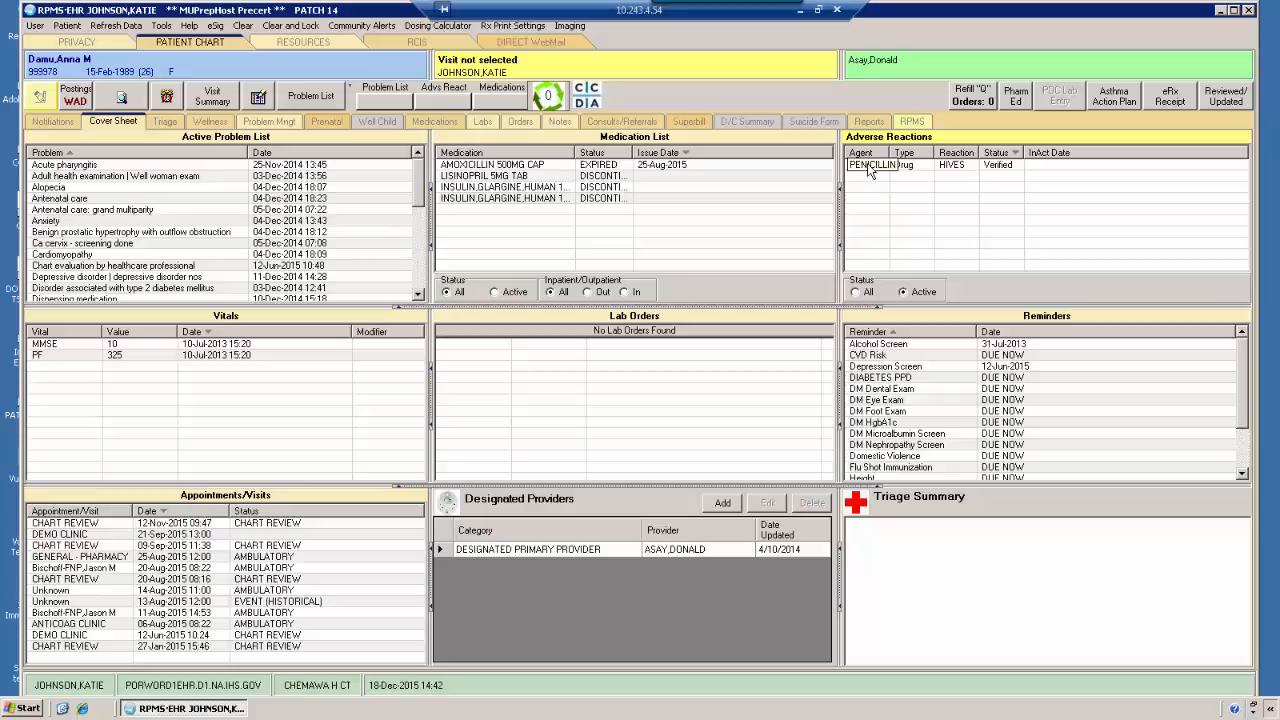
Review the penicillin entry's adverse reaction details, including the event code, the ingredient's RxNorm code and the verification and source information
double_click(868, 166)
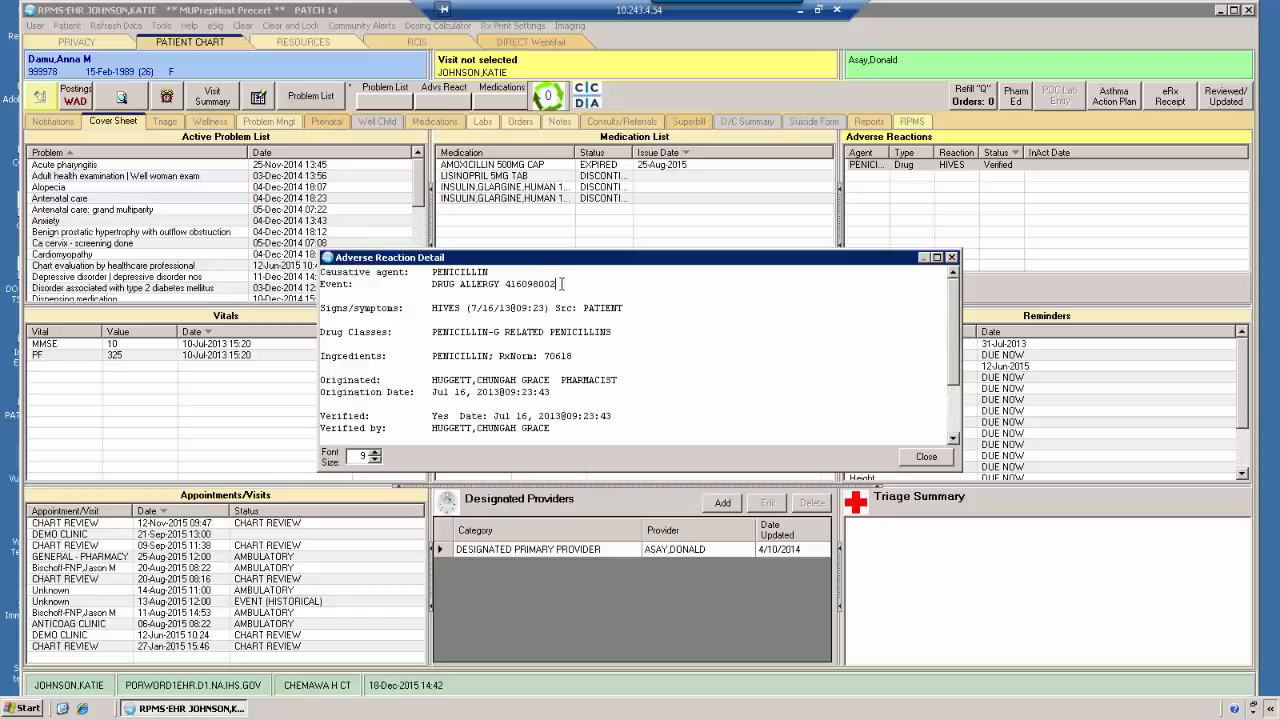
drag(563, 284, 505, 284)
click(586, 356)
drag(586, 356, 540, 356)
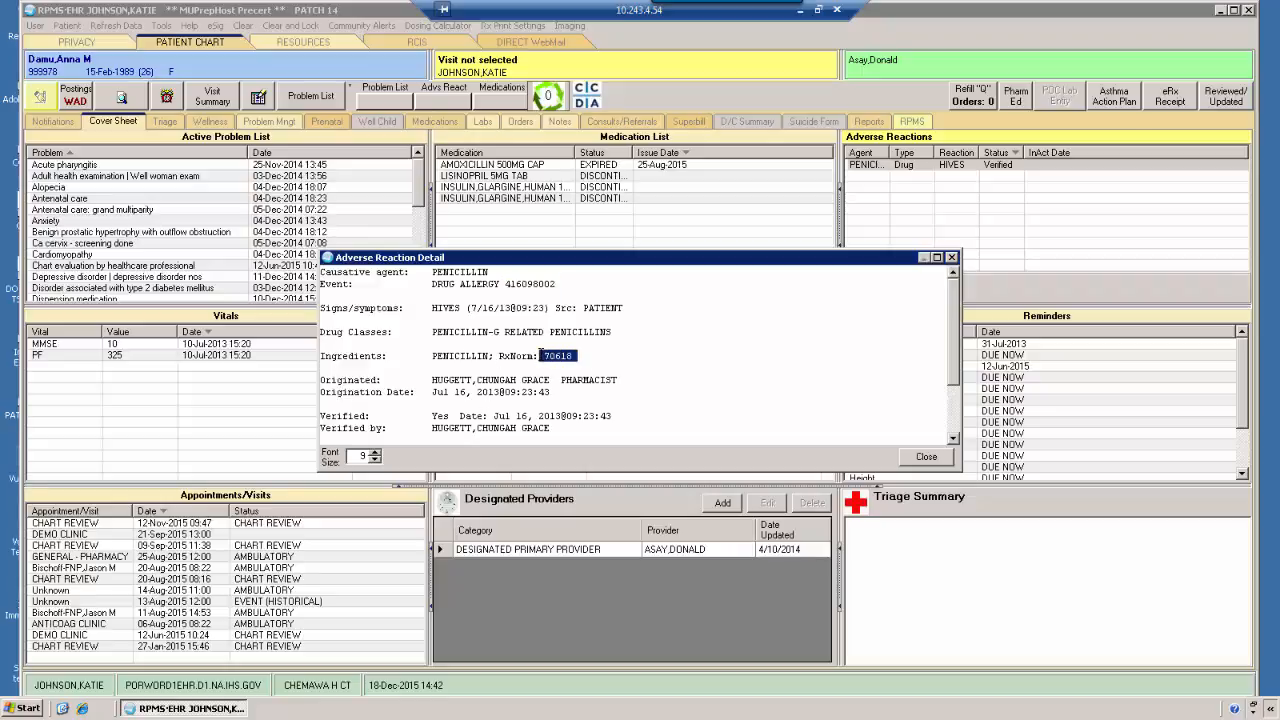
click(657, 372)
scroll(663, 375, down, 1)
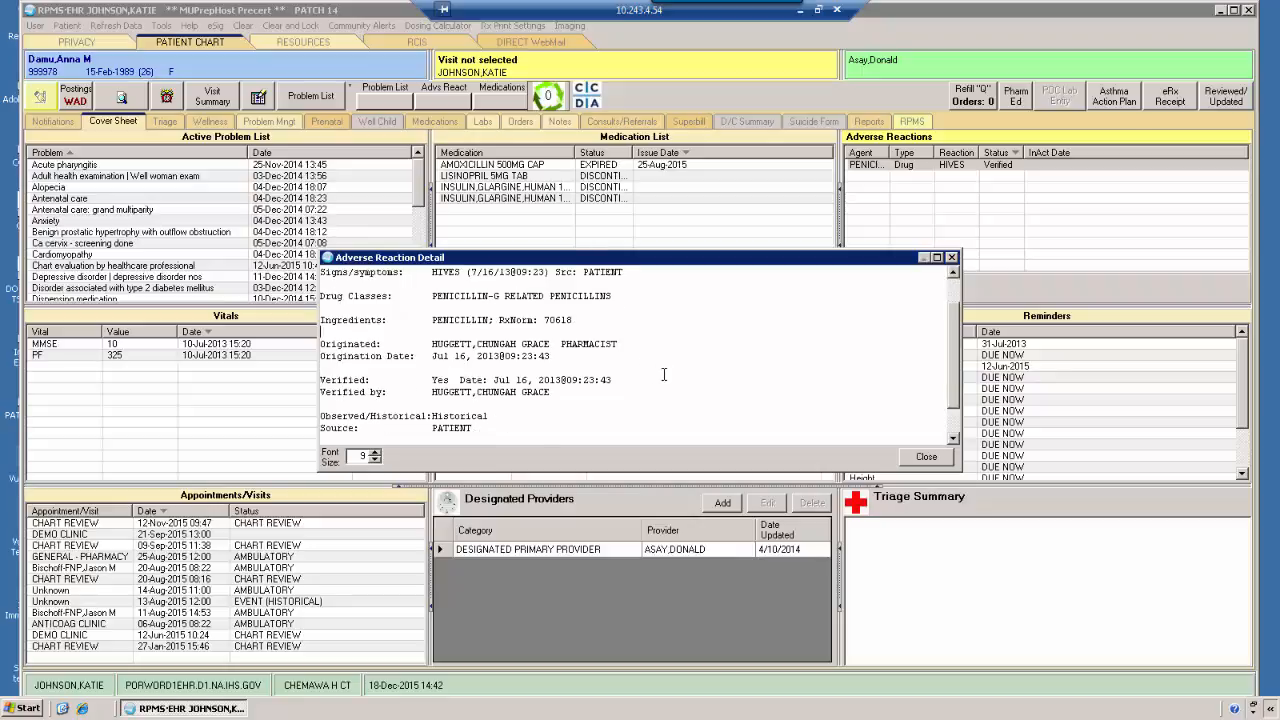
scroll(663, 375, down, 1)
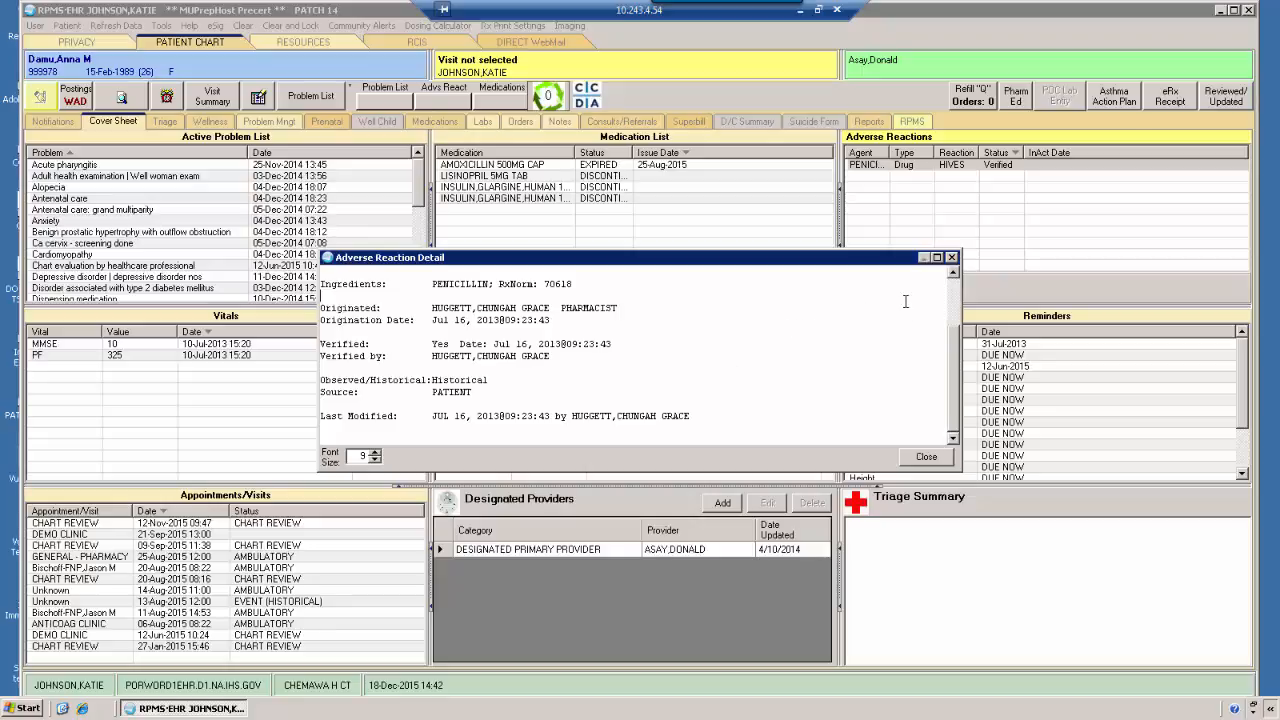
click(952, 258)
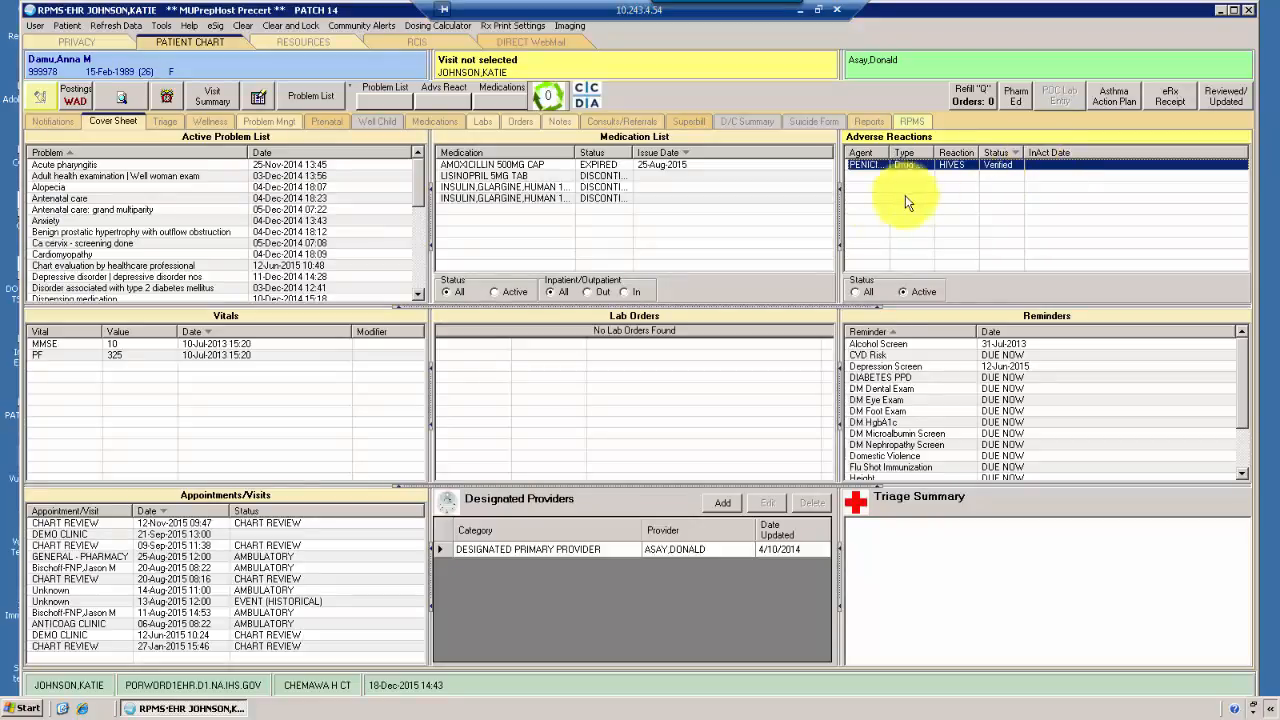
Widen the Agent column in the Adverse Reactions list to fit the full agent name
drag(888, 151, 905, 150)
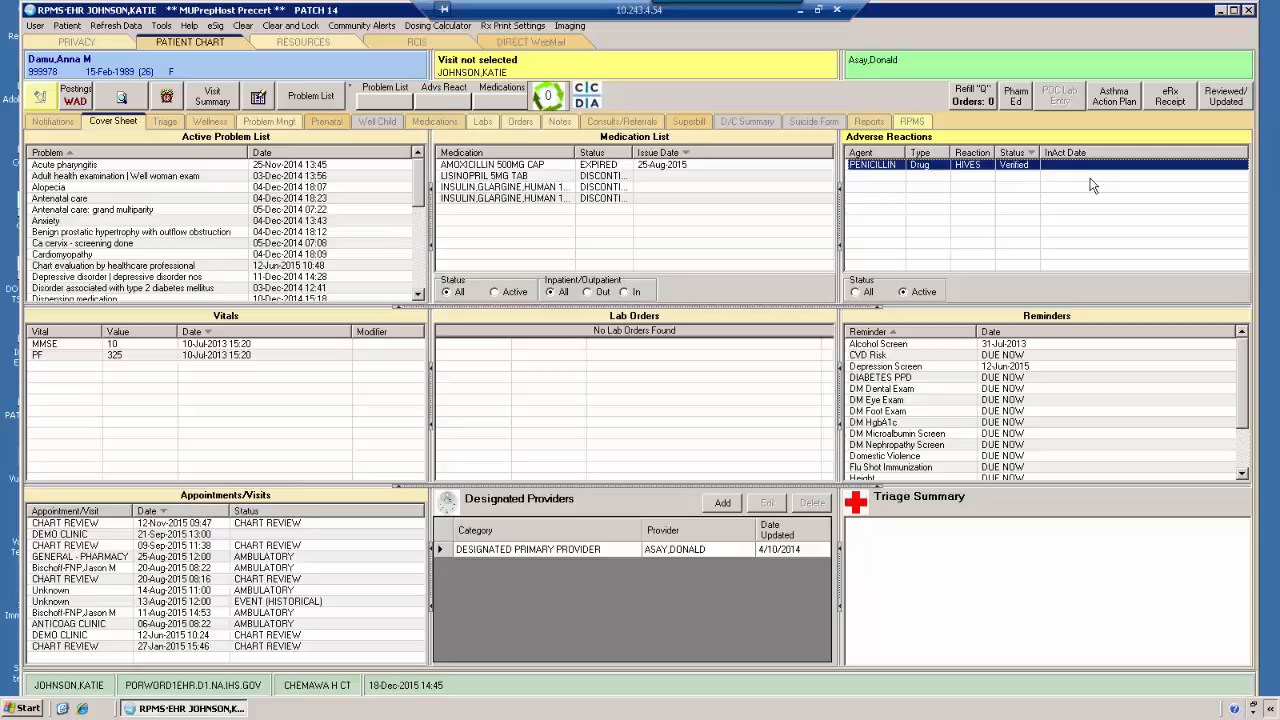
Add the comment "Patient has tolerated amox - June 2014 -" to the penicillin adverse reaction and check it in the entry's details
right_click(896, 170)
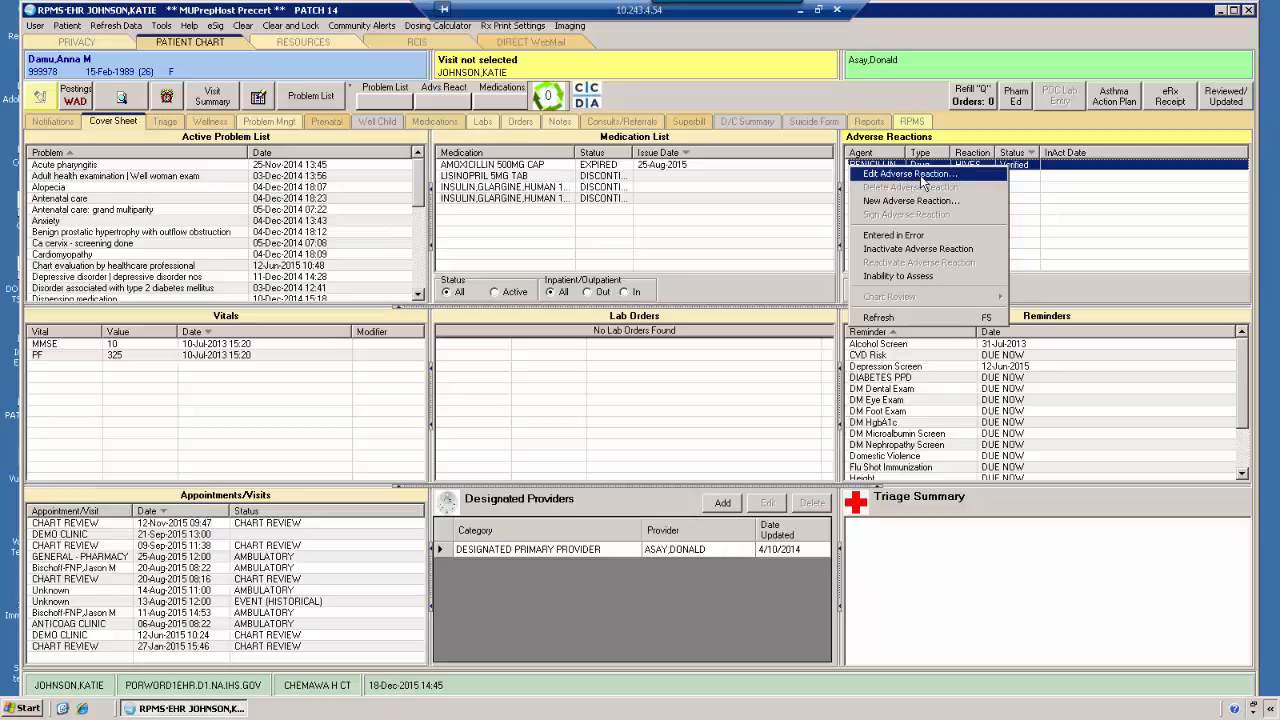
click(920, 175)
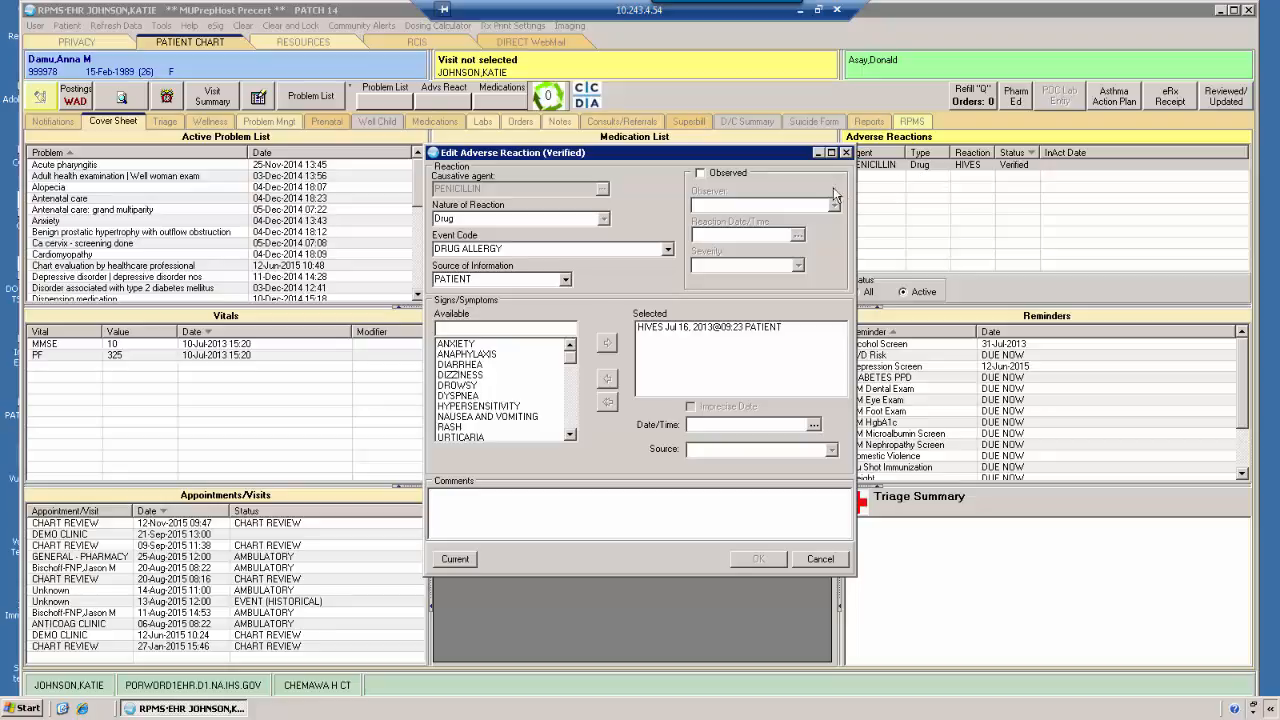
click(460, 374)
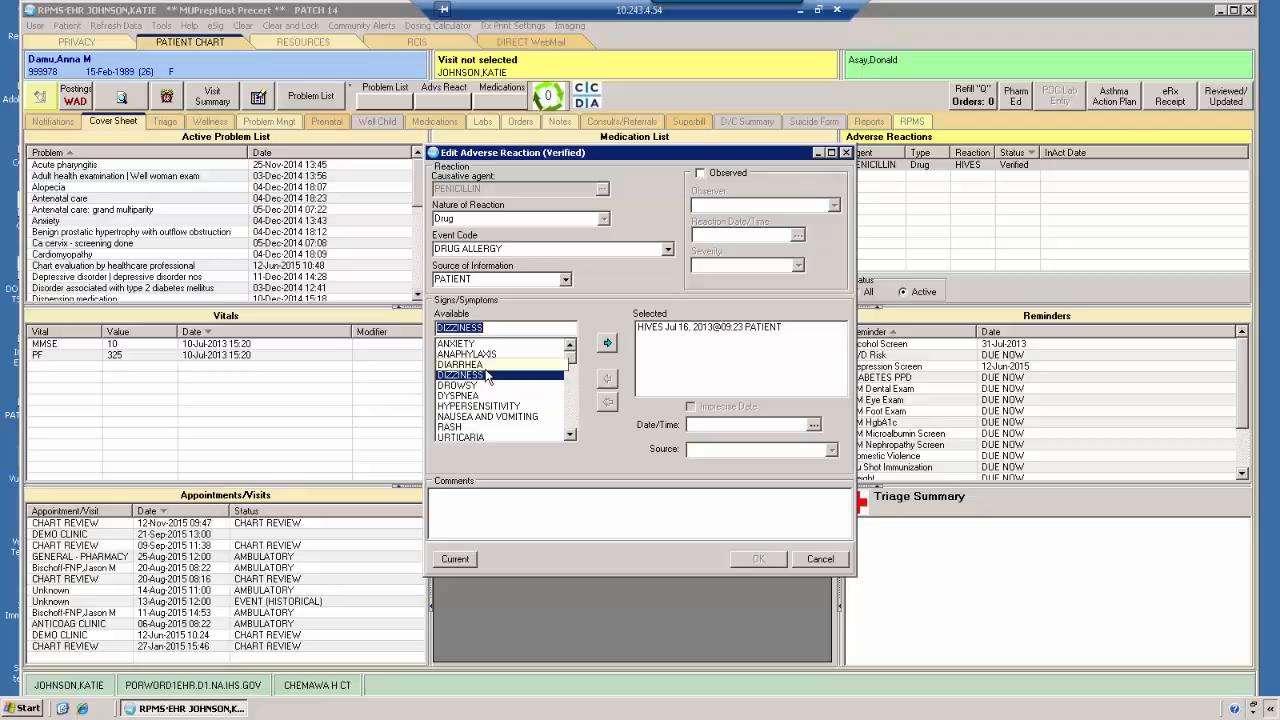
click(492, 517)
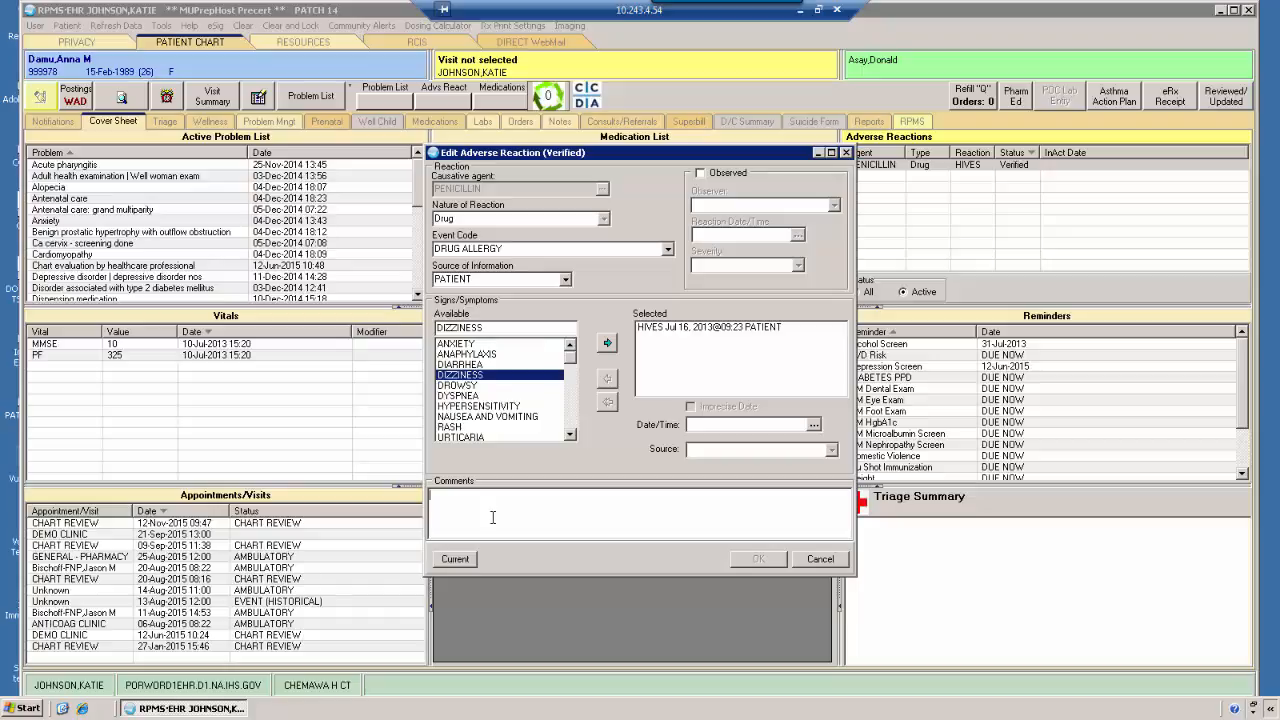
text(Patient H)
text(as tolerated amox)
text(- June 2014)
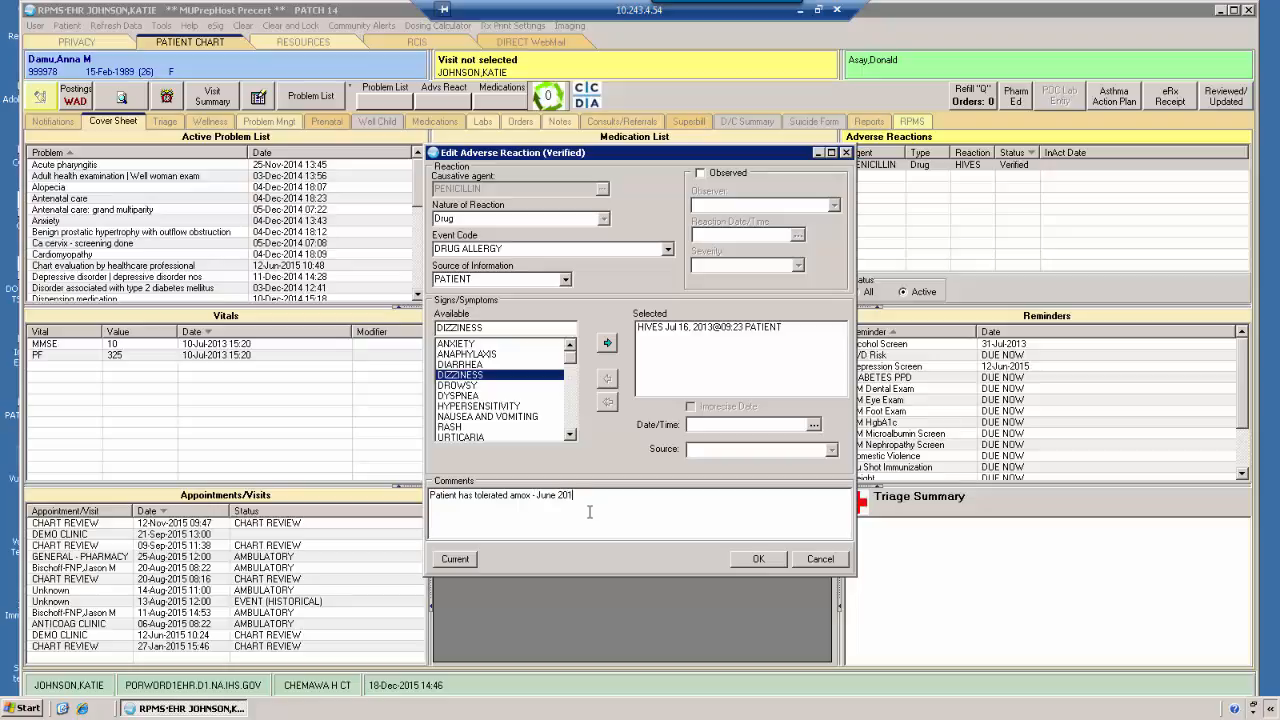
text( -)
click(760, 558)
drag(953, 284, 951, 354)
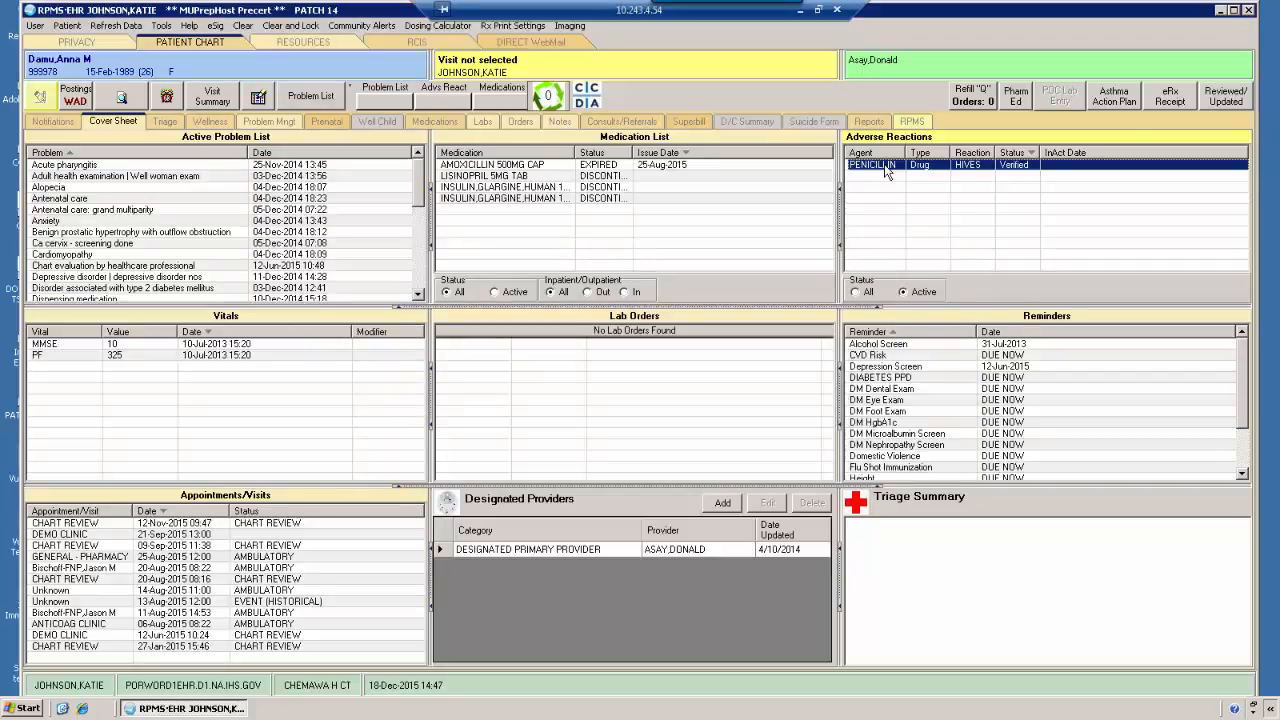
Start marking the penicillin adverse reaction as Entered in Error and cancel at the comment entry
right_click(885, 172)
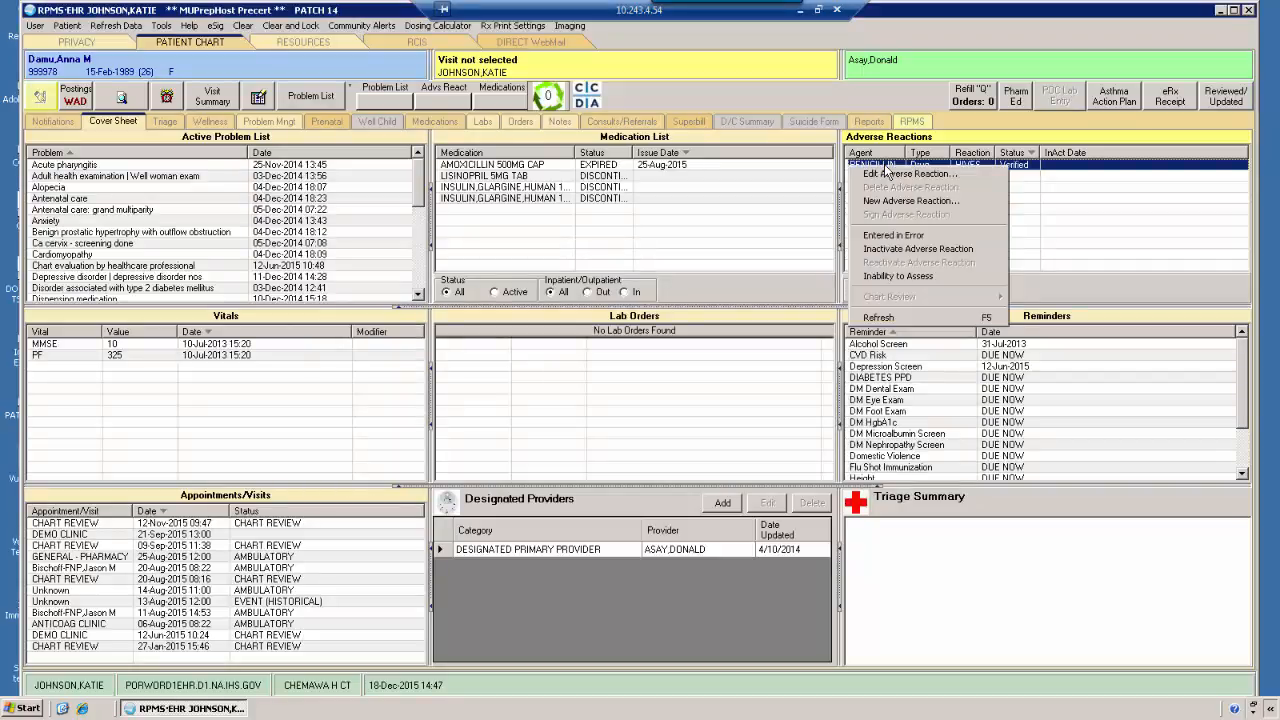
click(870, 238)
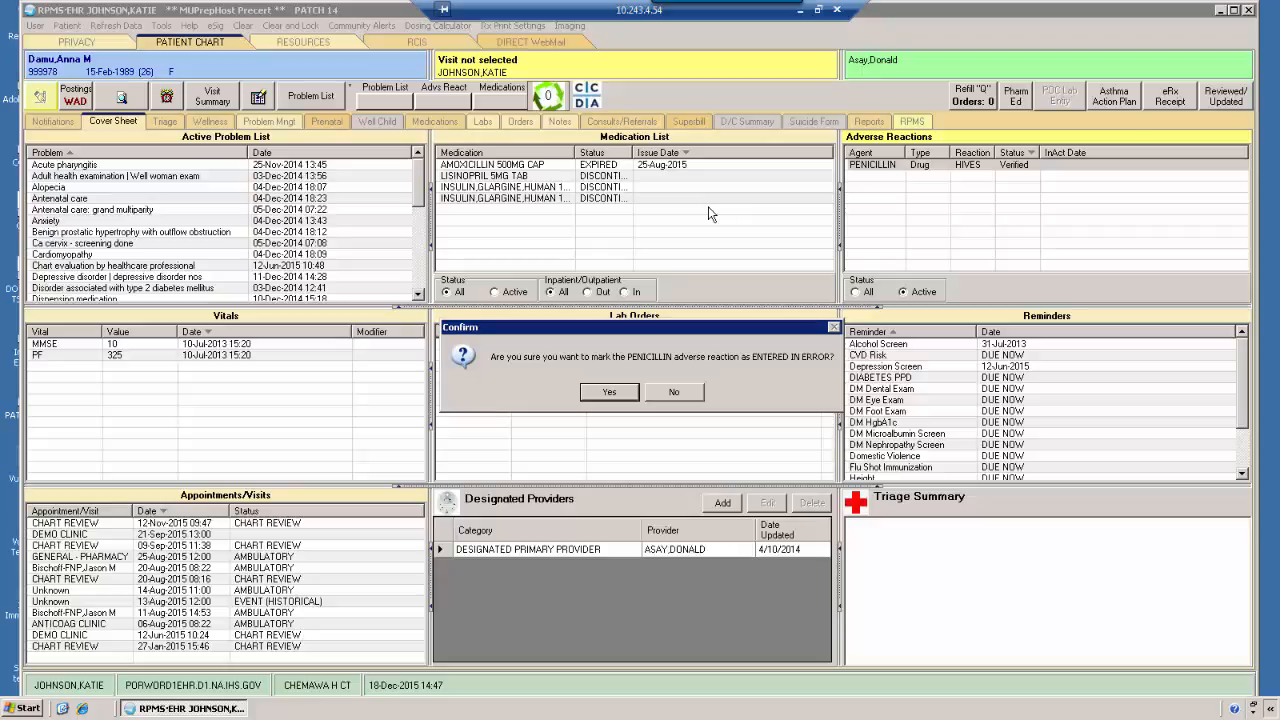
click(609, 391)
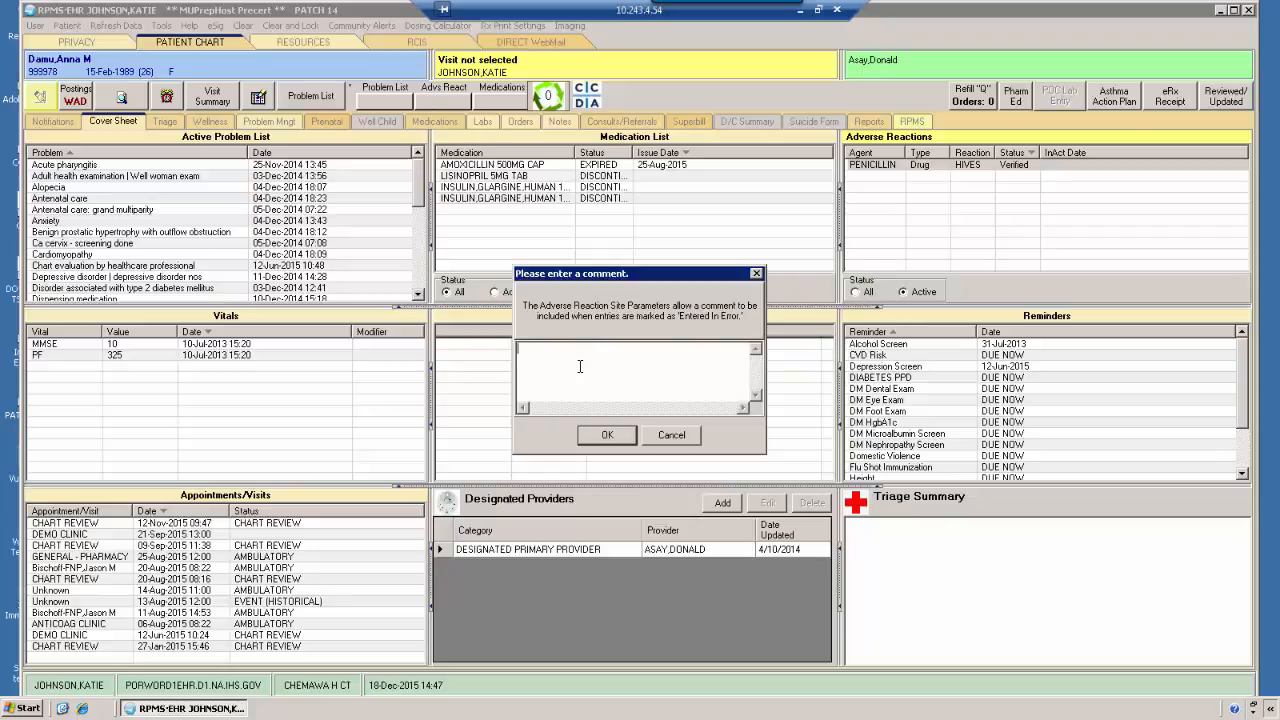
click(665, 442)
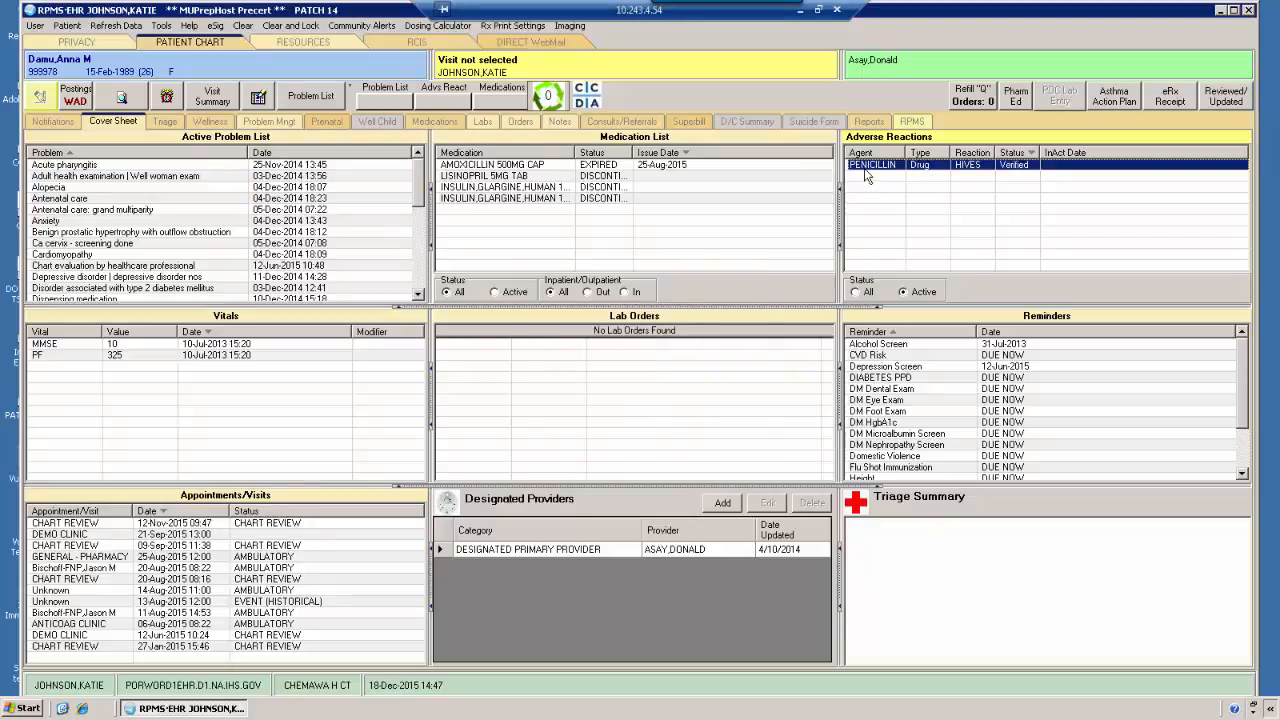
Start a new adverse reaction and search for the causative agent with "lisi"
right_click(850, 165)
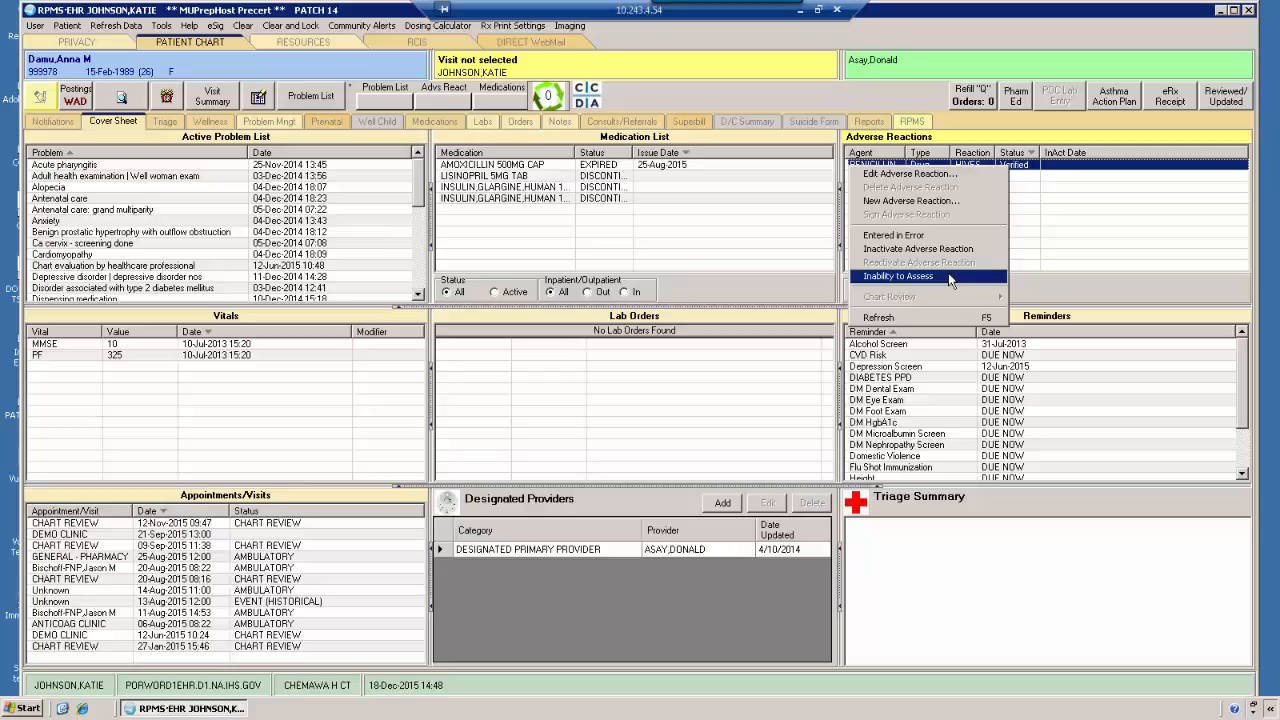
click(912, 202)
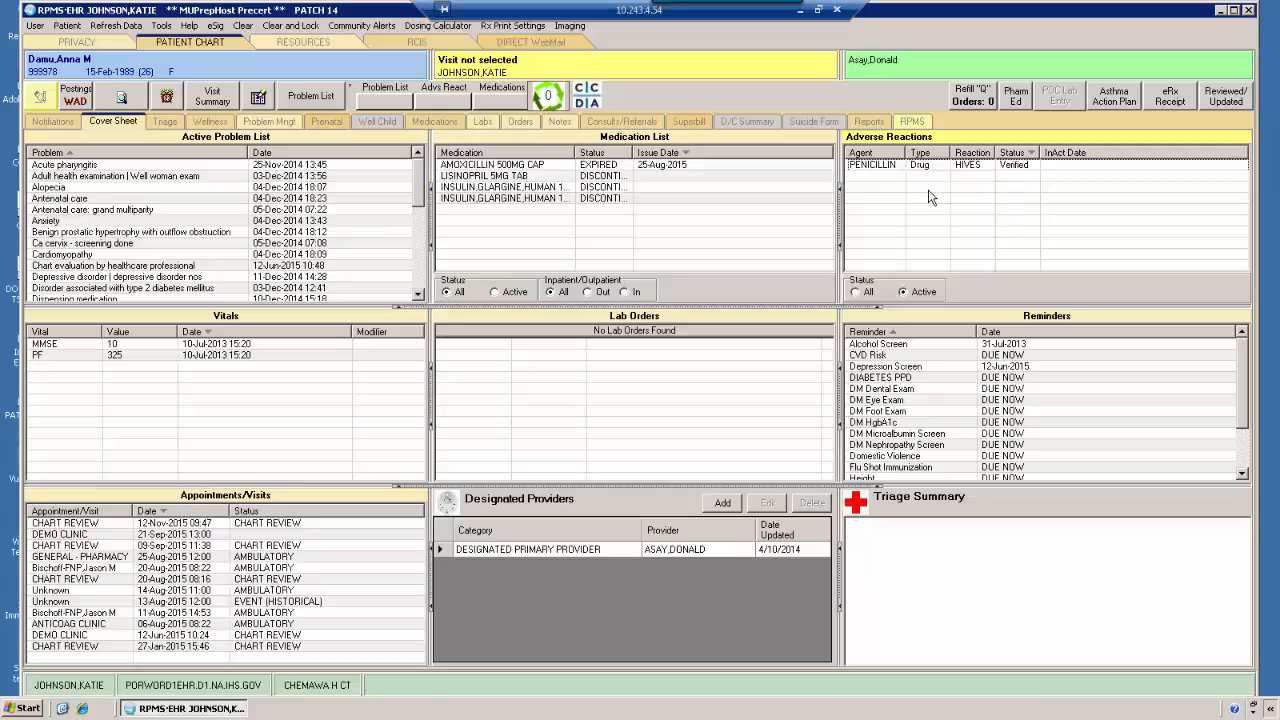
right_click(930, 195)
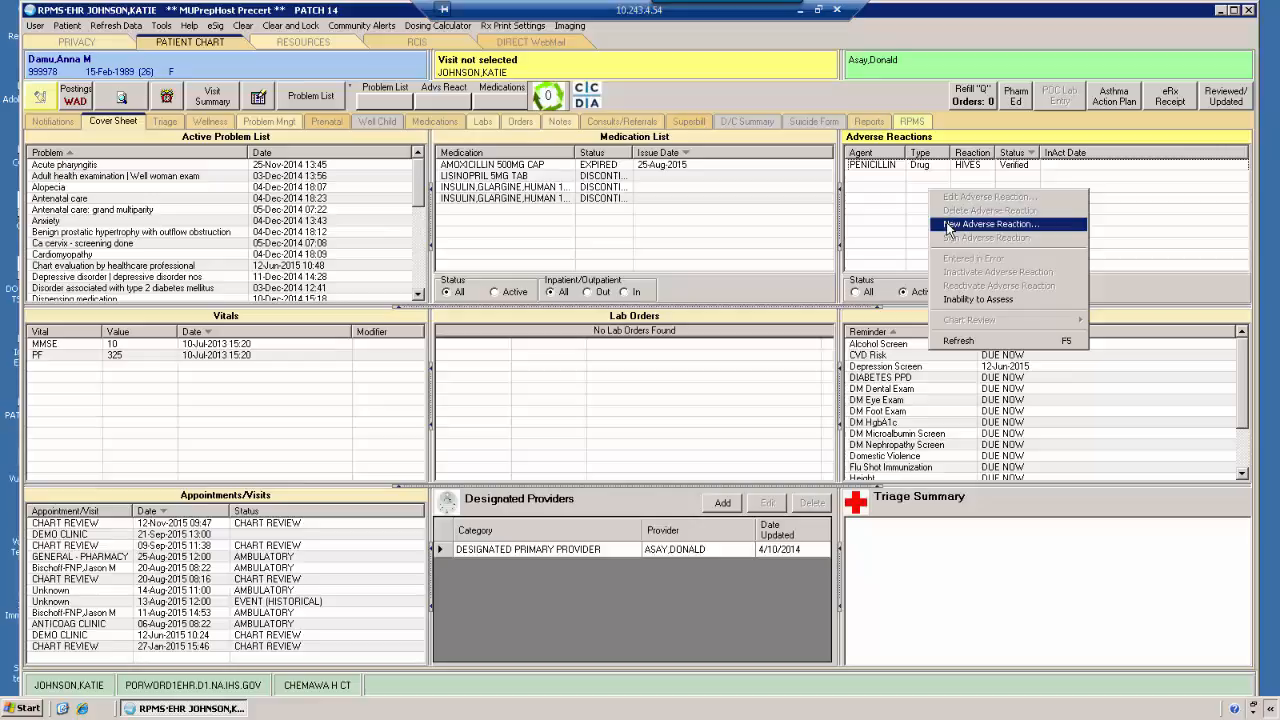
click(948, 224)
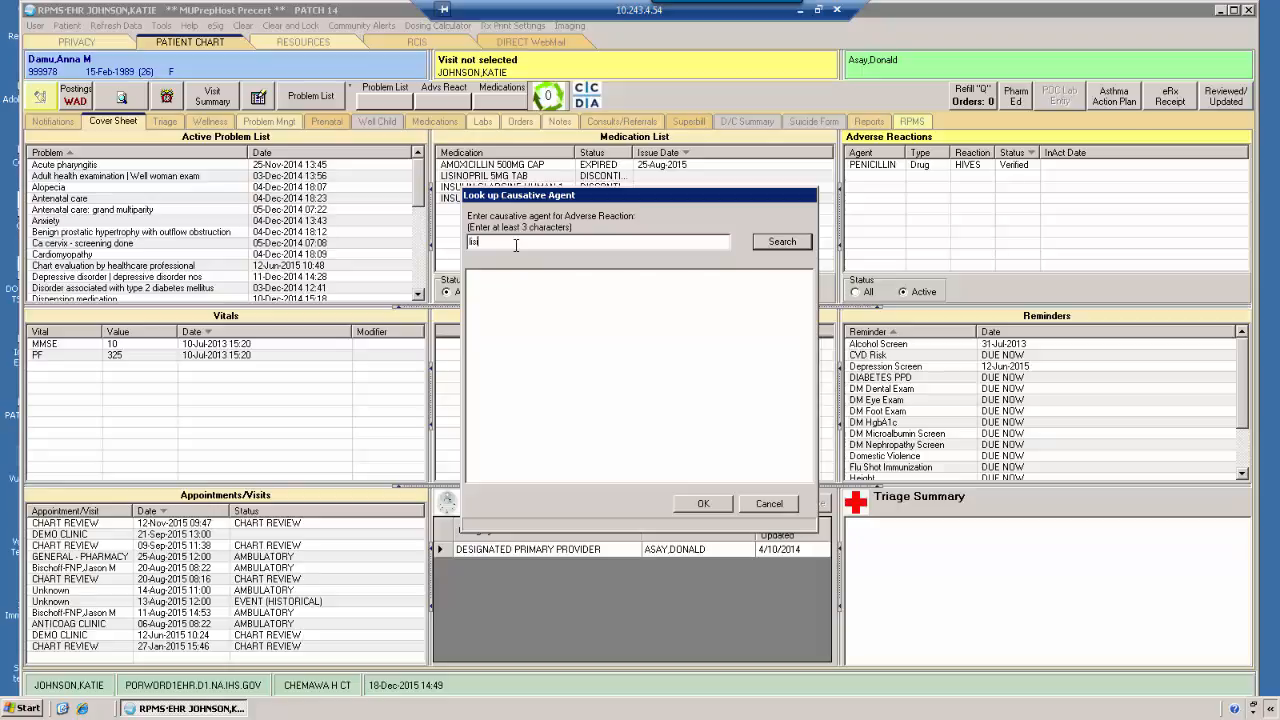
click(785, 243)
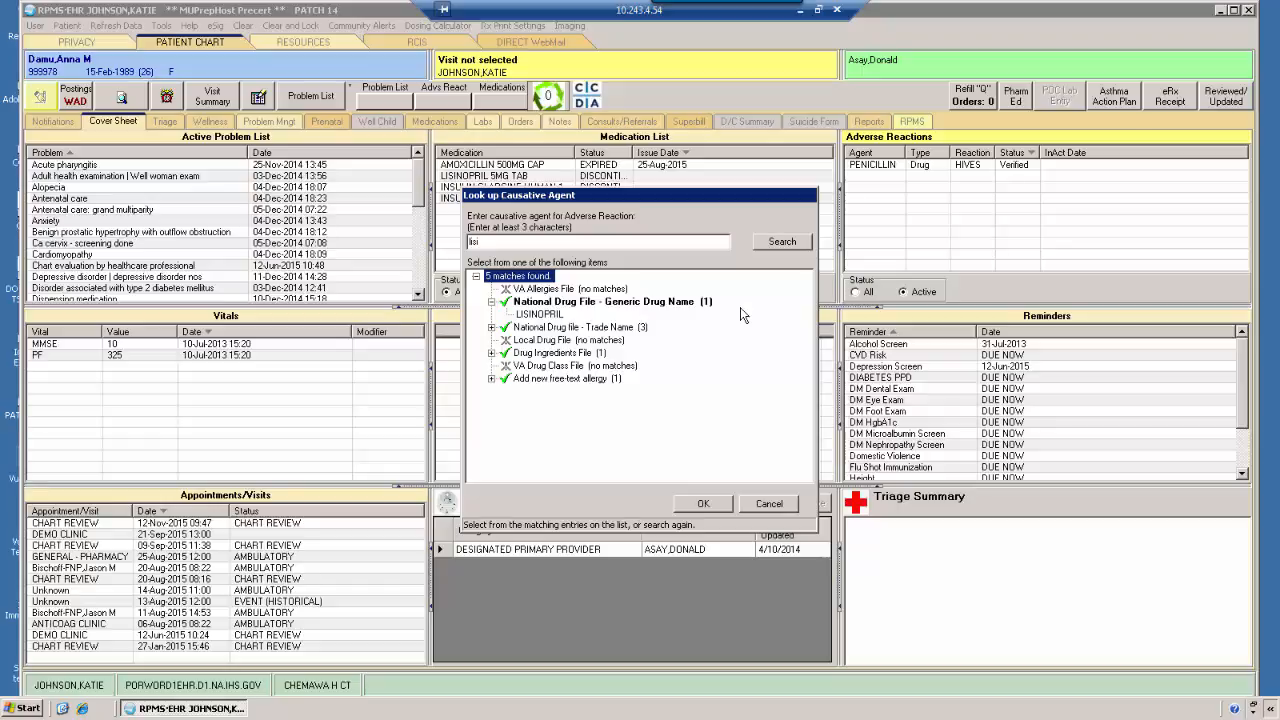
Look through the matching drug categories and choose LISINOPRIL under National Drug File - Generic Drug Name as the causative agent
click(538, 314)
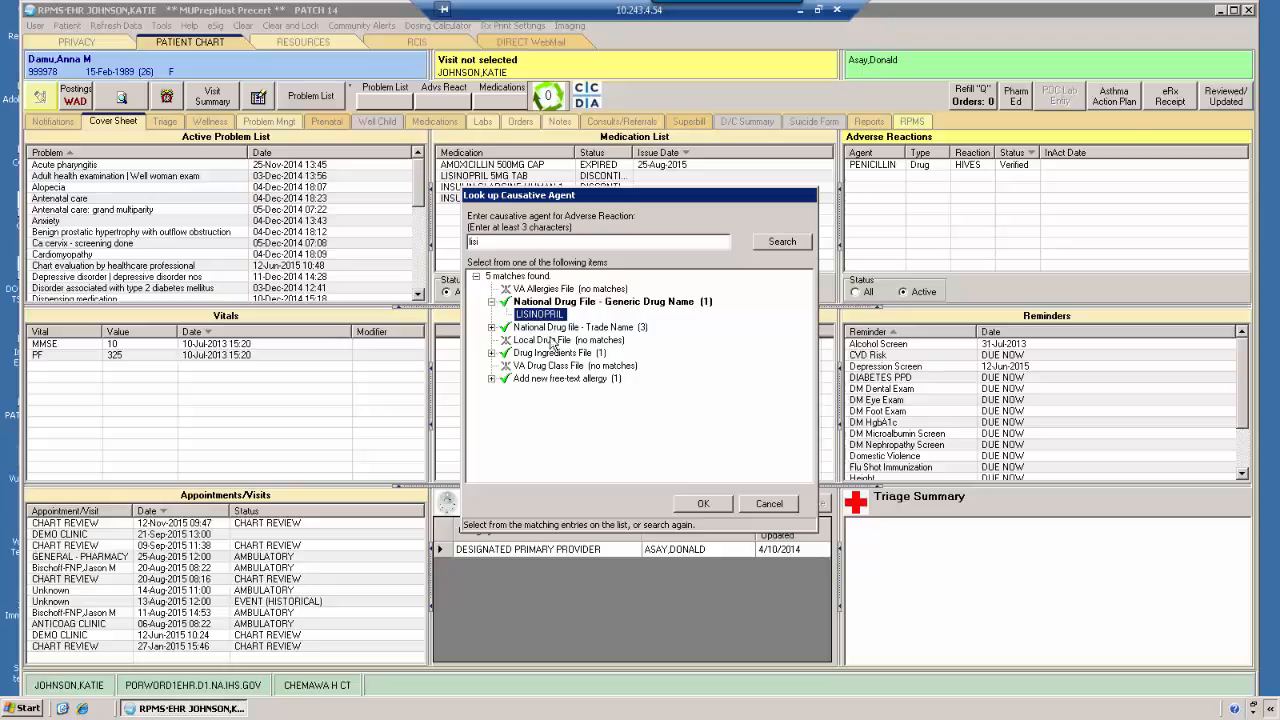
click(491, 327)
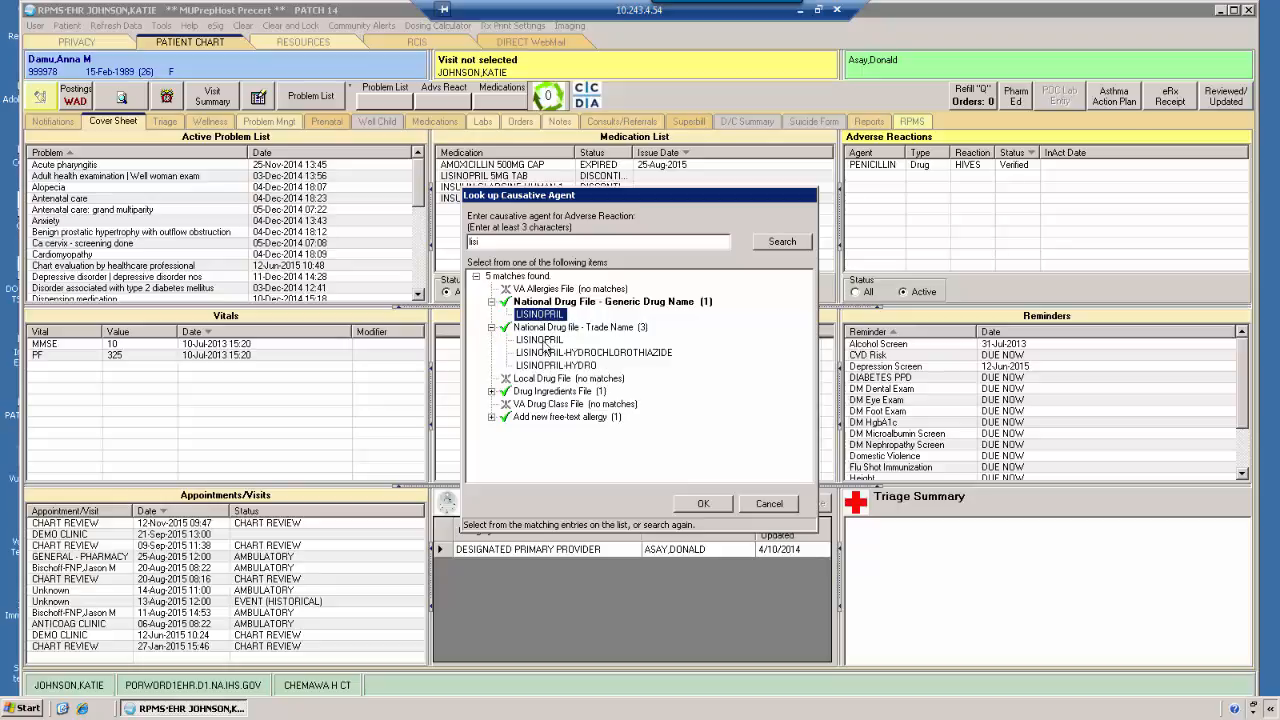
click(494, 392)
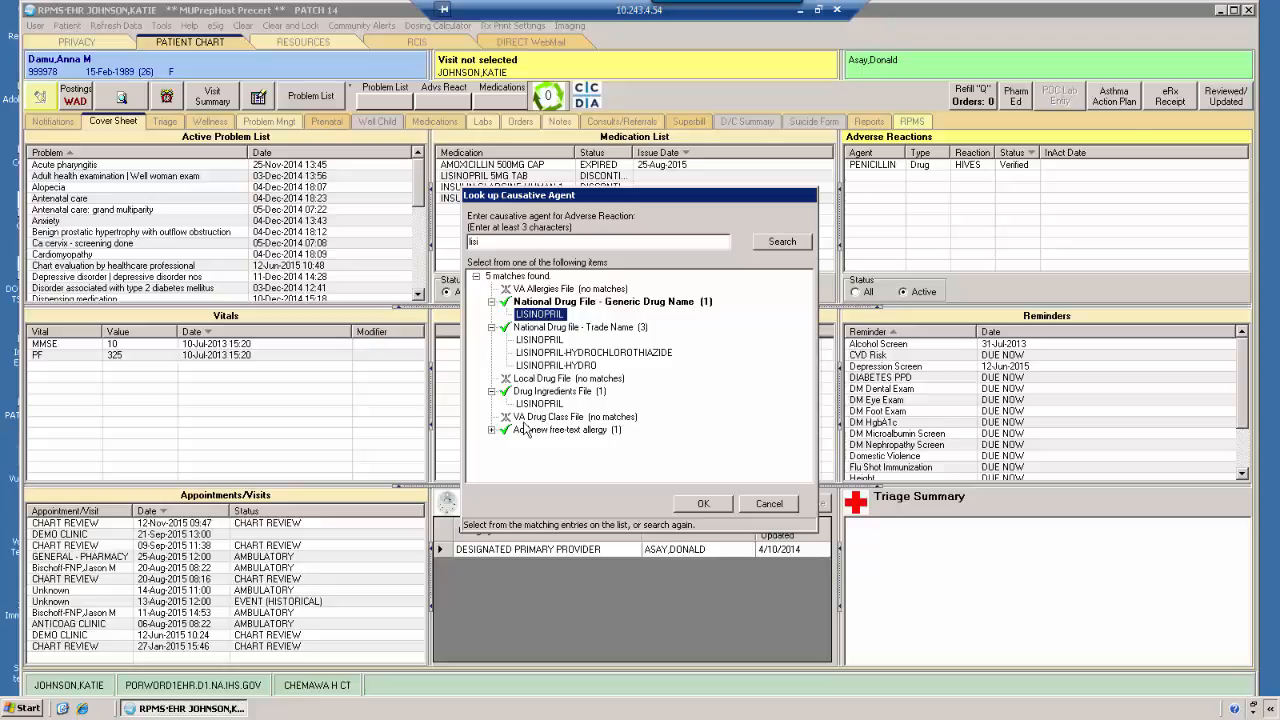
click(492, 430)
click(491, 430)
click(491, 391)
click(491, 327)
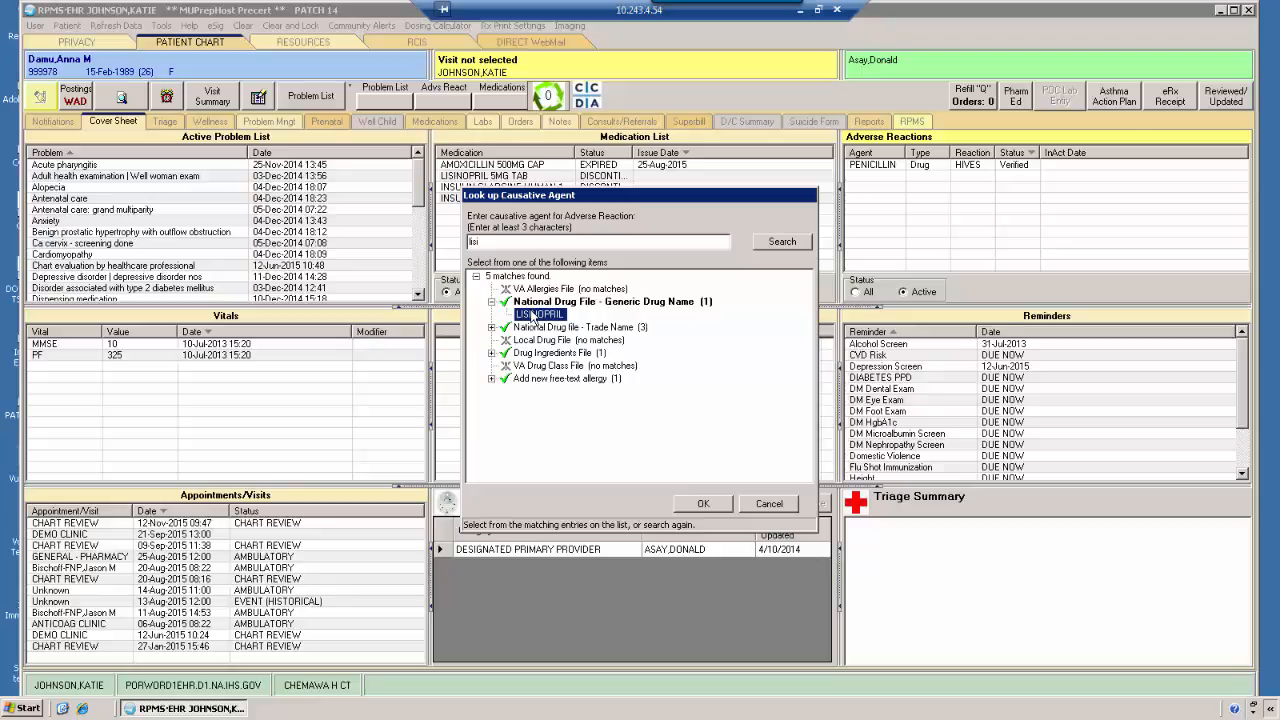
click(703, 503)
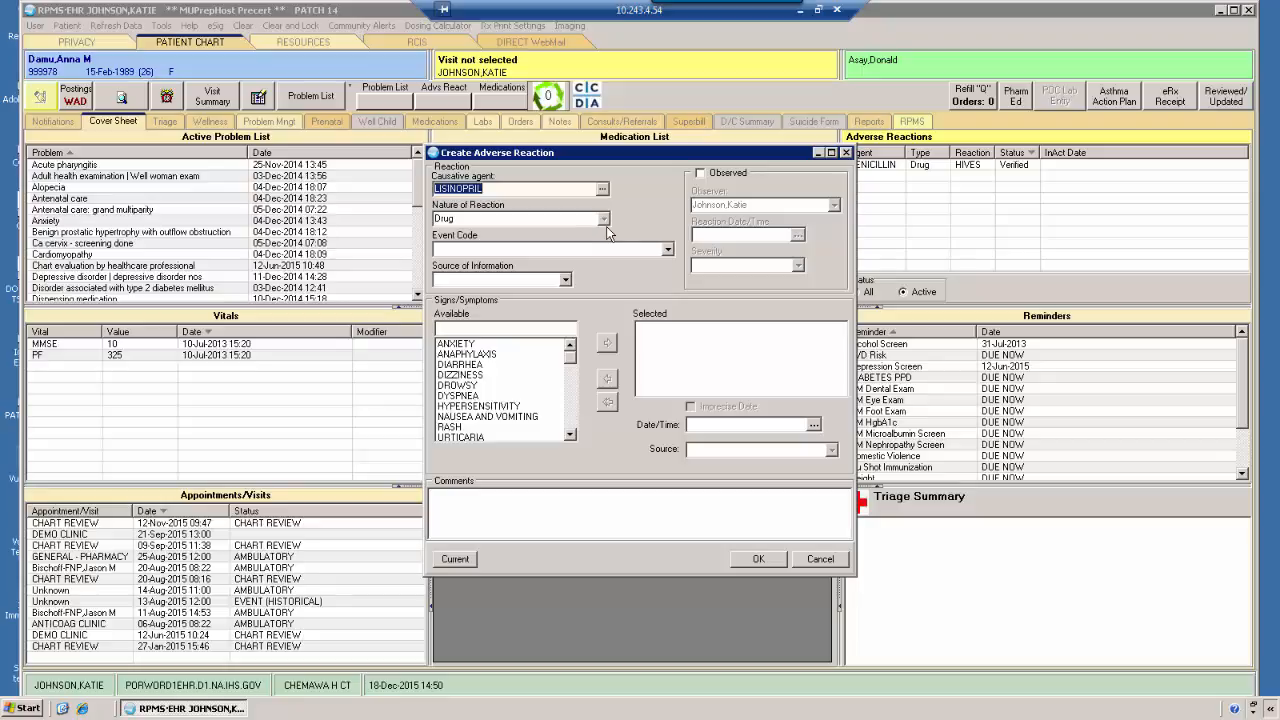
Set the lisinopril reaction's event code to DRUG ALLERGY and its source of information to PATIENT
click(550, 250)
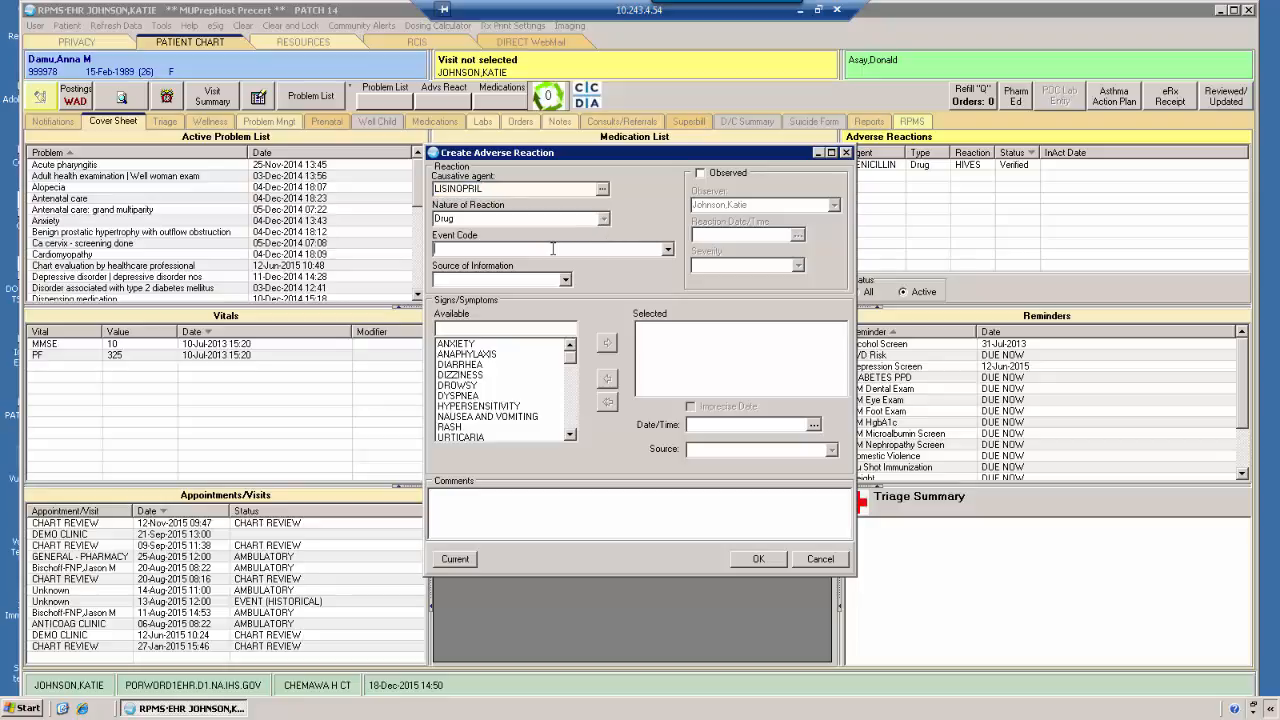
click(667, 250)
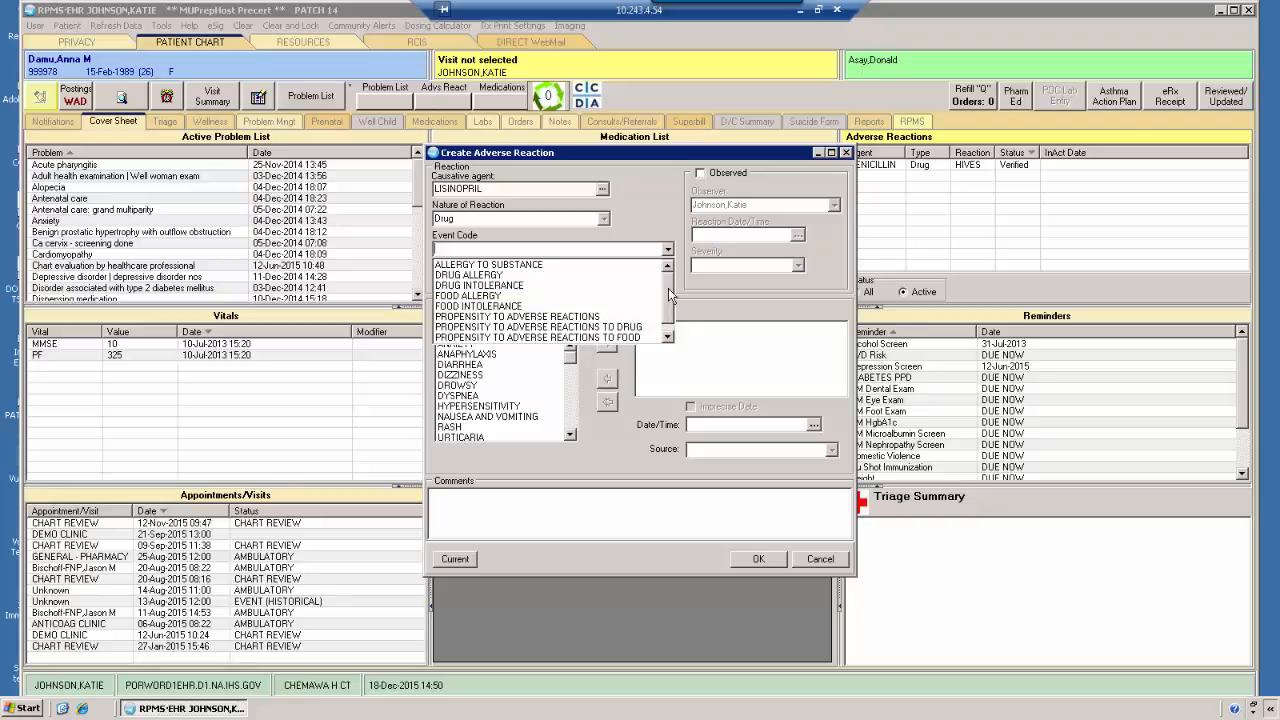
click(667, 335)
drag(666, 324, 658, 288)
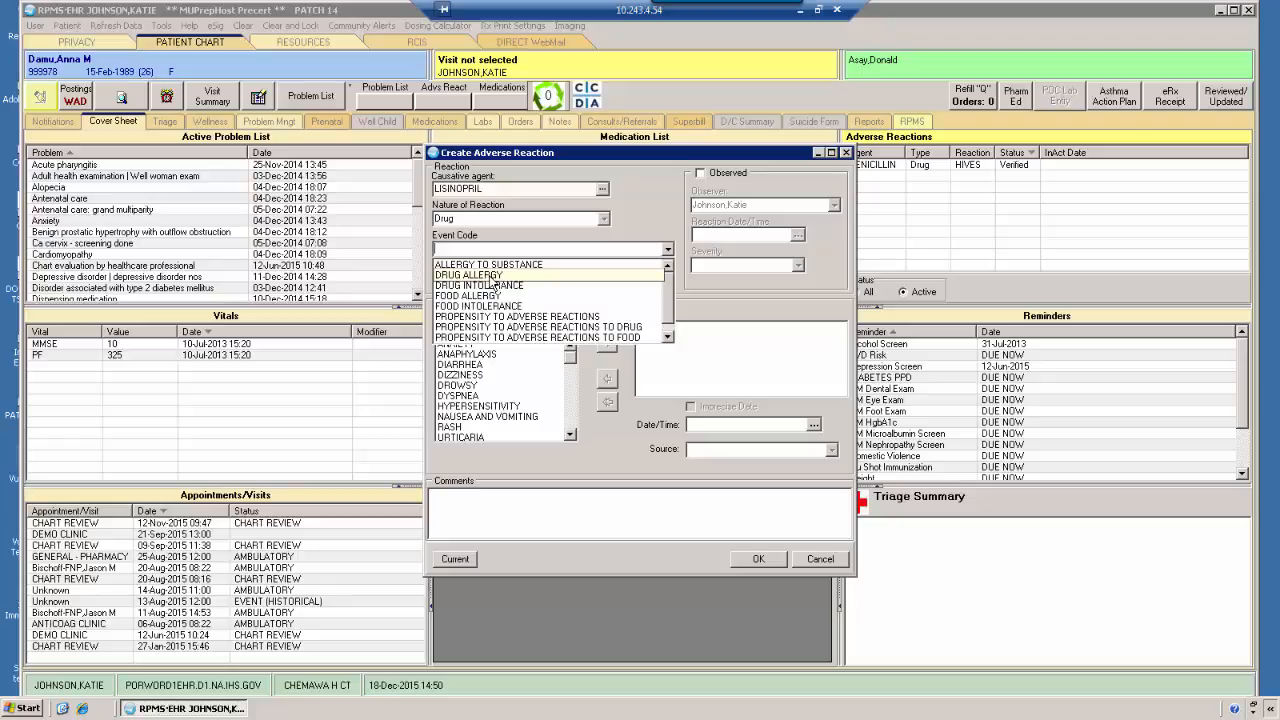
click(492, 276)
click(565, 281)
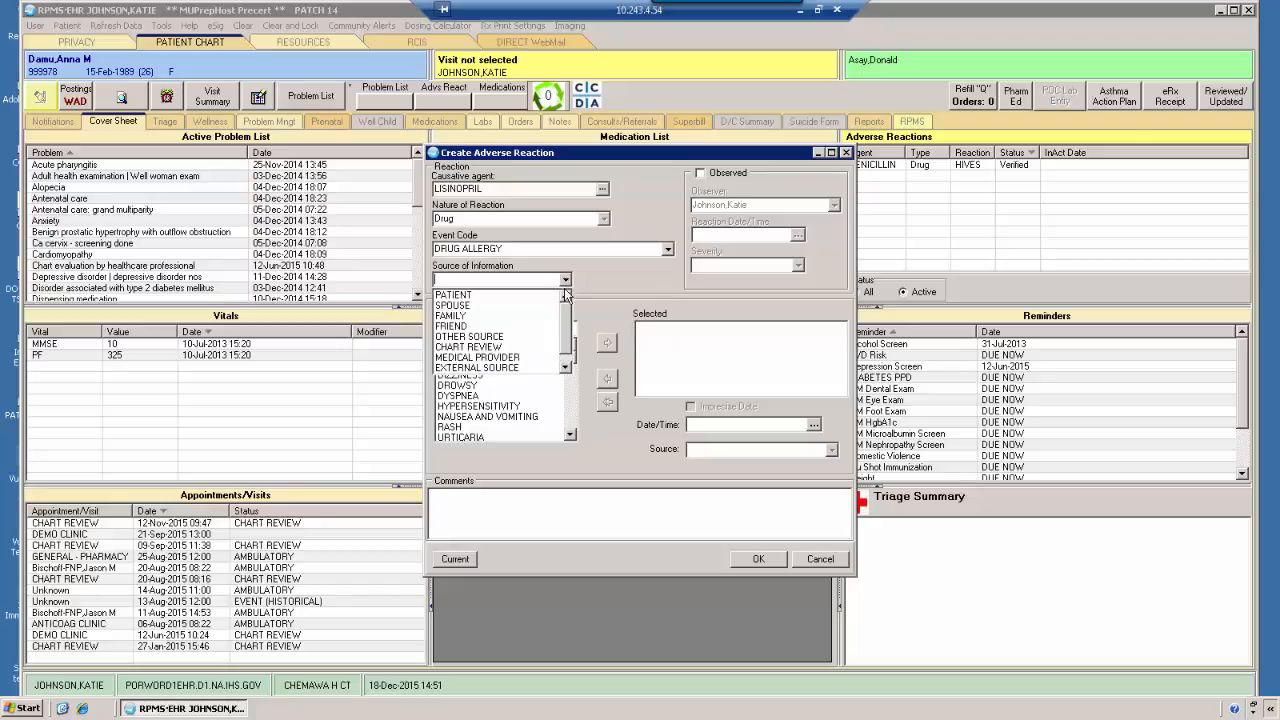
mouse_move(568, 313)
mouse_down()
mouse_move(570, 347)
mouse_move(567, 312)
mouse_up()
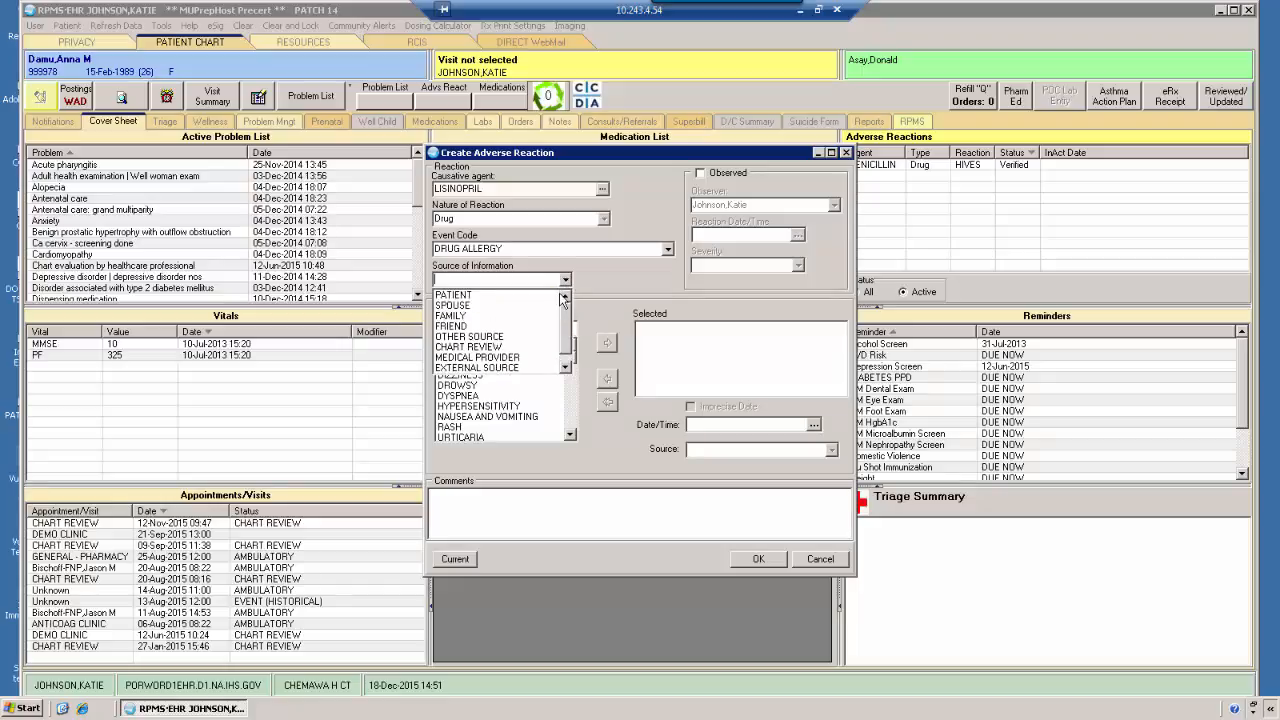
click(467, 296)
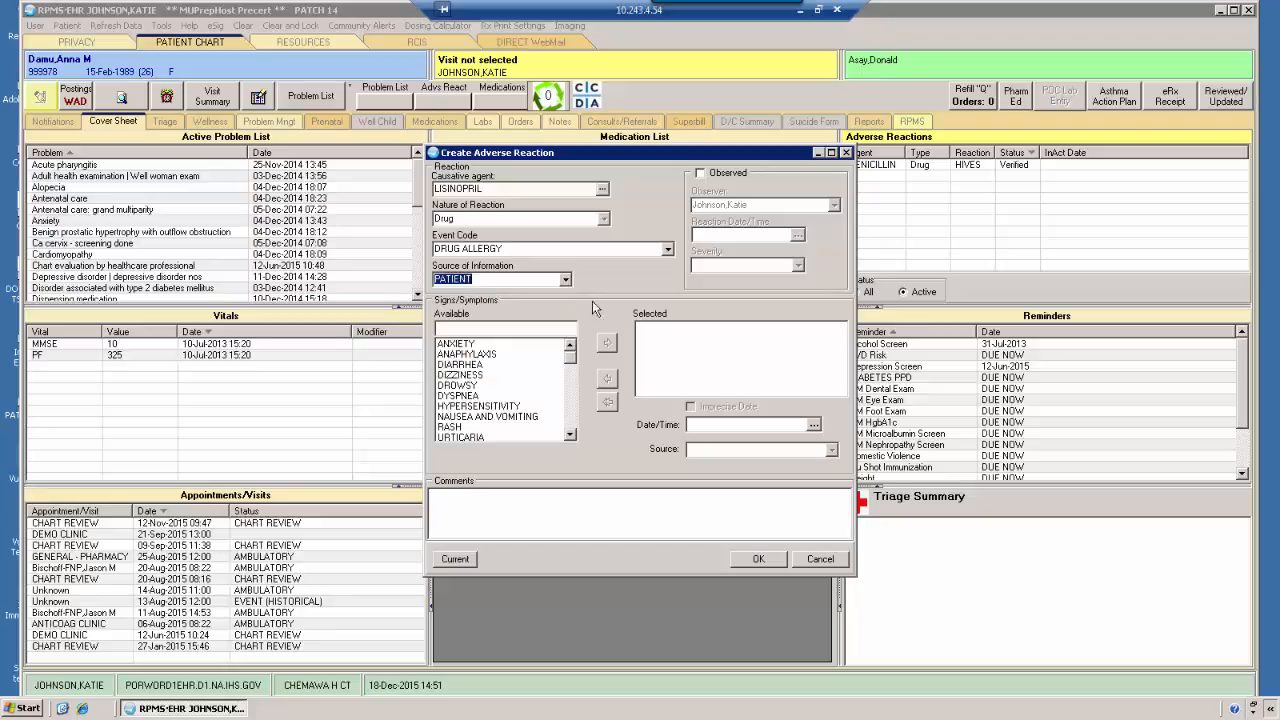
Look through the list of available signs and symptoms, from the common reactions into the alphabetical entries
click(507, 330)
drag(571, 367, 573, 368)
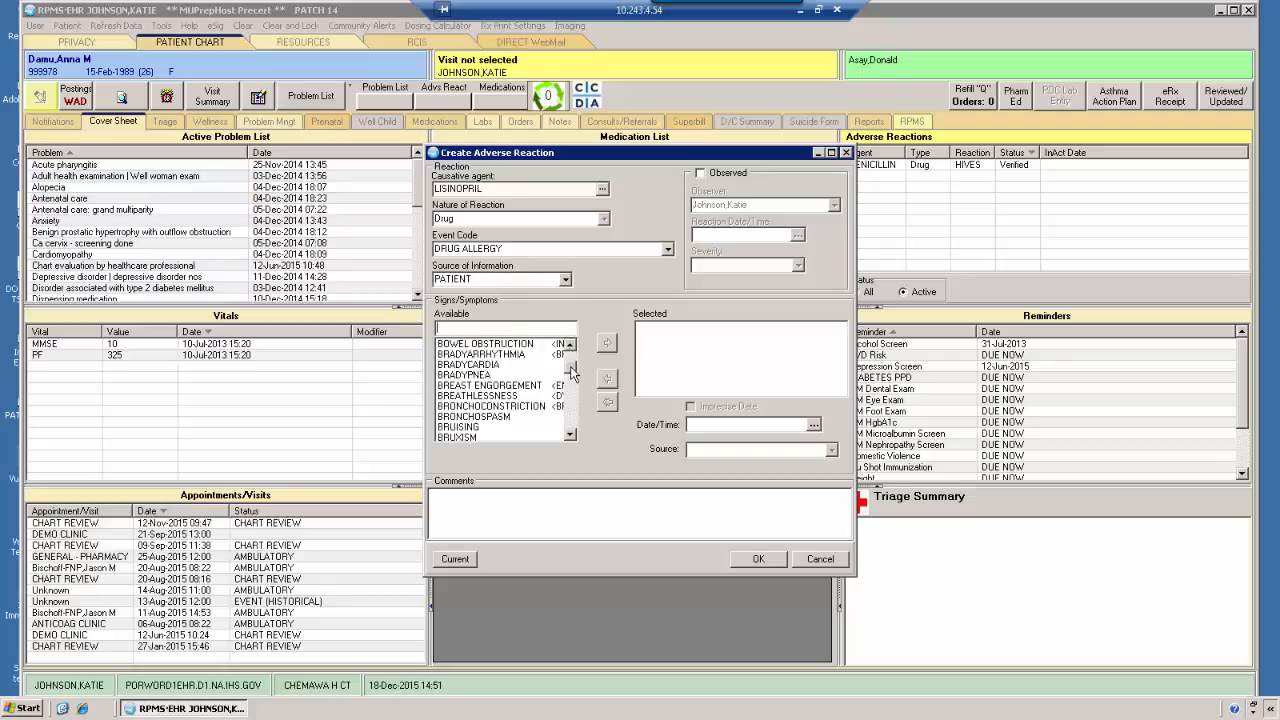
click(452, 329)
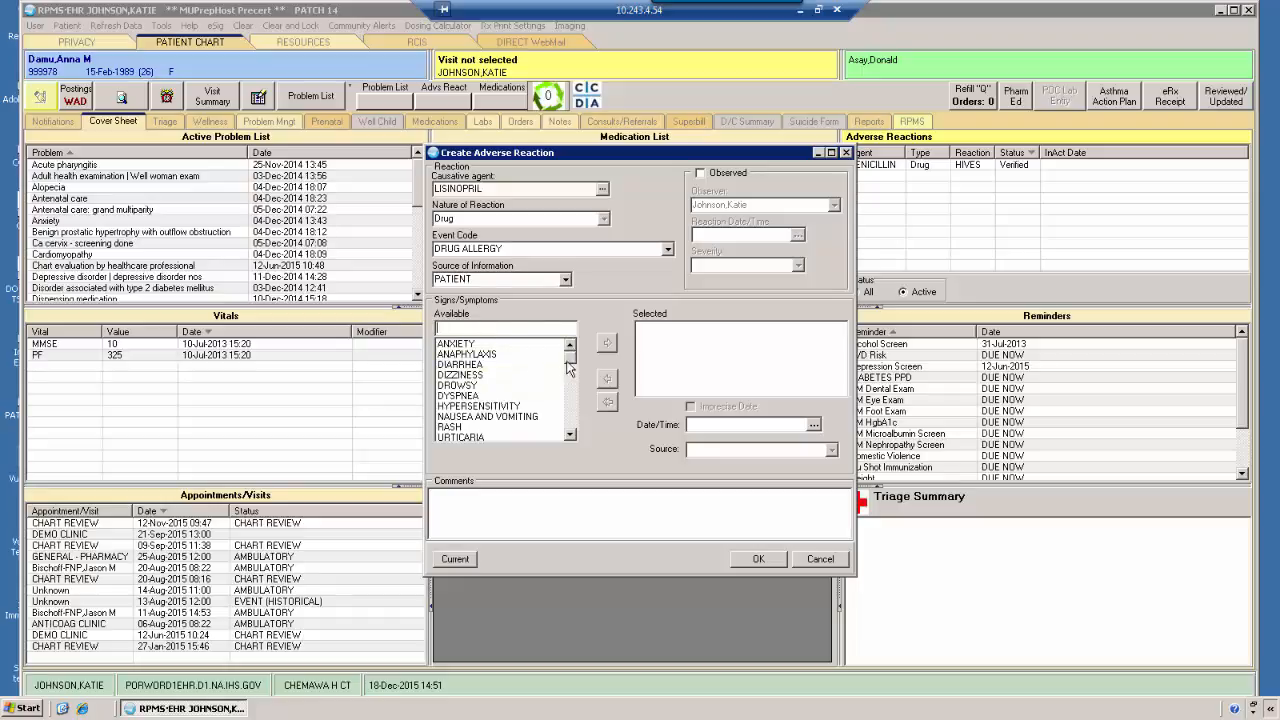
mouse_move(570, 360)
mouse_down()
mouse_move(572, 428)
mouse_move(571, 352)
mouse_up()
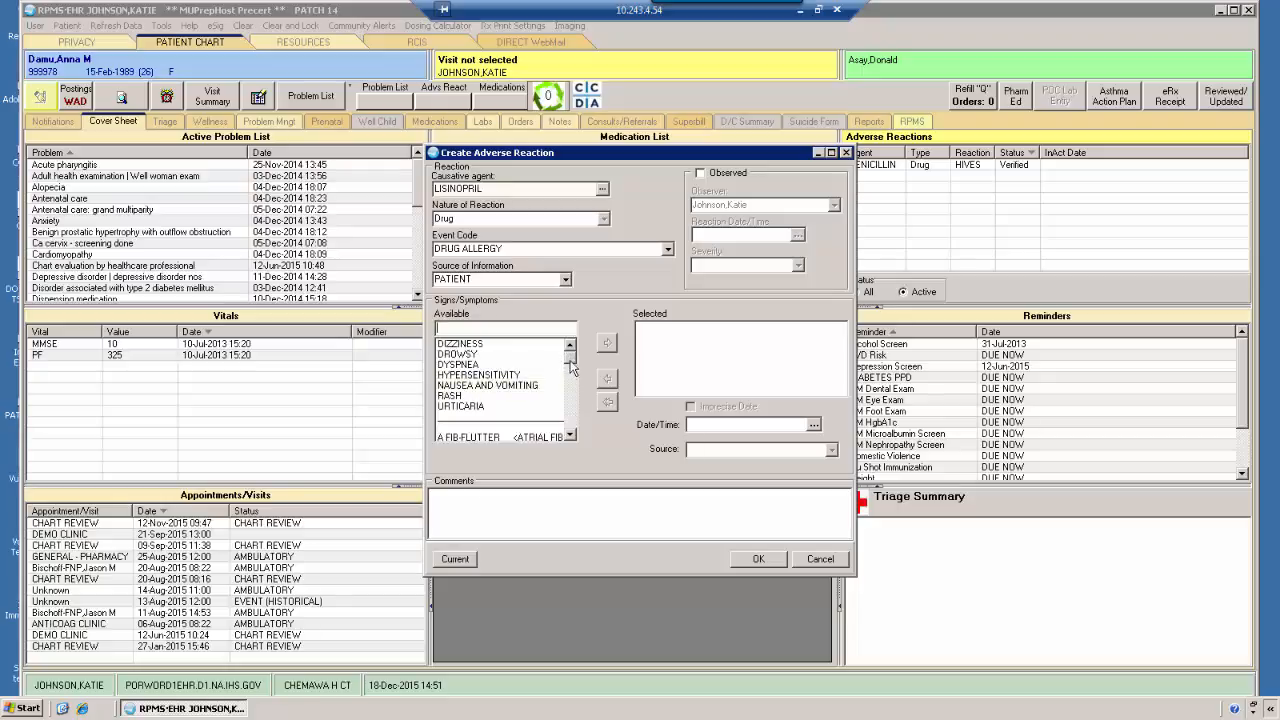
click(570, 347)
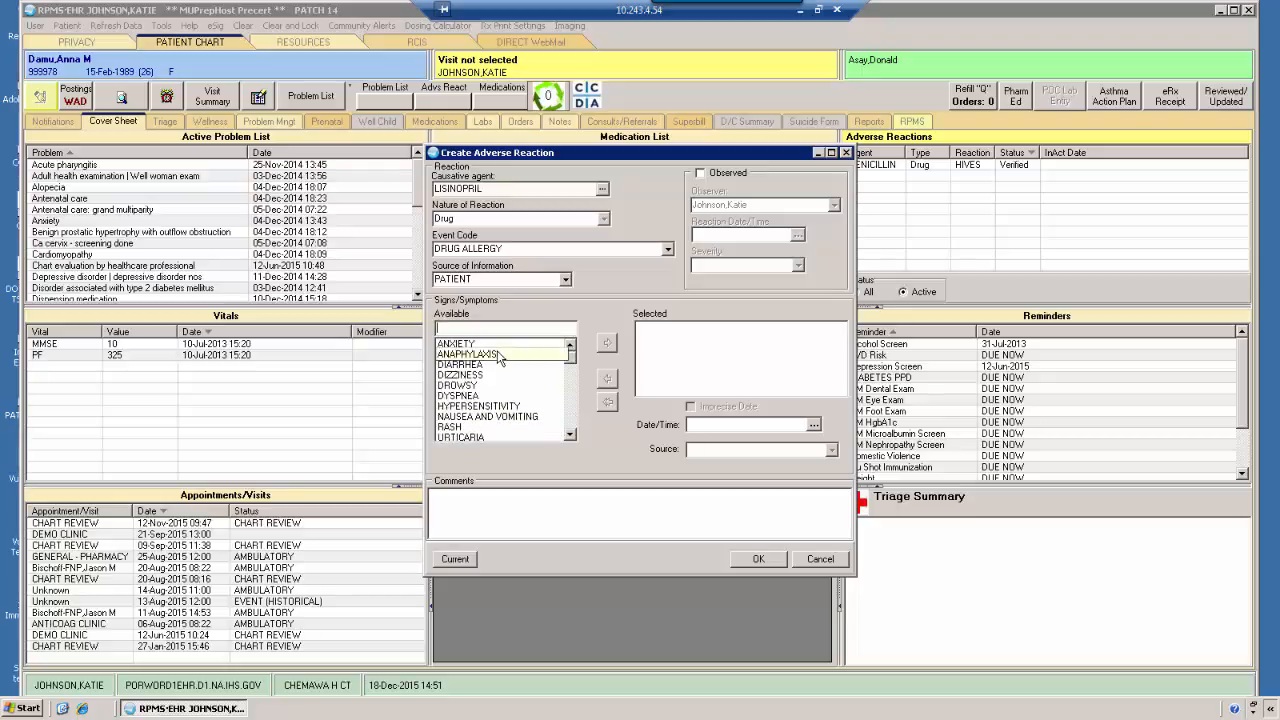
double_click(571, 435)
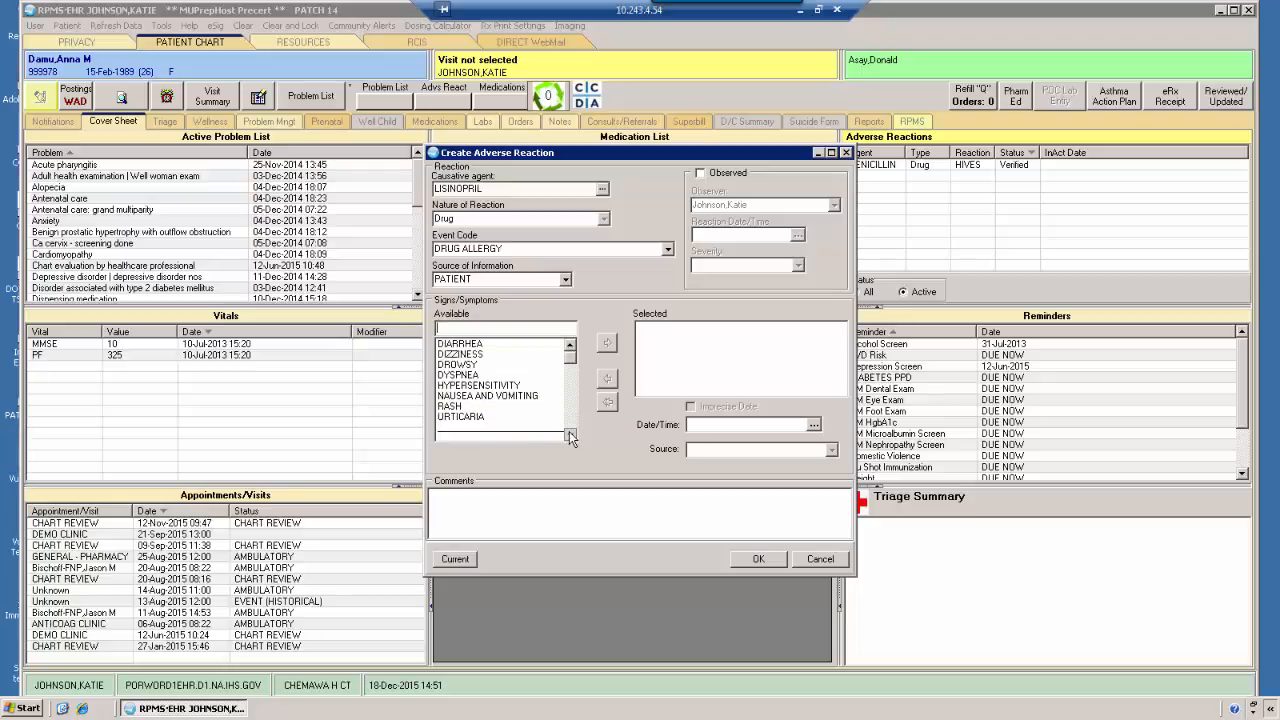
click(570, 346)
click(570, 346)
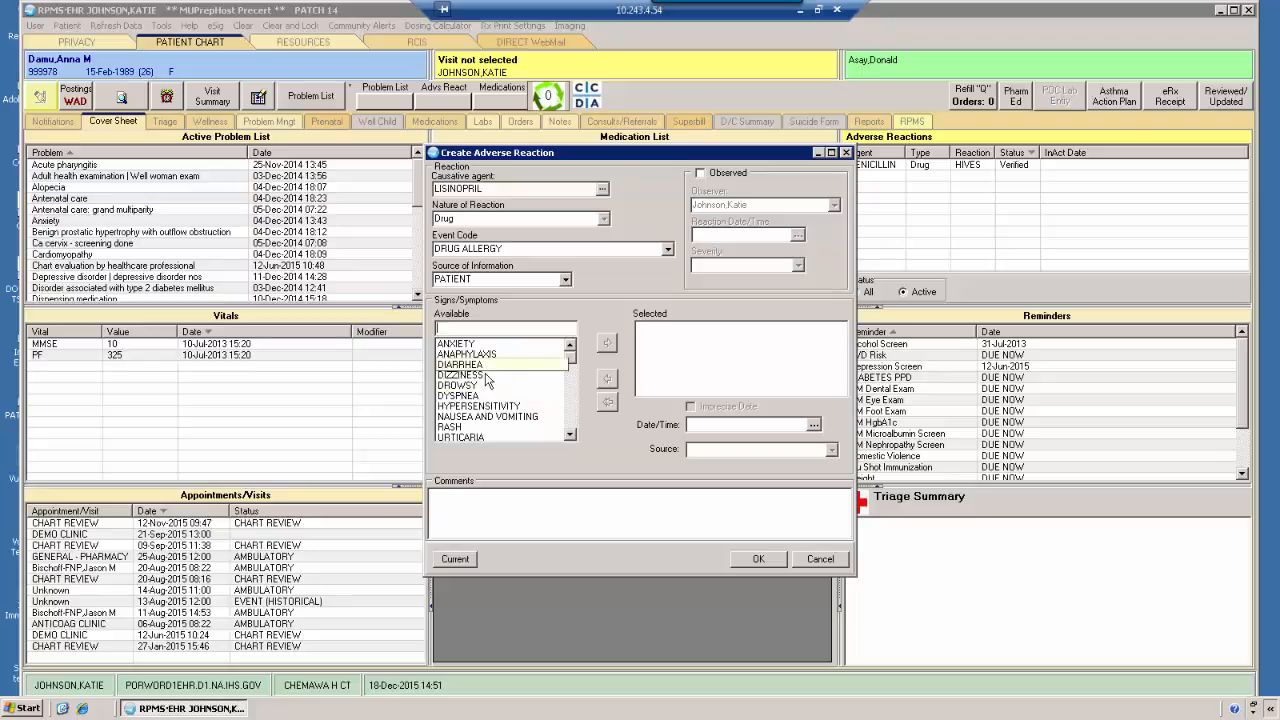
scroll(575, 440, down, 3)
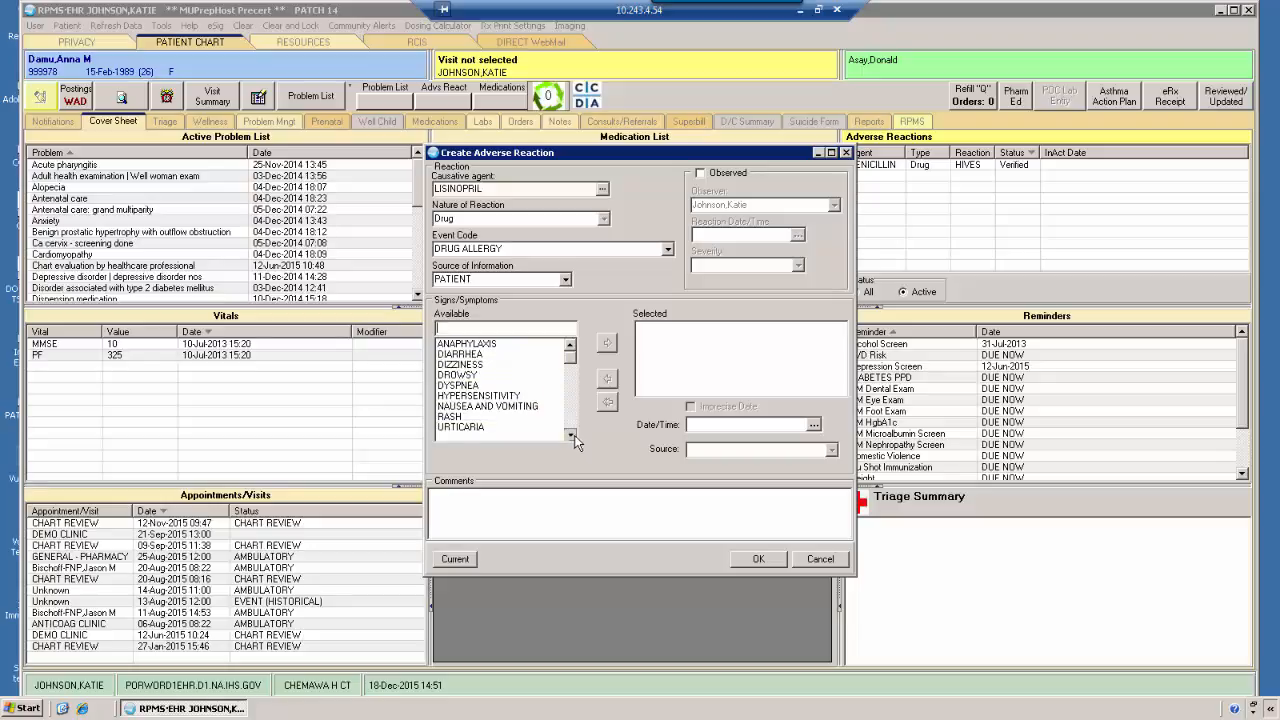
scroll(575, 440, down, 3)
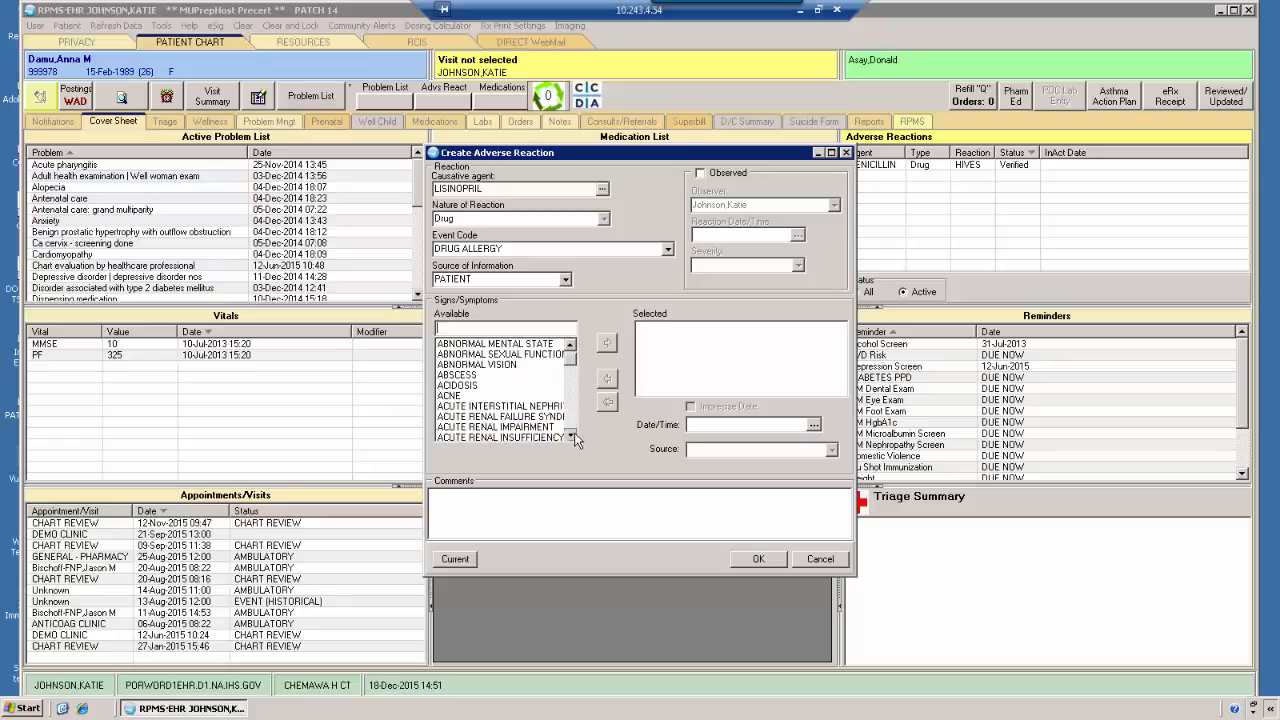
Look up symptoms starting with "NA", browse on through the list, and add NUMBNESS to the selected symptoms
click(571, 377)
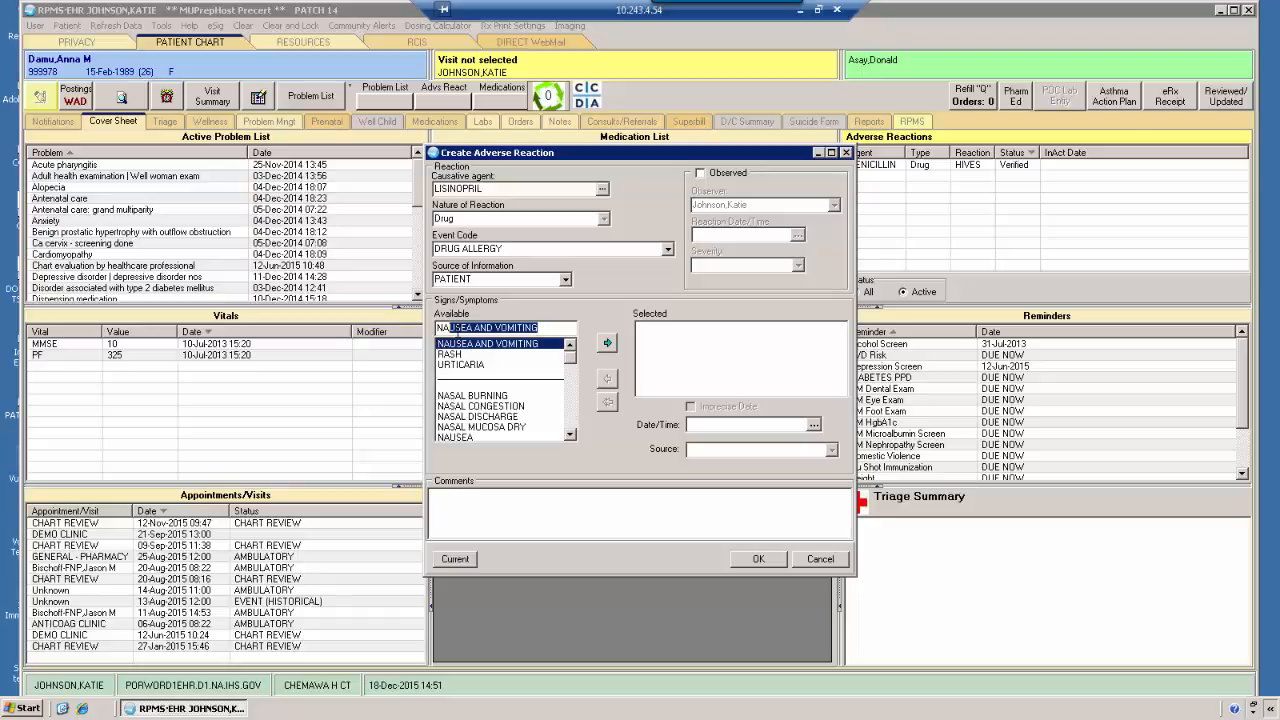
click(490, 396)
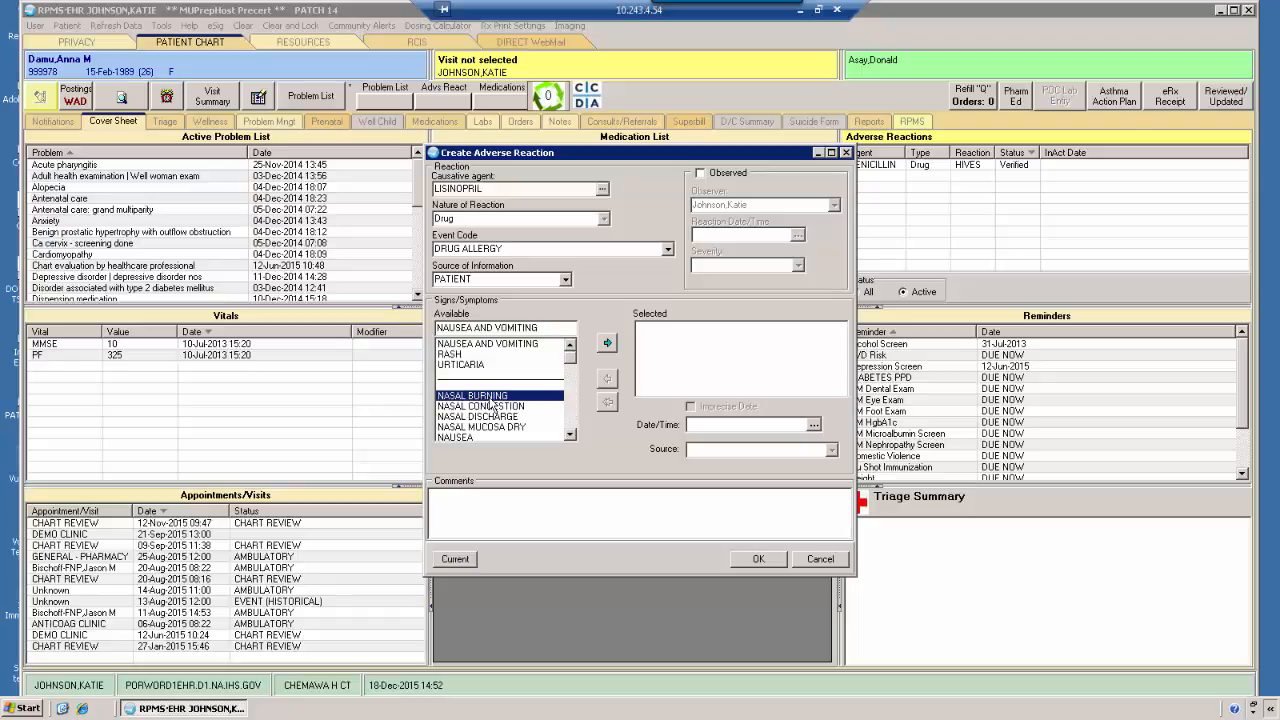
click(571, 435)
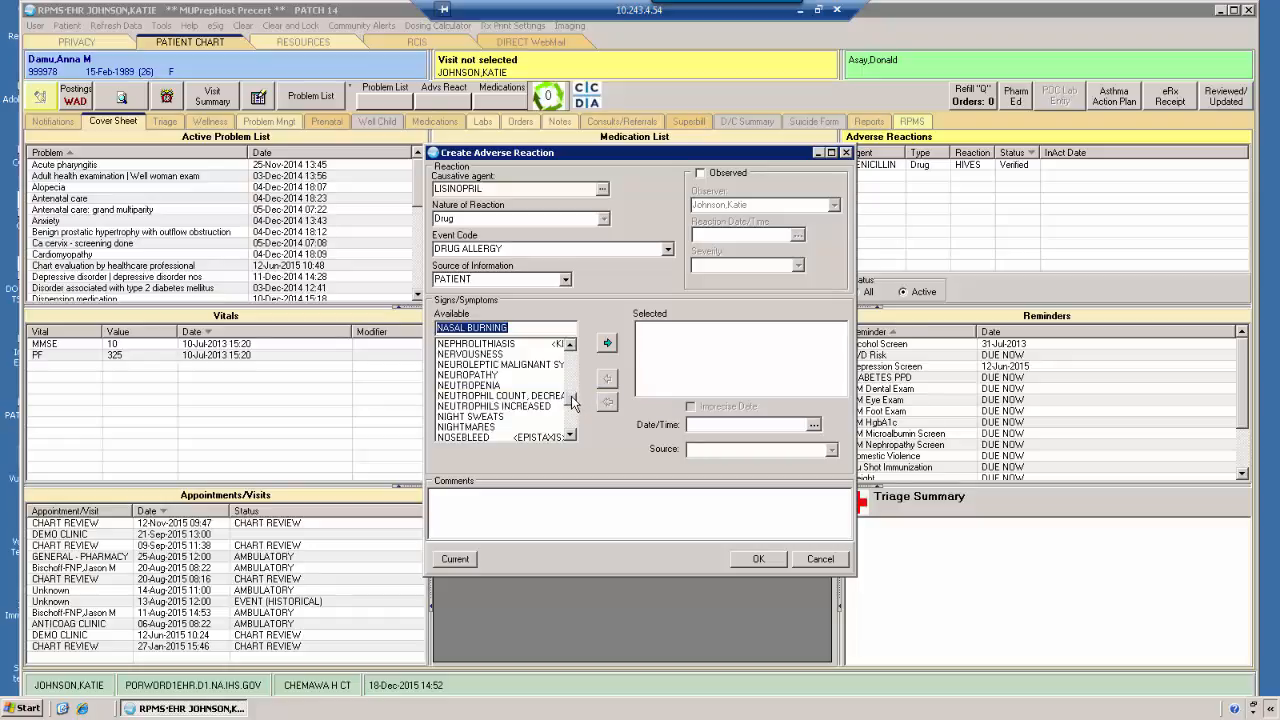
scroll(535, 400, down, 4)
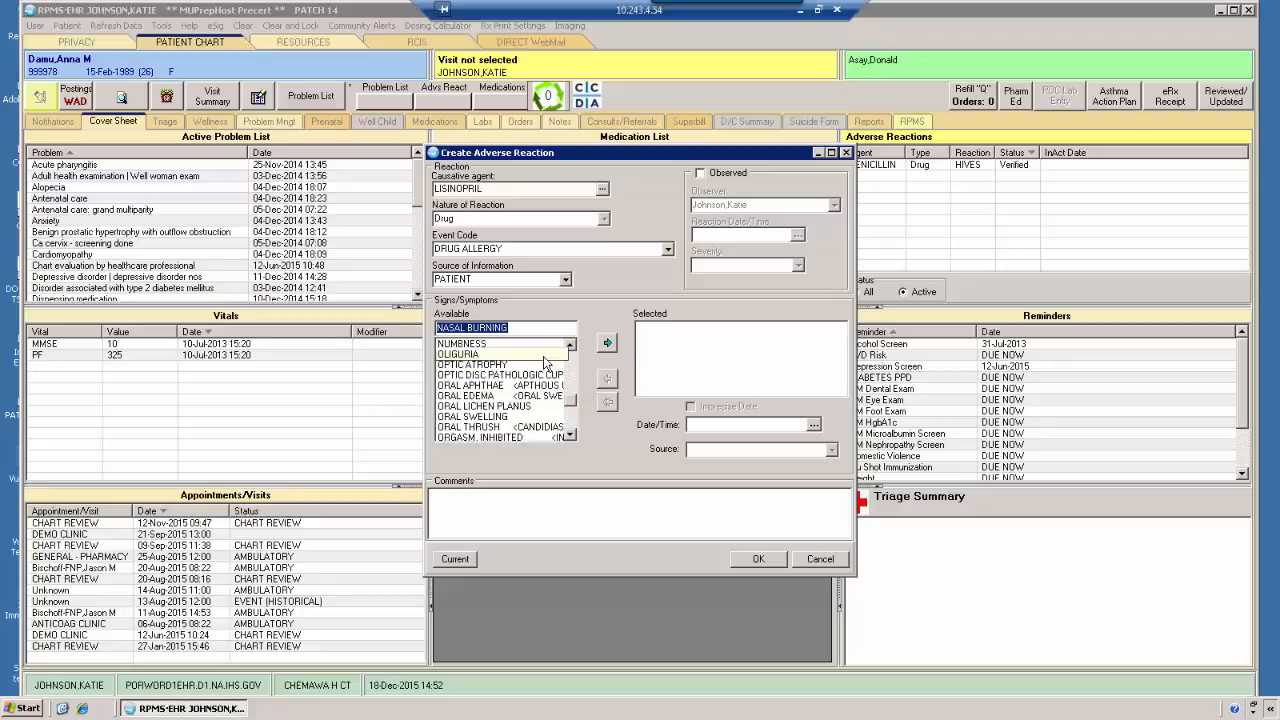
click(515, 344)
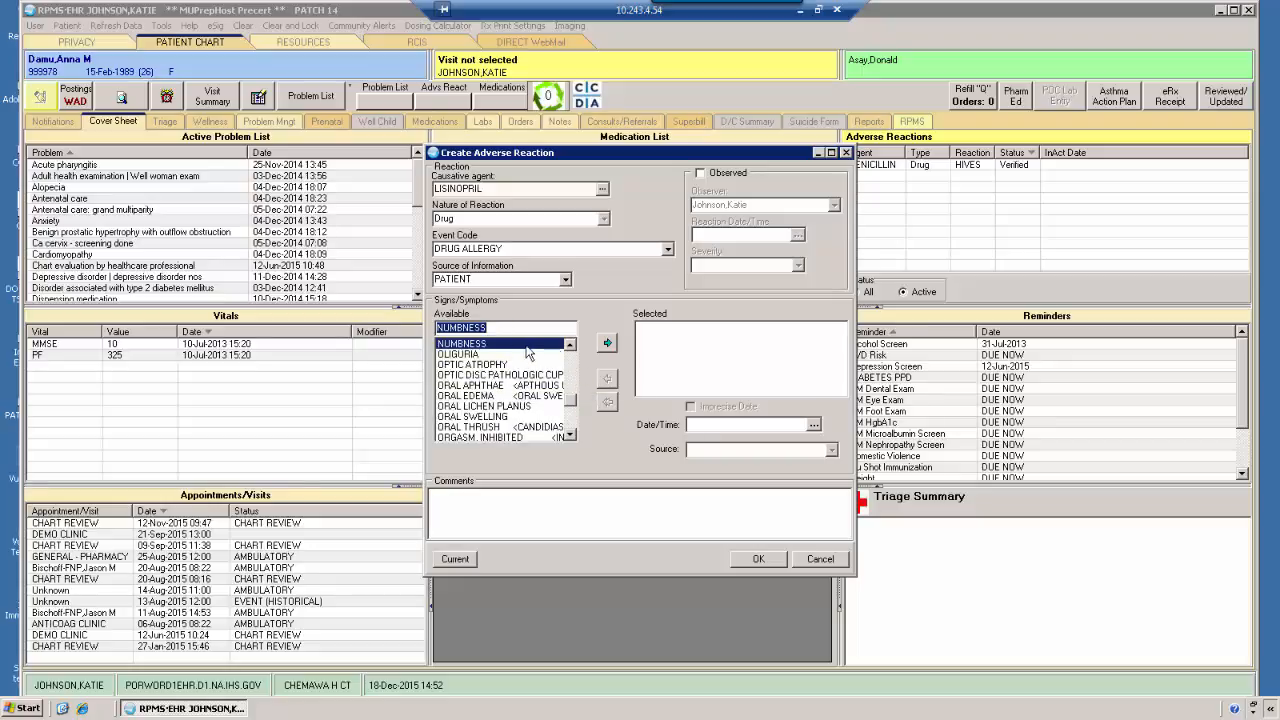
click(608, 343)
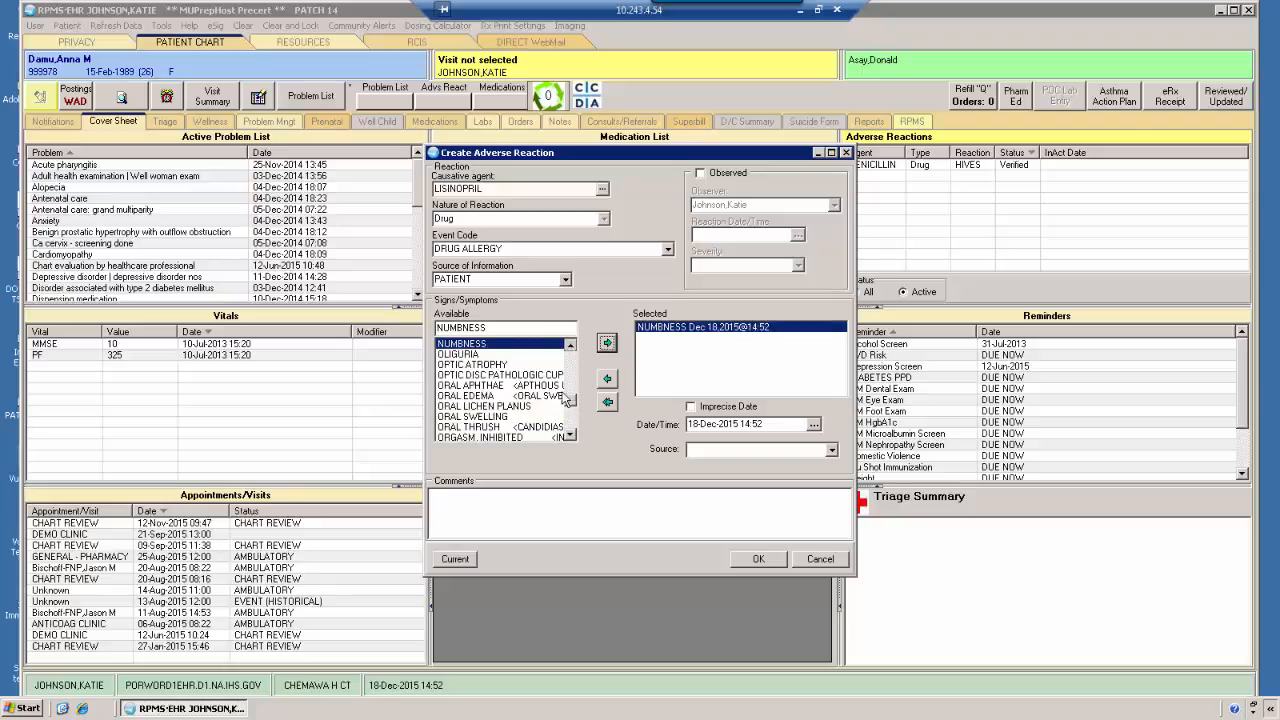
Add ANAPHYLAXIS from the common reactions to the selected symptoms and remove NUMBNESS
click(570, 343)
scroll(485, 360, up, 5)
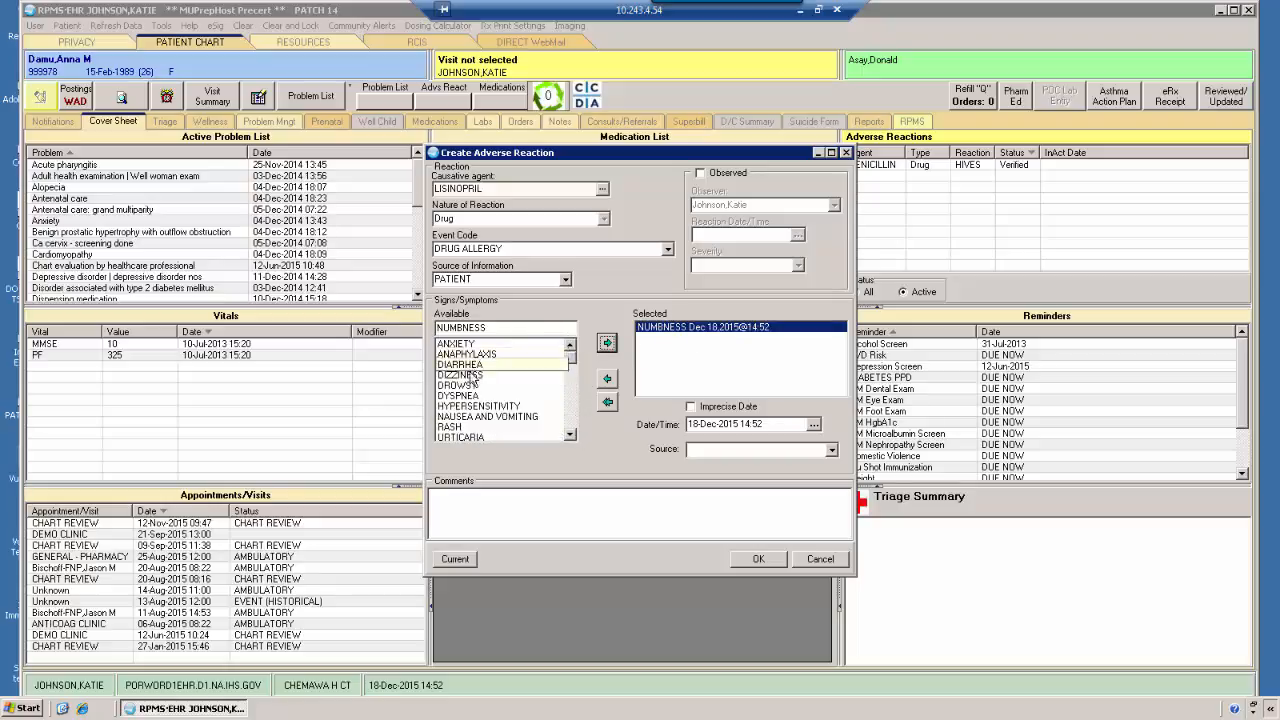
click(466, 354)
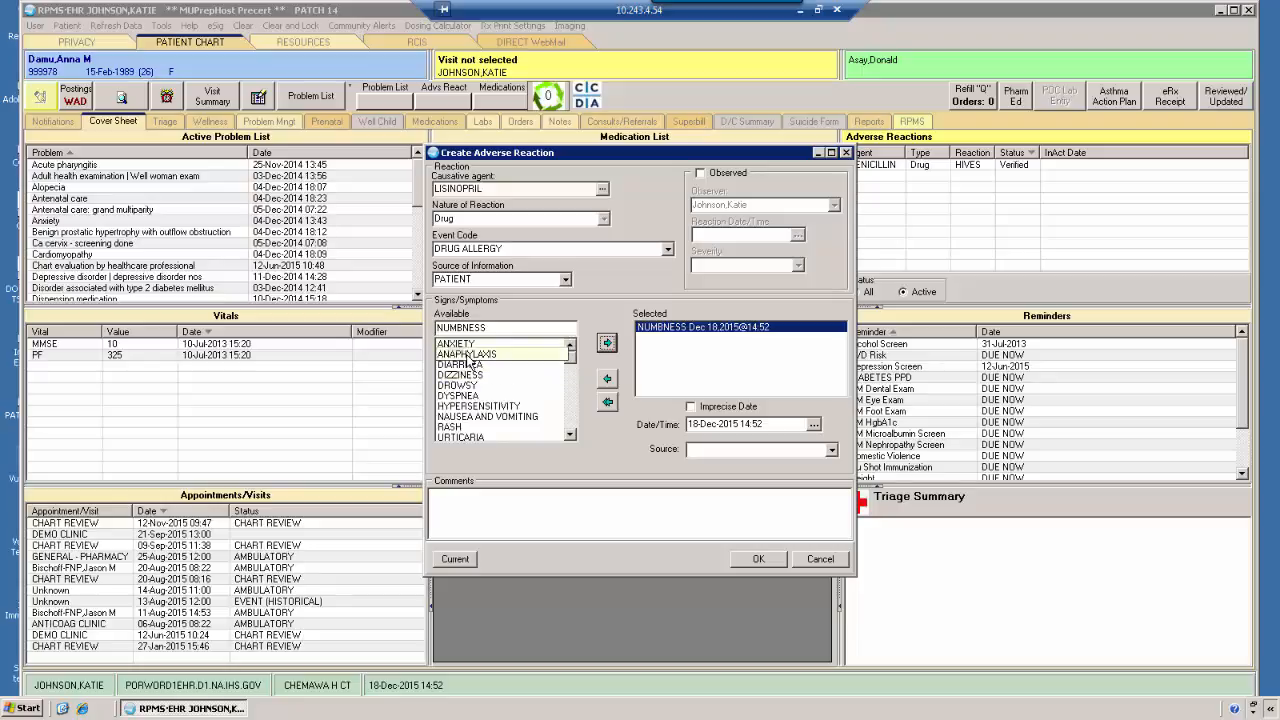
click(607, 343)
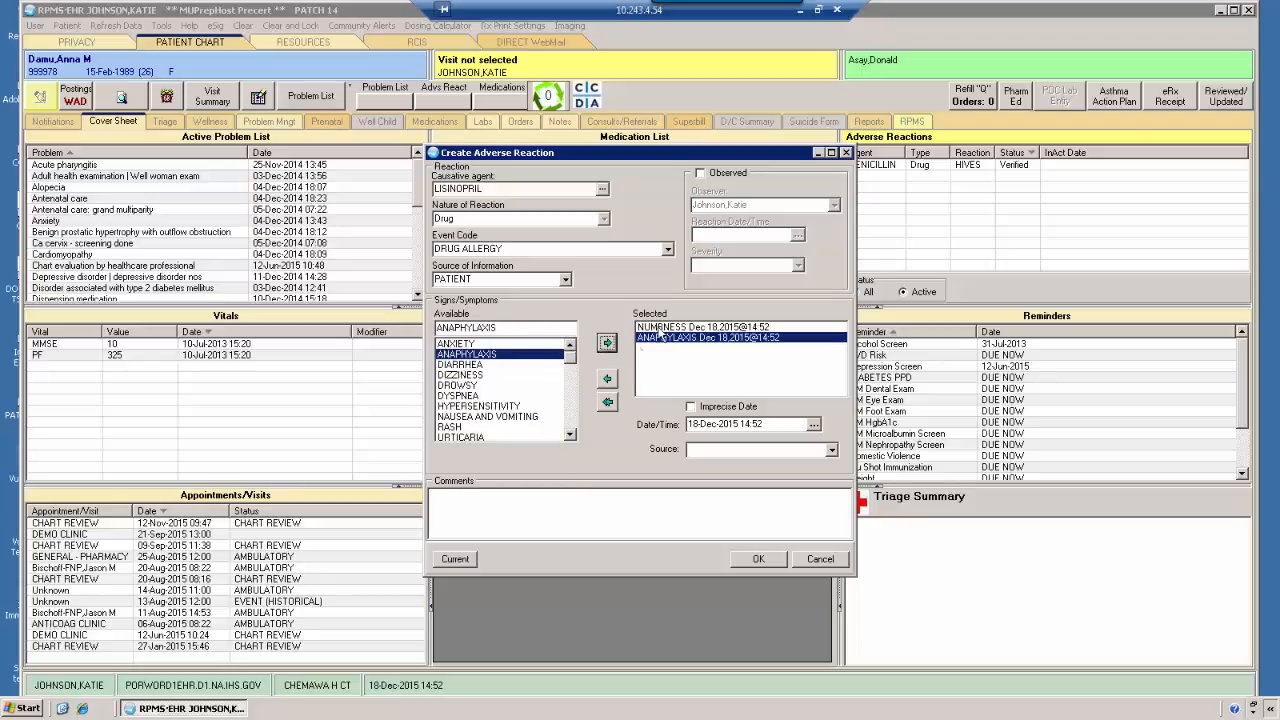
click(660, 327)
click(607, 378)
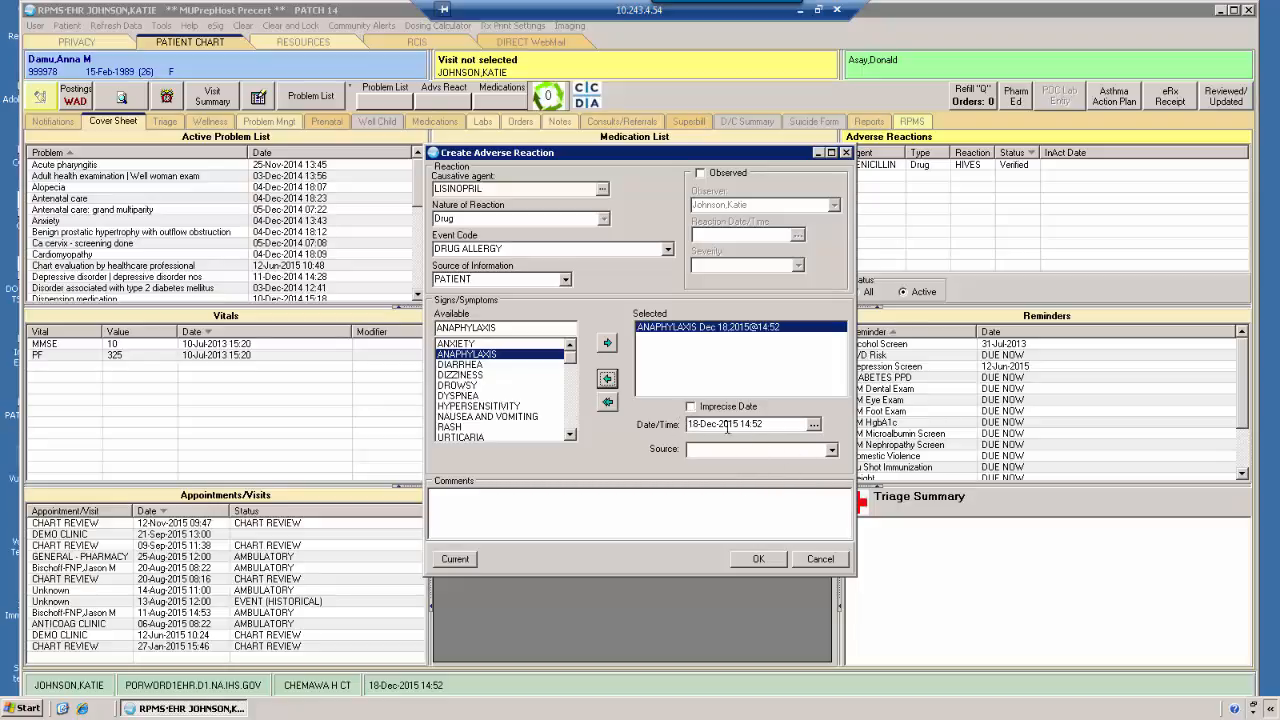
Give the ANAPHYLAXIS symptom an imprecise date of January 2011
click(691, 407)
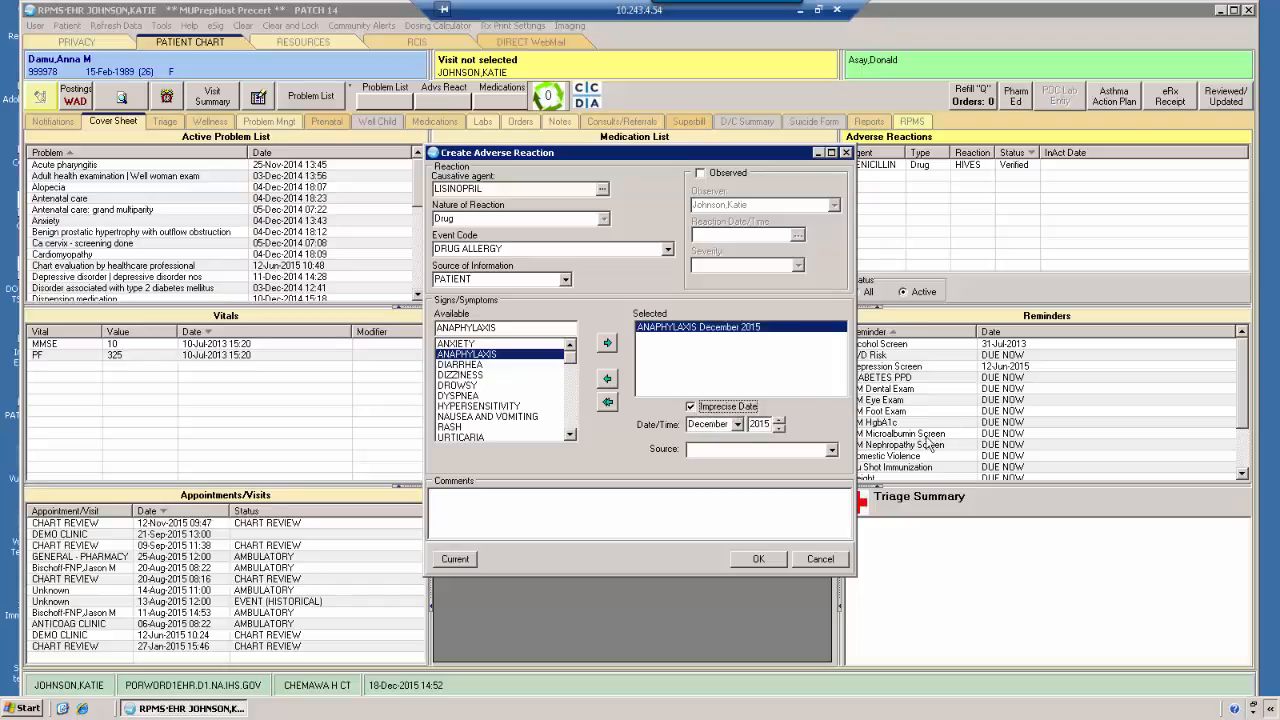
click(738, 425)
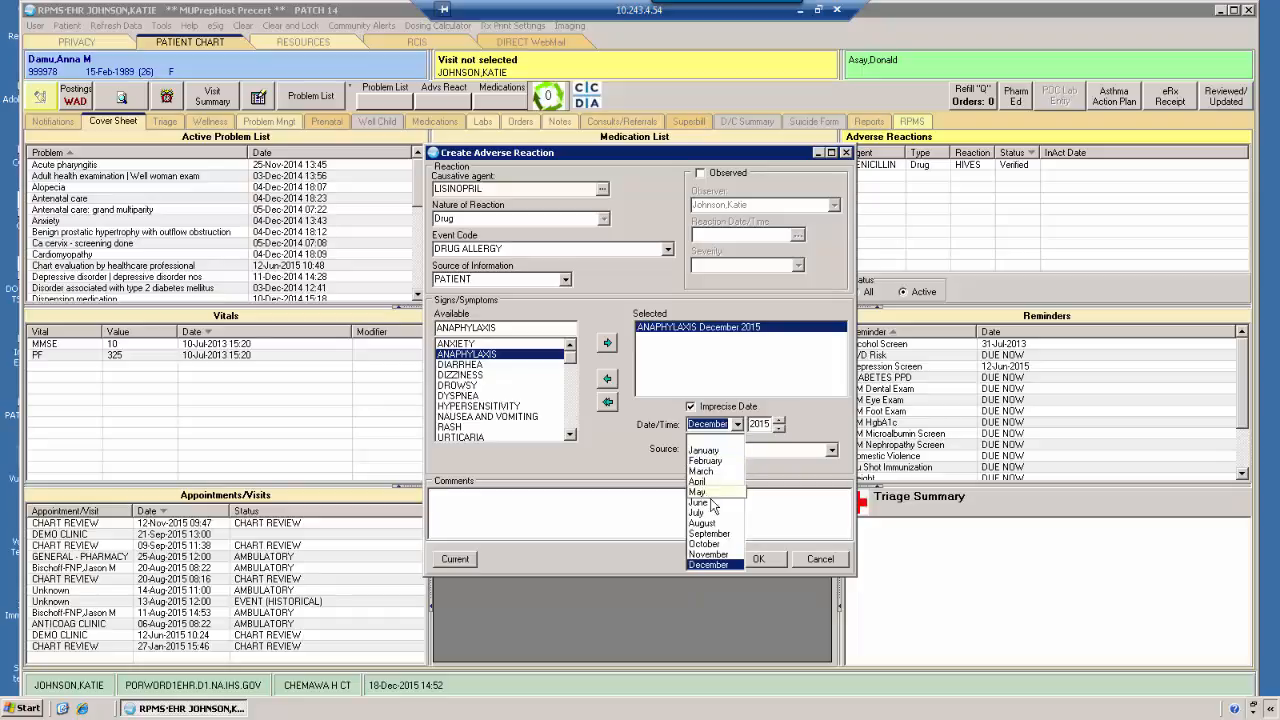
click(703, 450)
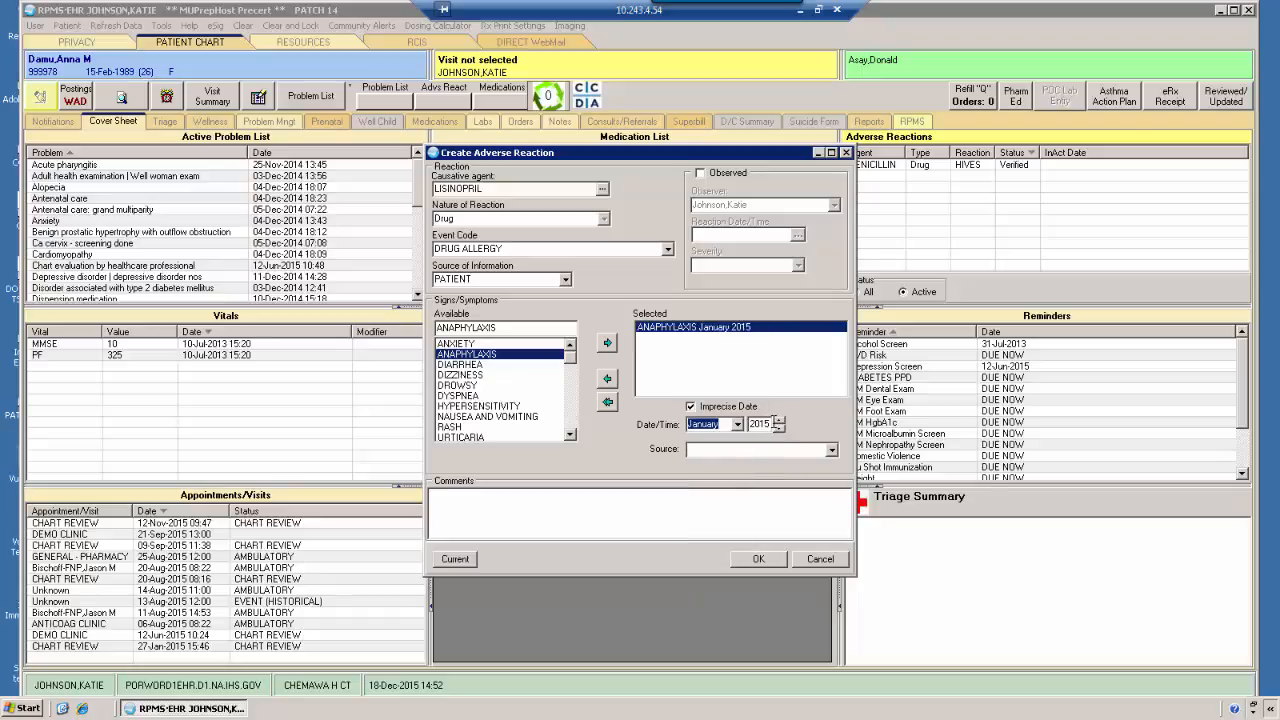
double_click(772, 423)
click(778, 429)
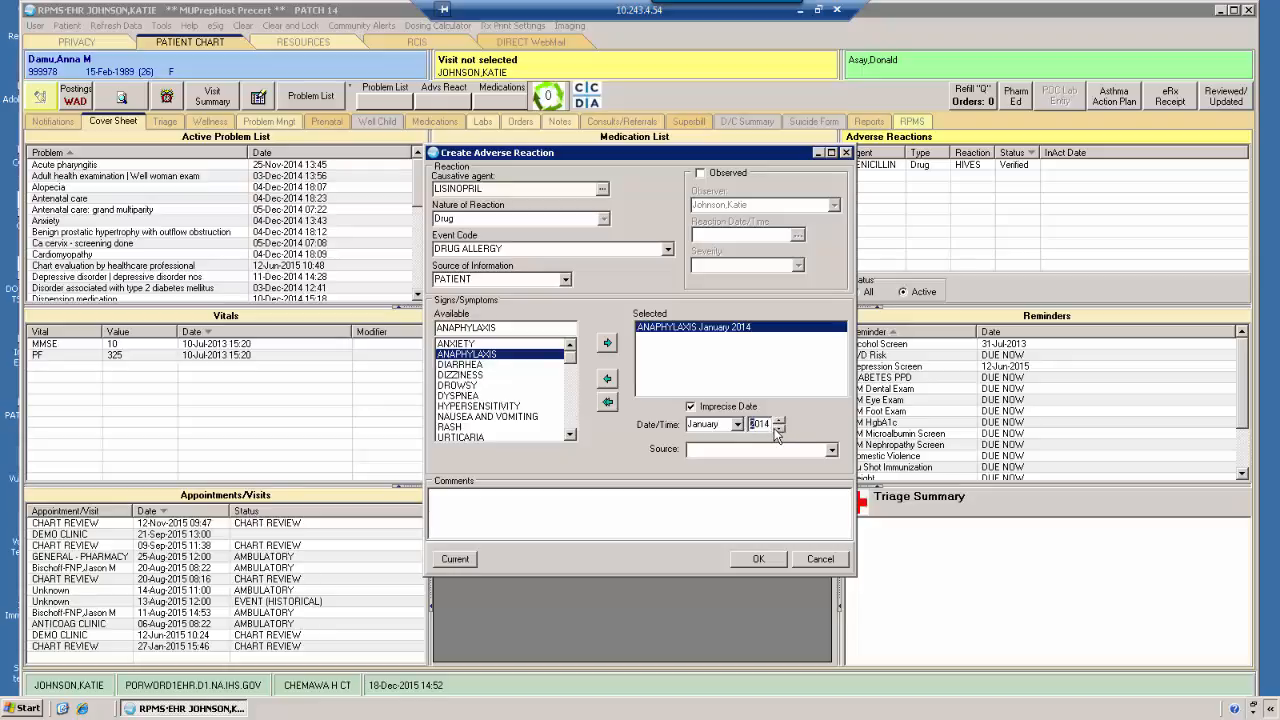
Review the source options for the ANAPHYLAXIS symptom and set its source to PATIENT
click(722, 449)
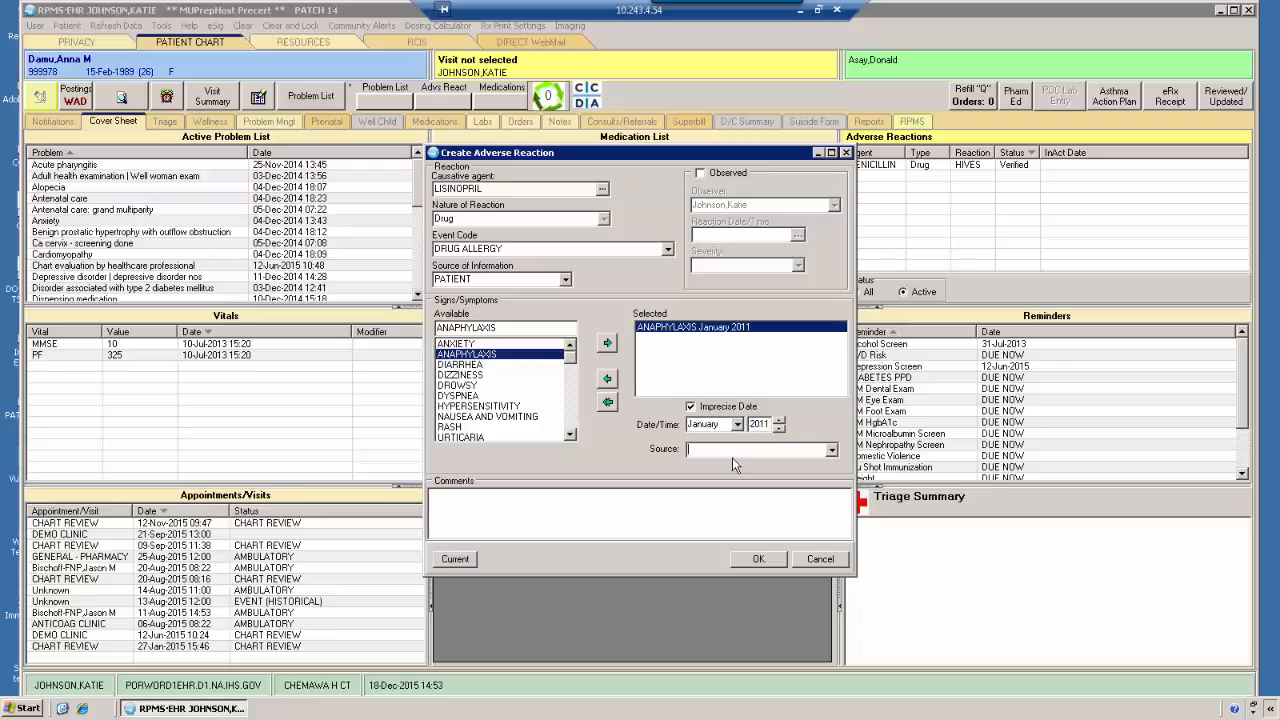
click(832, 450)
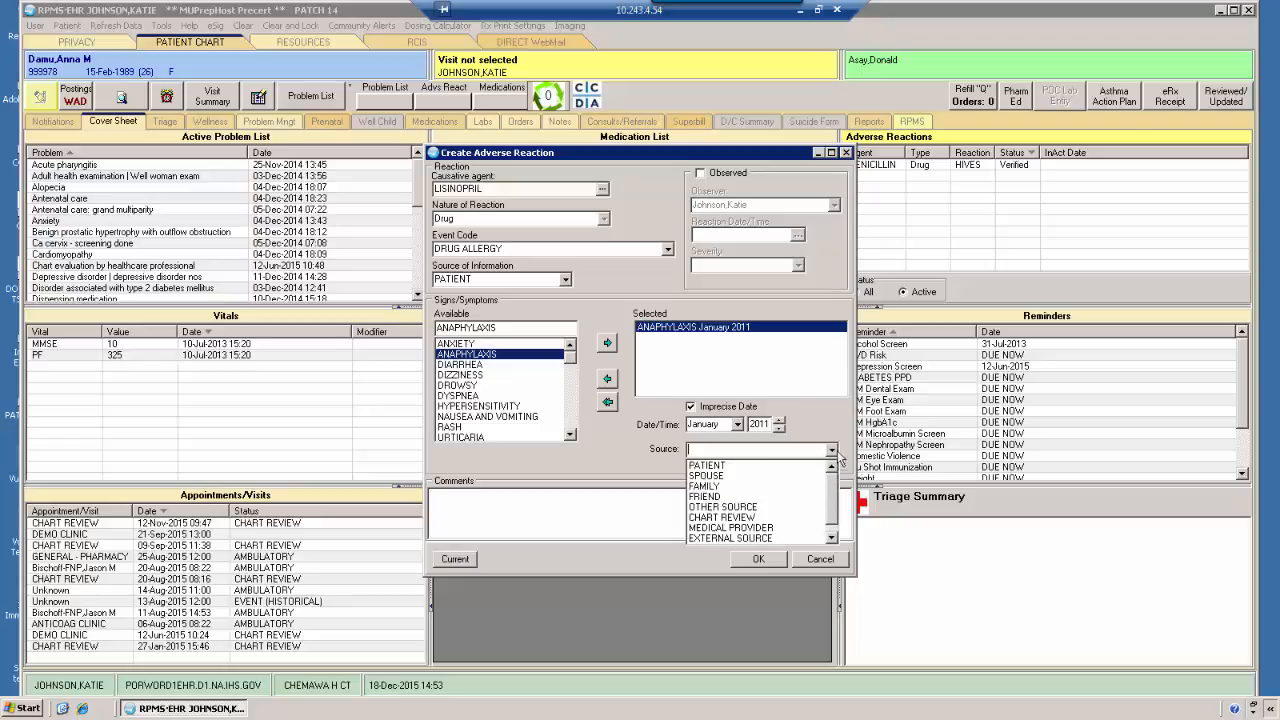
click(822, 421)
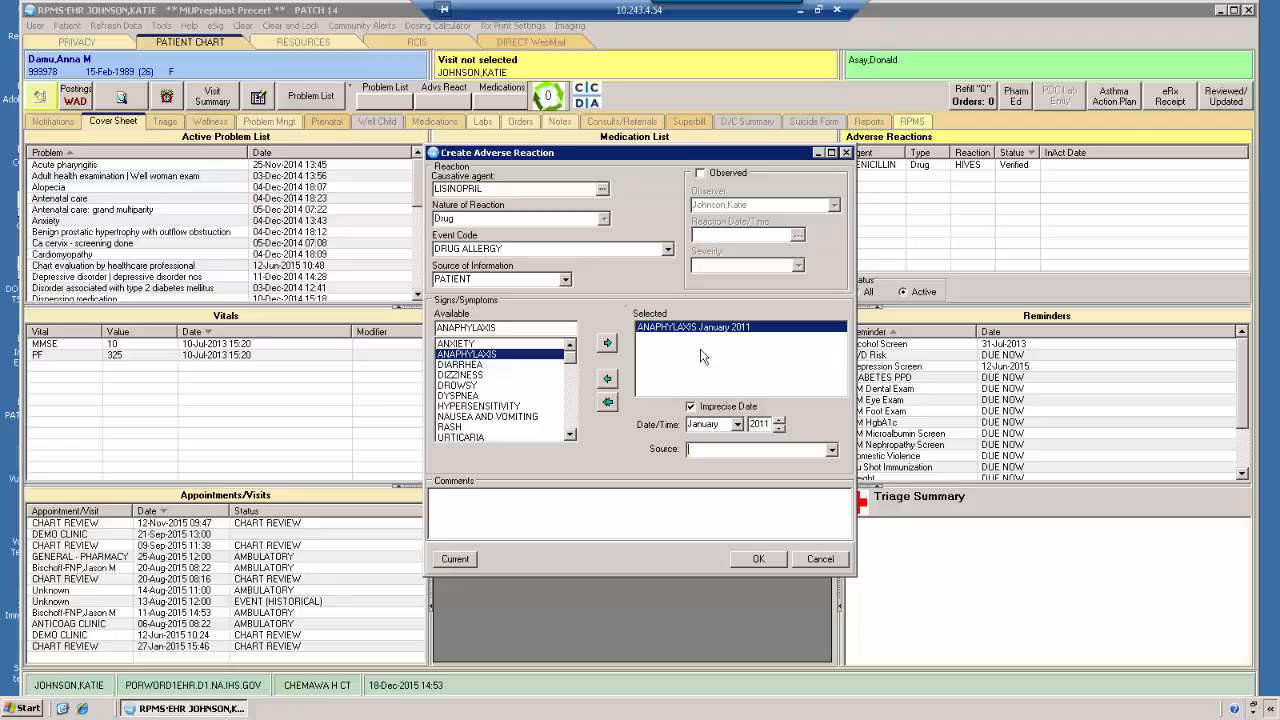
click(831, 450)
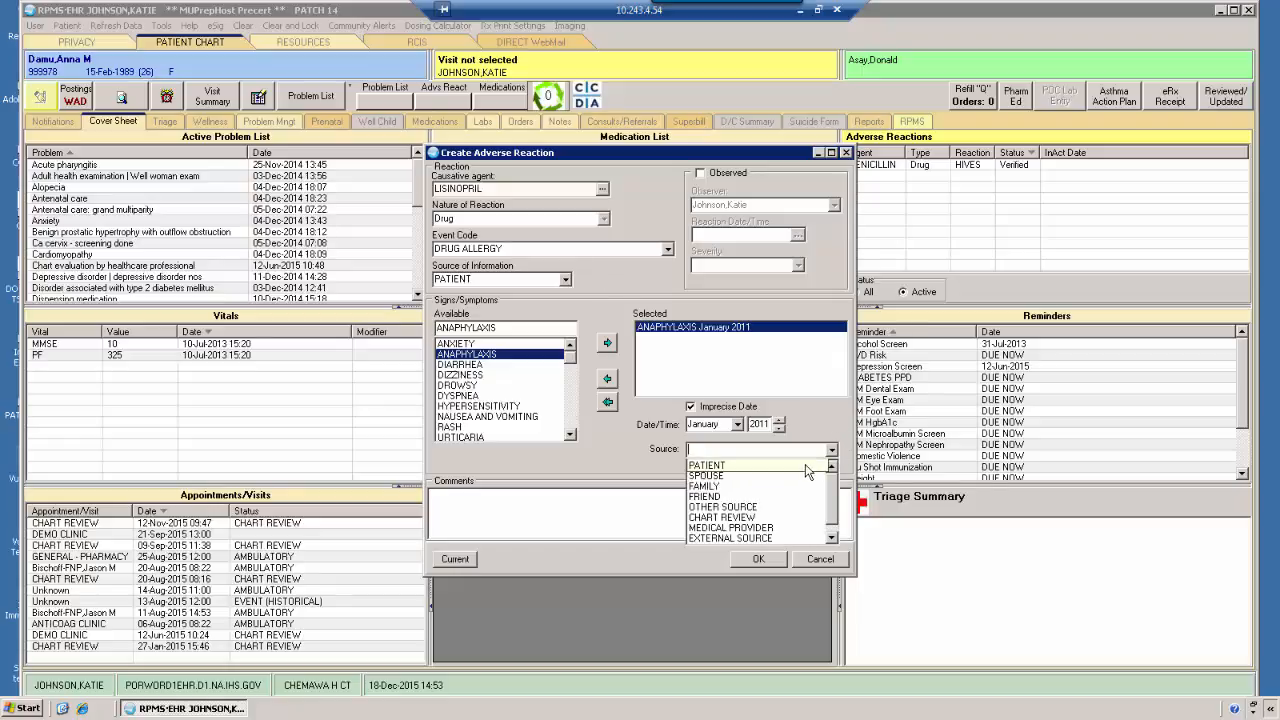
click(806, 466)
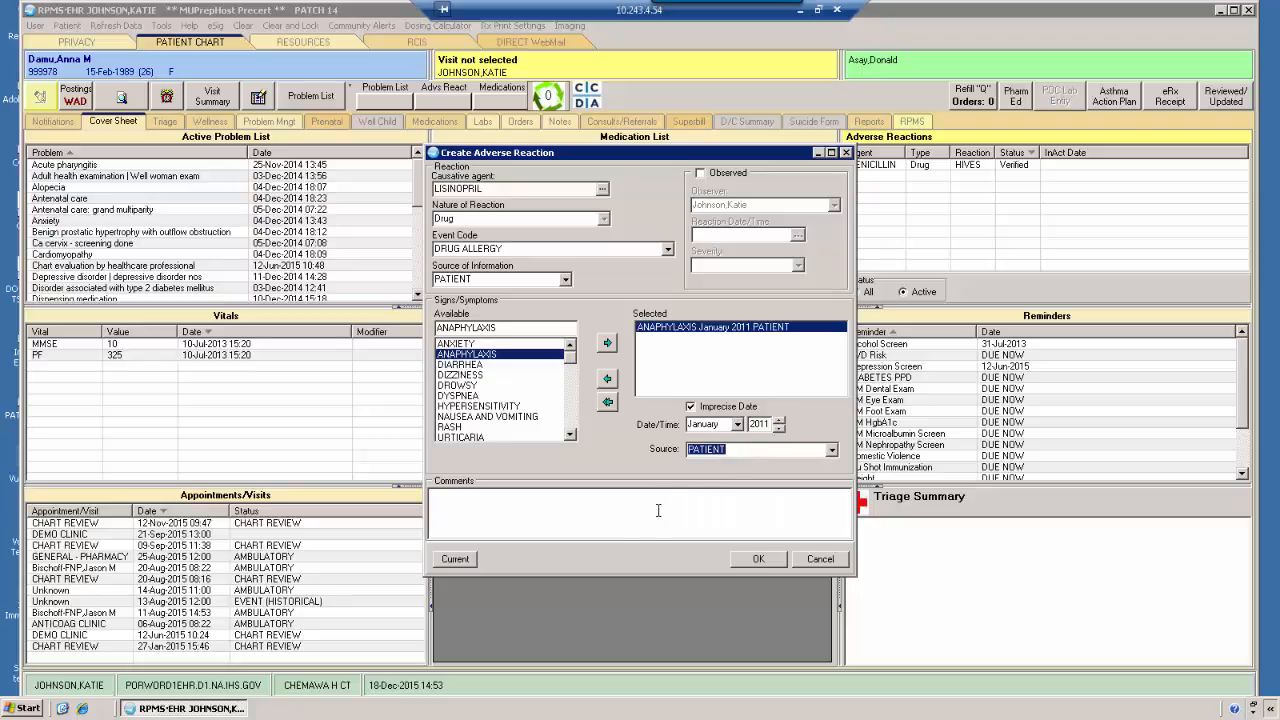
Enter the comment "Patient took first dose and came to ER with anaphylaxis" and save the lisinopril adverse reaction
click(614, 516)
click(614, 516)
text(Patient took first dose and came to ER with anaphylaxis)
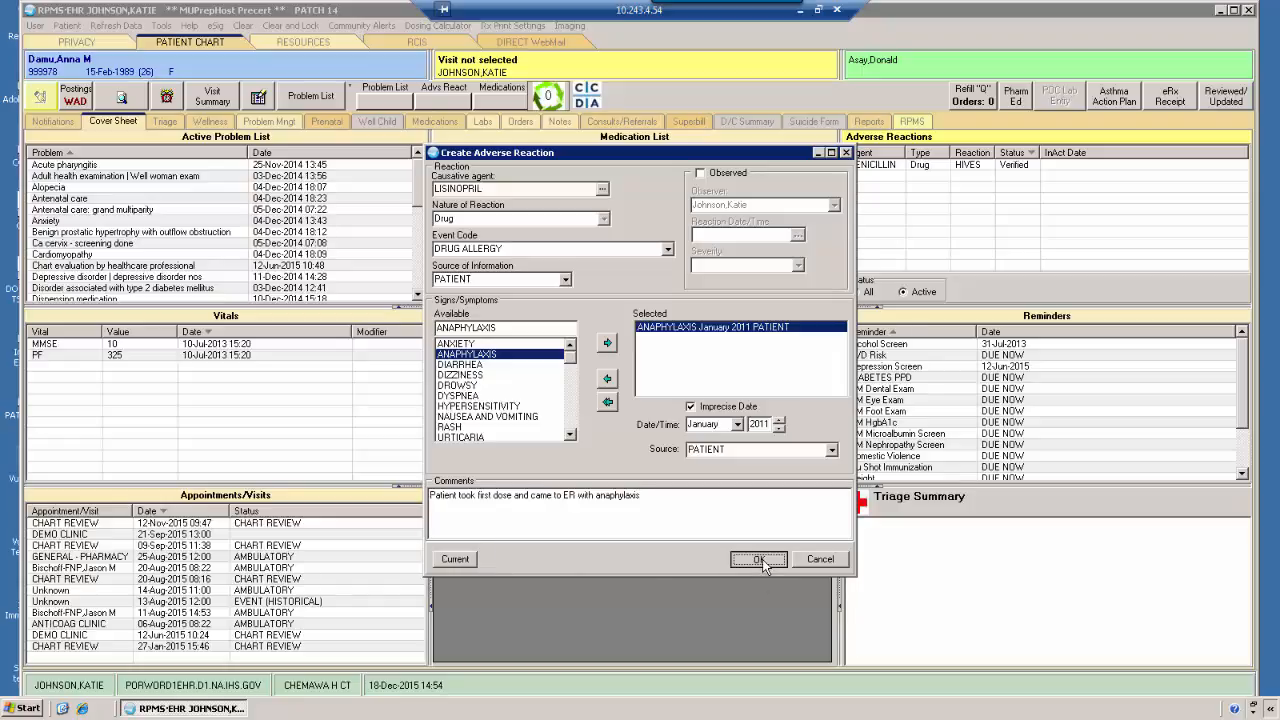
click(759, 560)
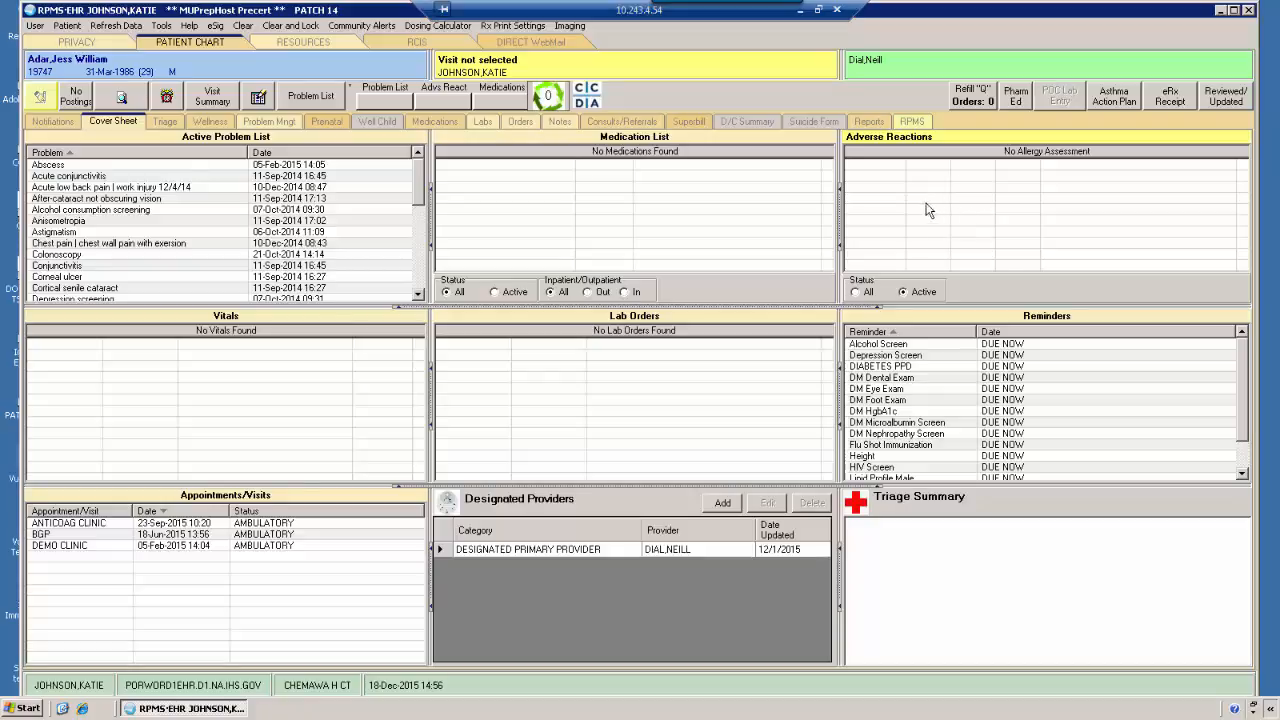
Record No Known Allergies as a new adverse reaction entry for the patient with no allergy assessment
right_click(983, 189)
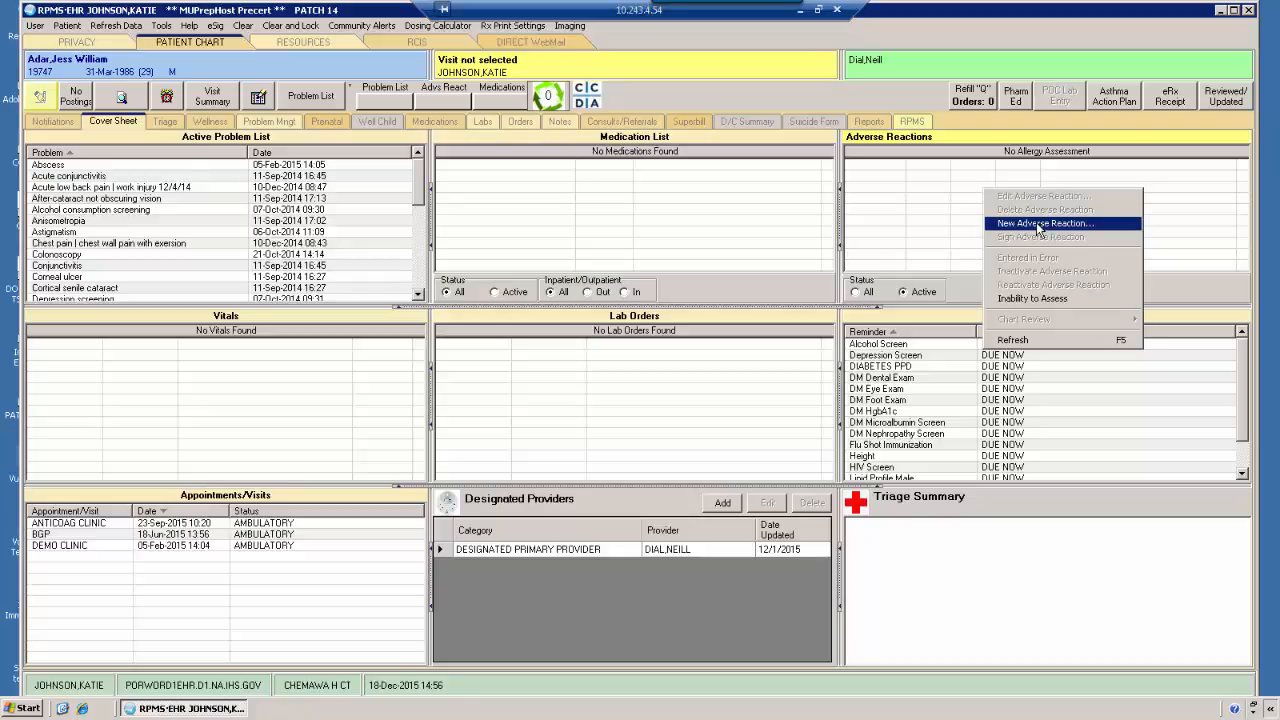
click(1038, 224)
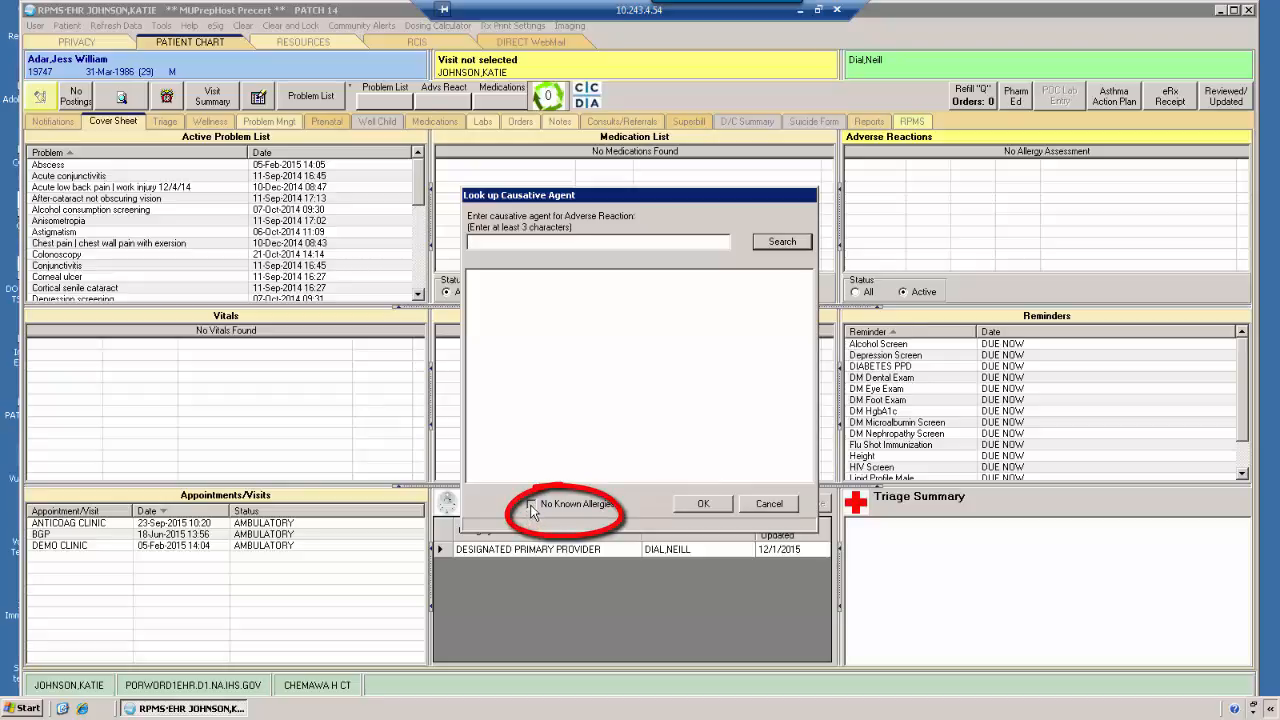
click(531, 505)
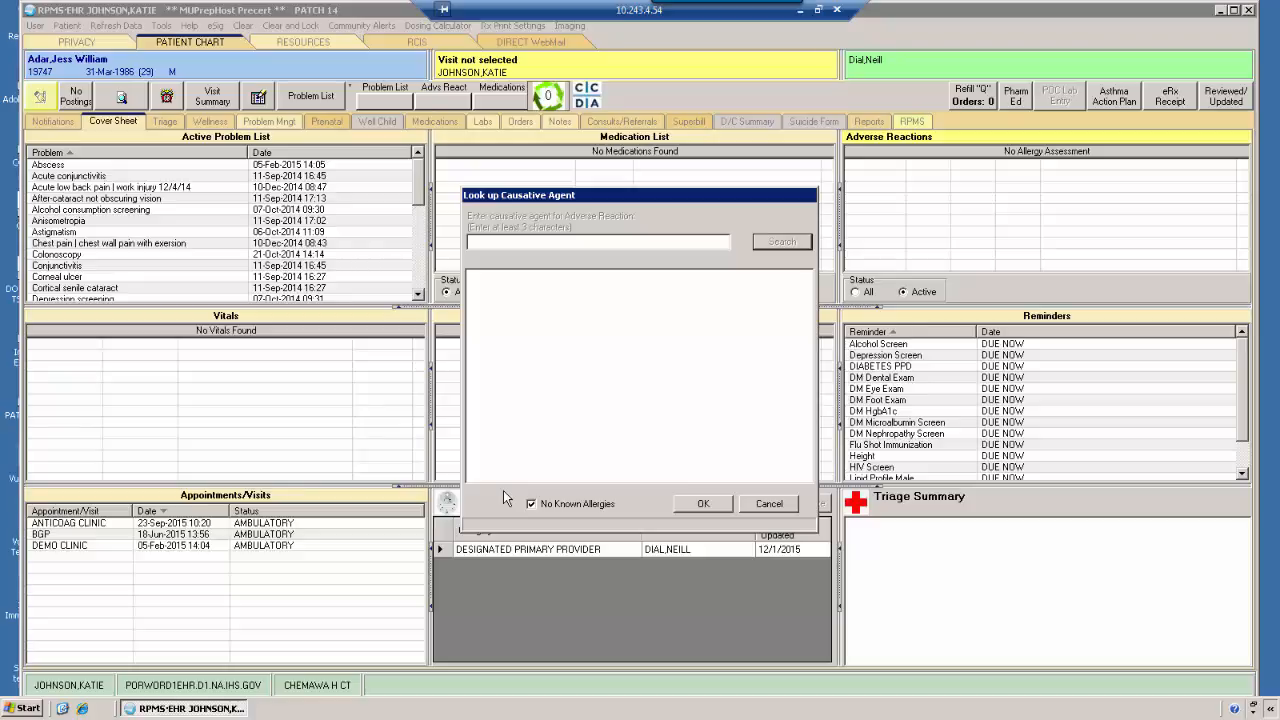
click(702, 513)
click(702, 504)
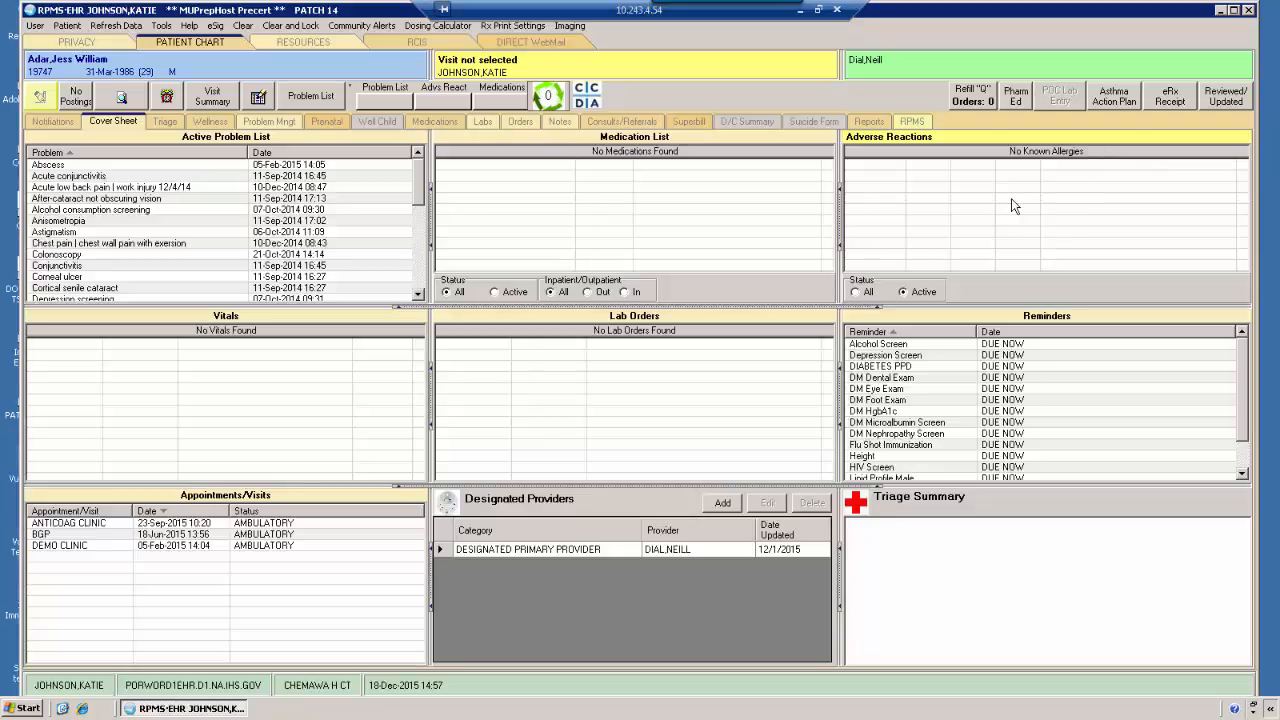
Start a new adverse reaction for the patient with No Known Allergies and search for the causative agent with "sulf"
right_click(946, 204)
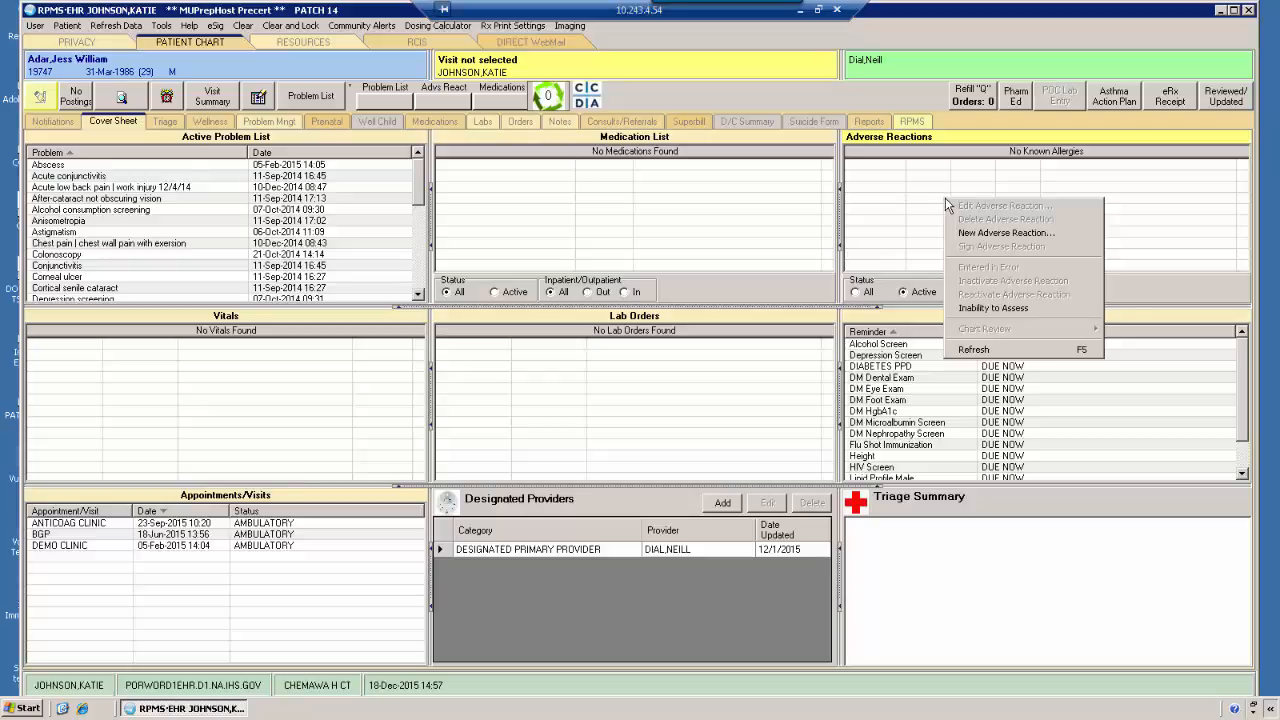
click(968, 233)
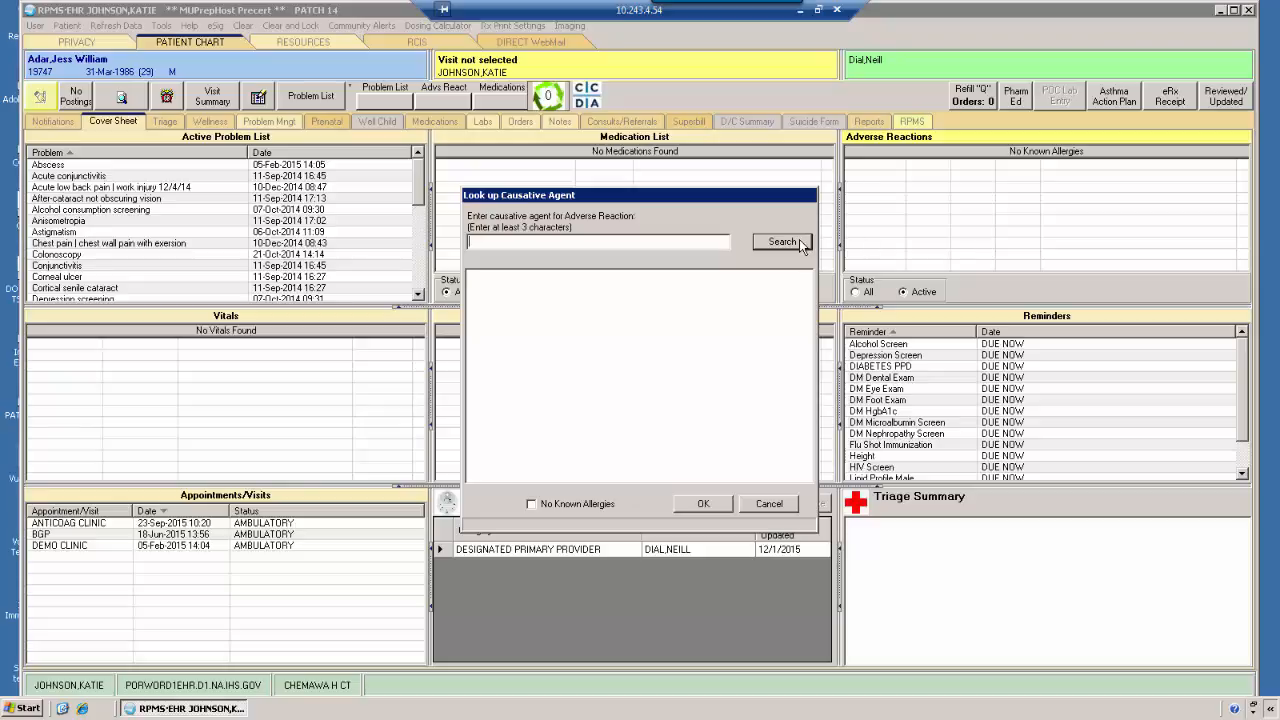
text(sulf)
click(784, 241)
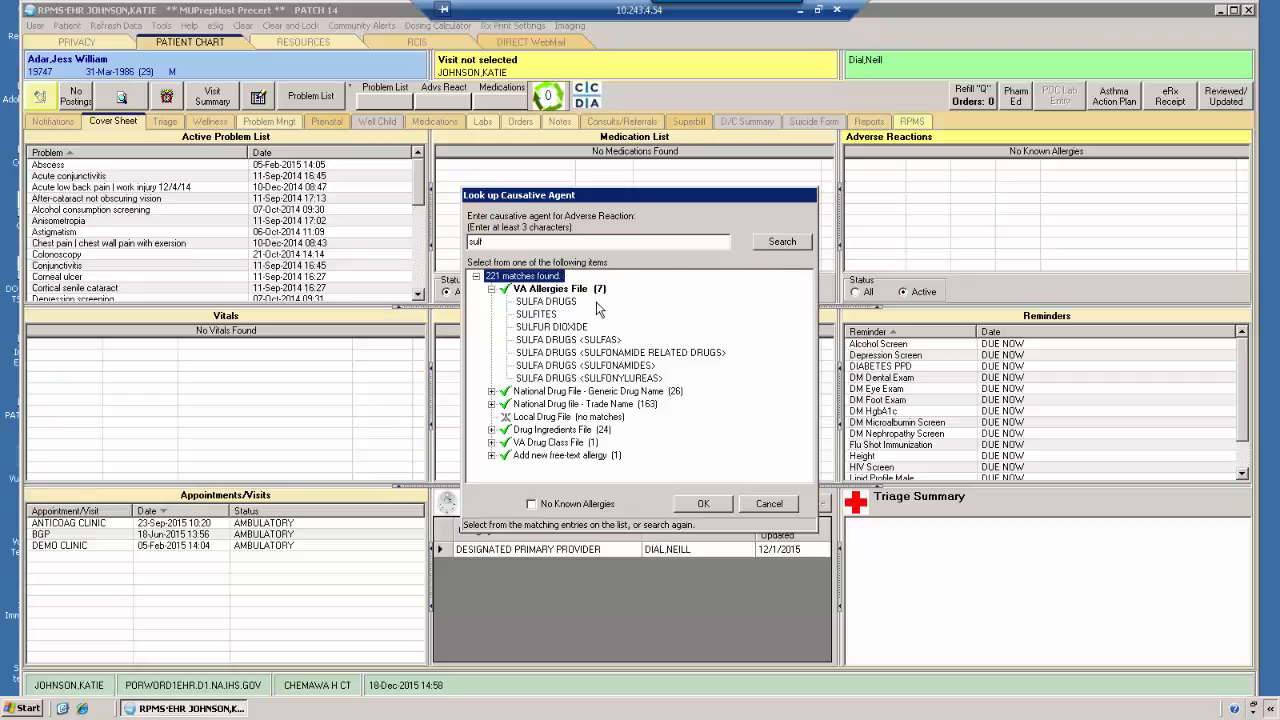
Choose SULFA DRUGS as the causative agent and set event code DRUG ALLERGY with PATIENT as the source of information
click(567, 305)
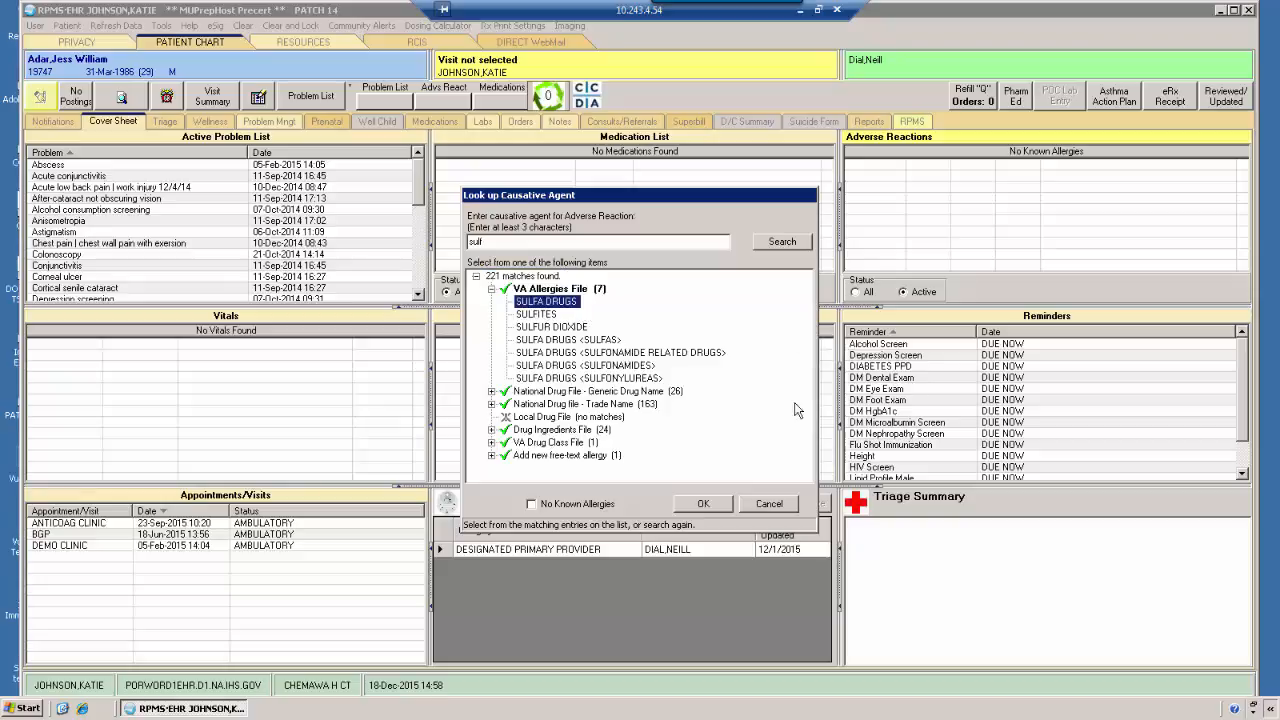
click(705, 503)
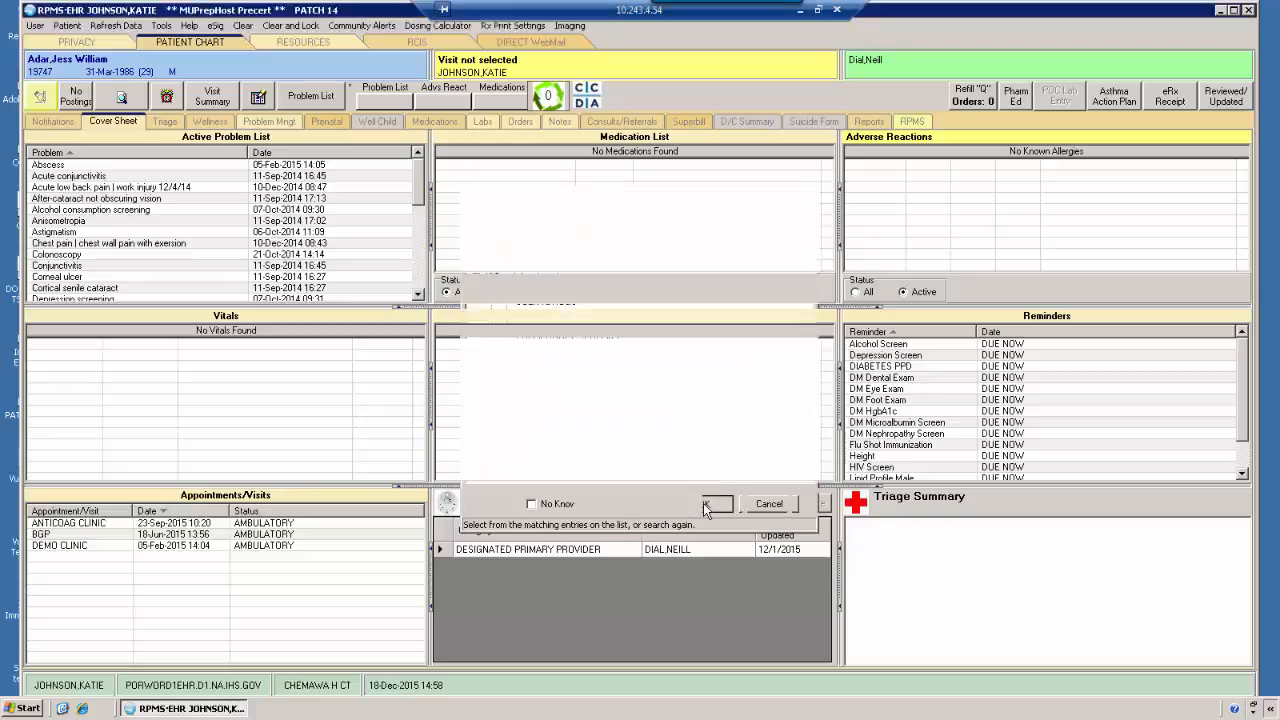
click(650, 249)
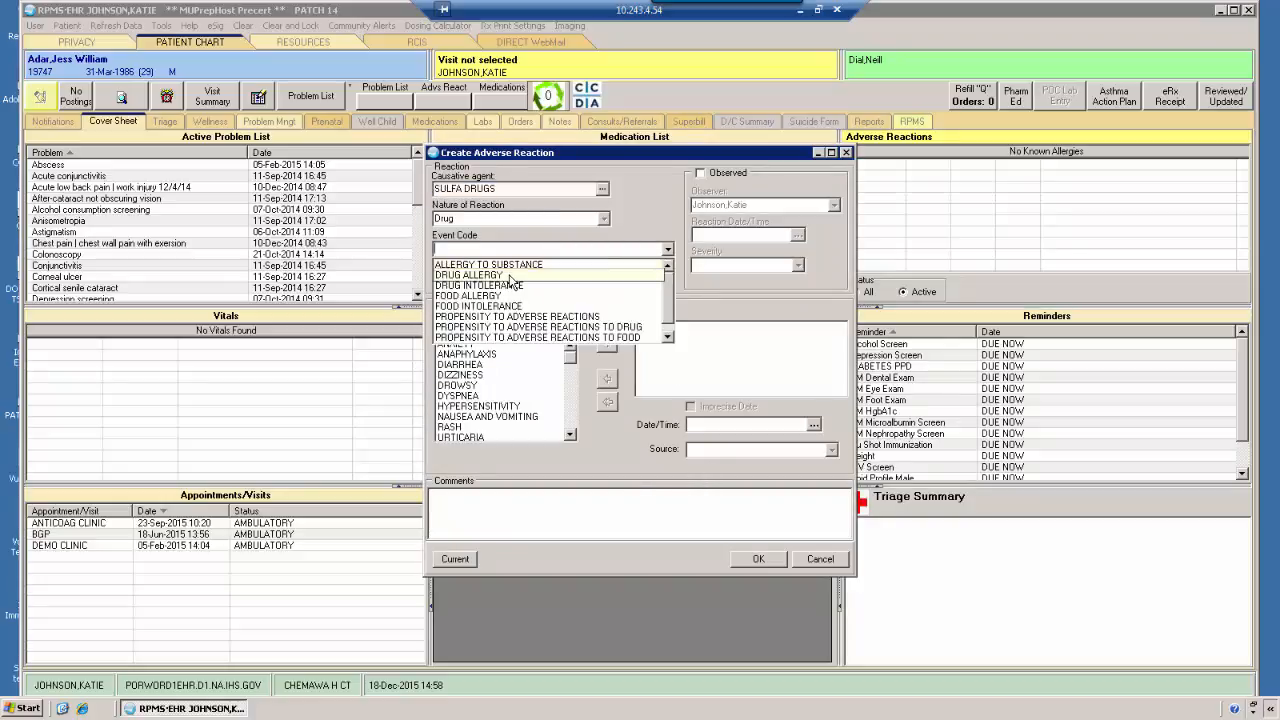
click(512, 275)
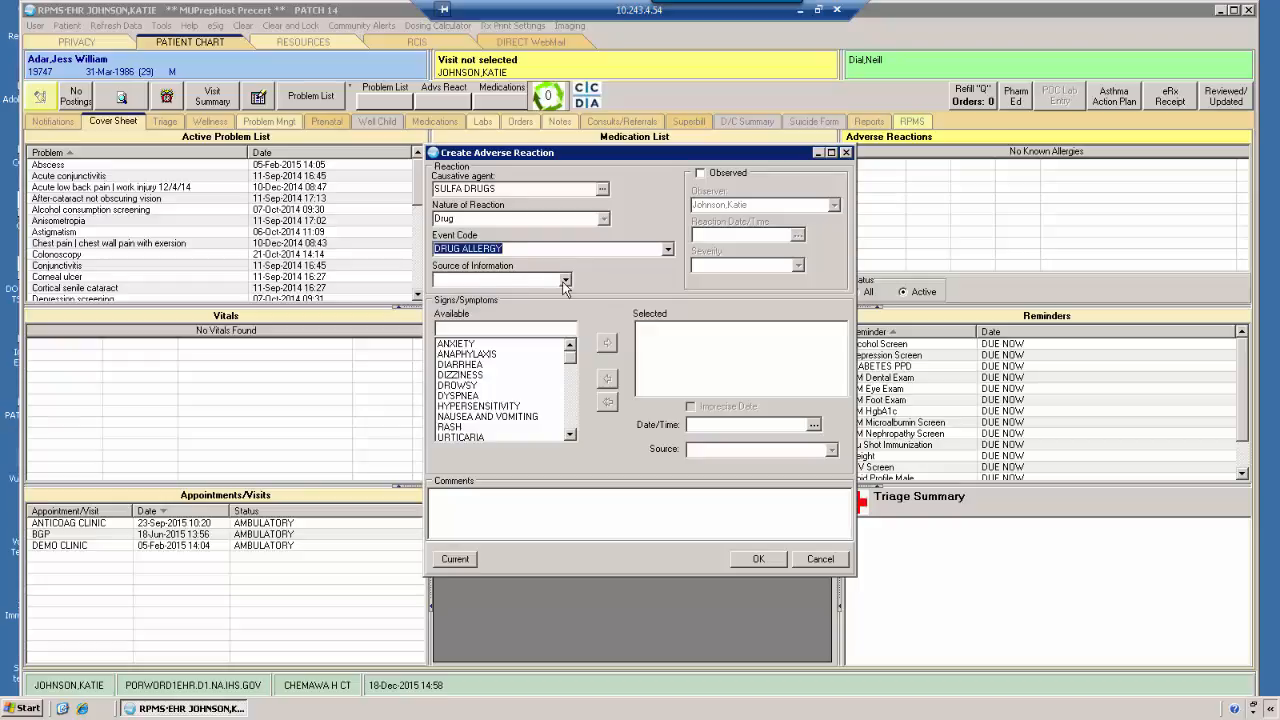
click(563, 280)
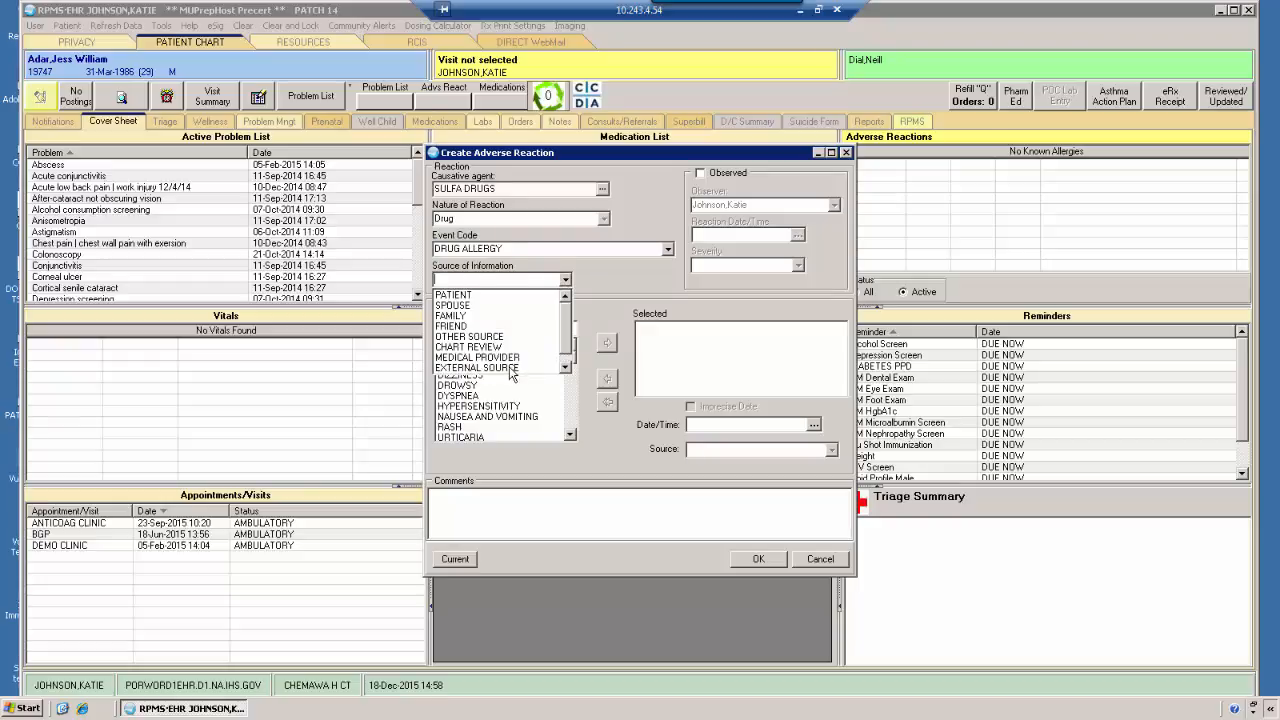
click(500, 295)
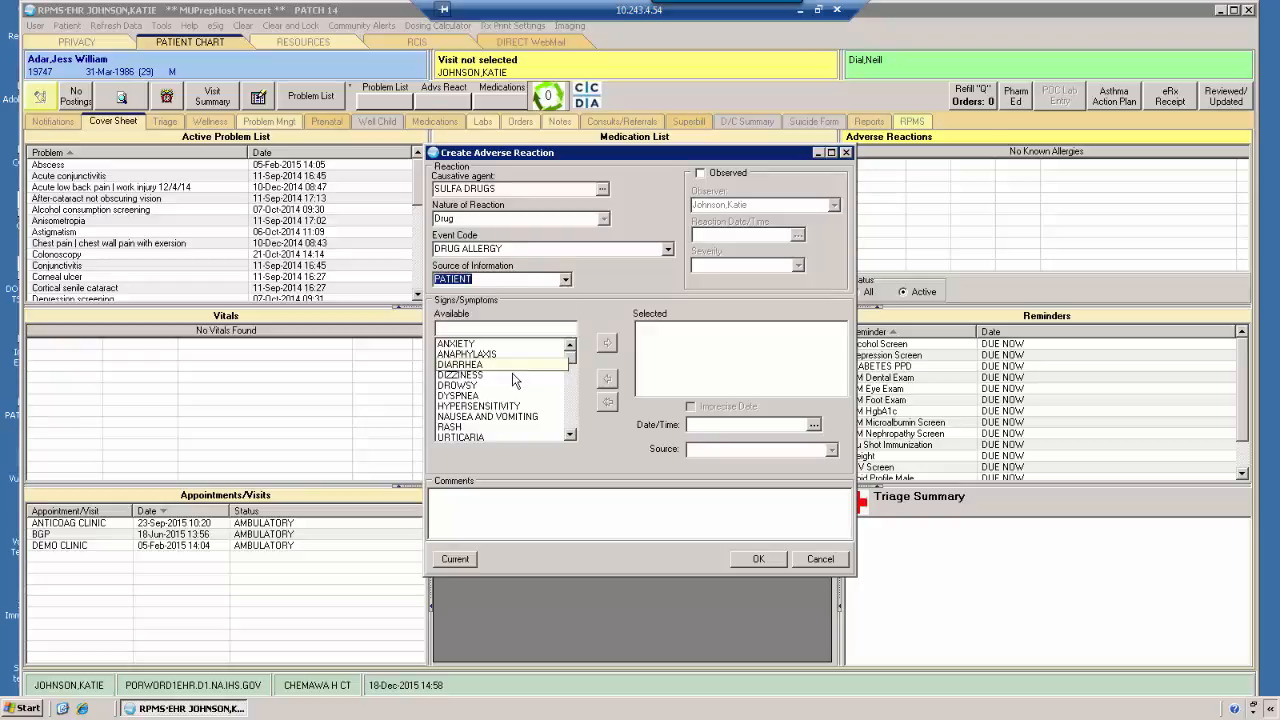
Add the RASH symptom with an imprecise date of July 2015 and PATIENT as its source
click(515, 426)
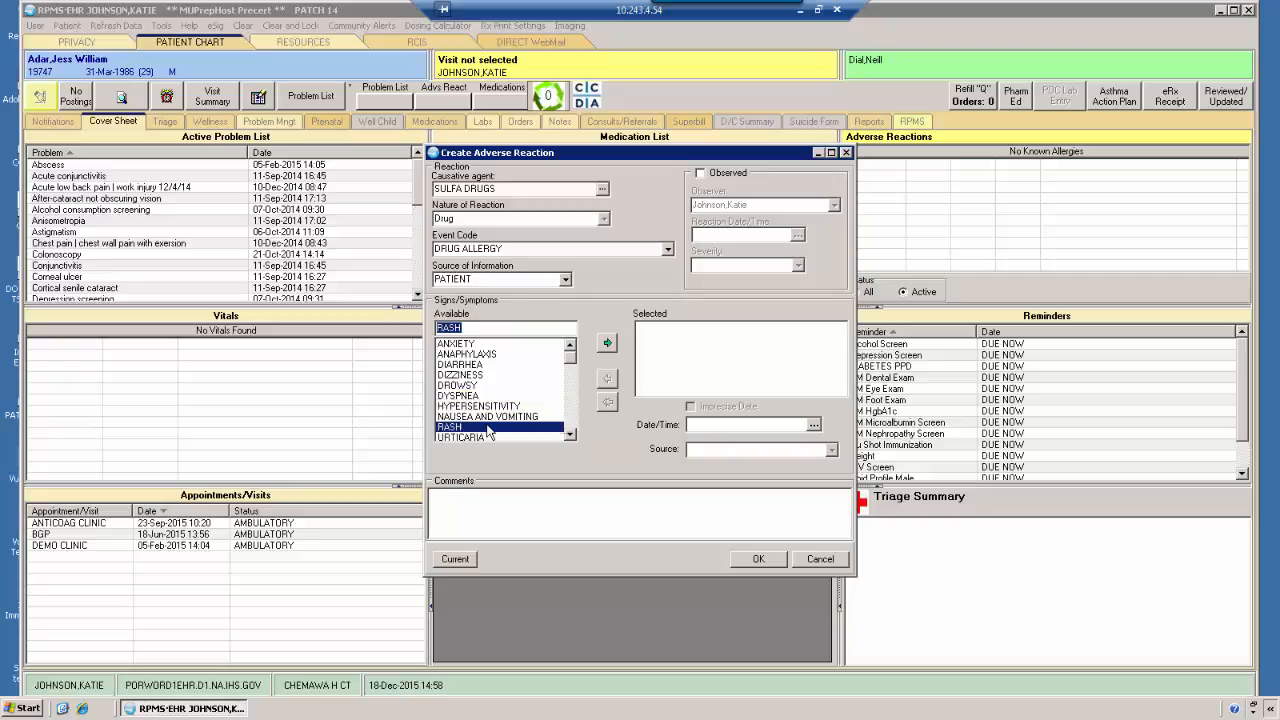
click(607, 343)
click(690, 407)
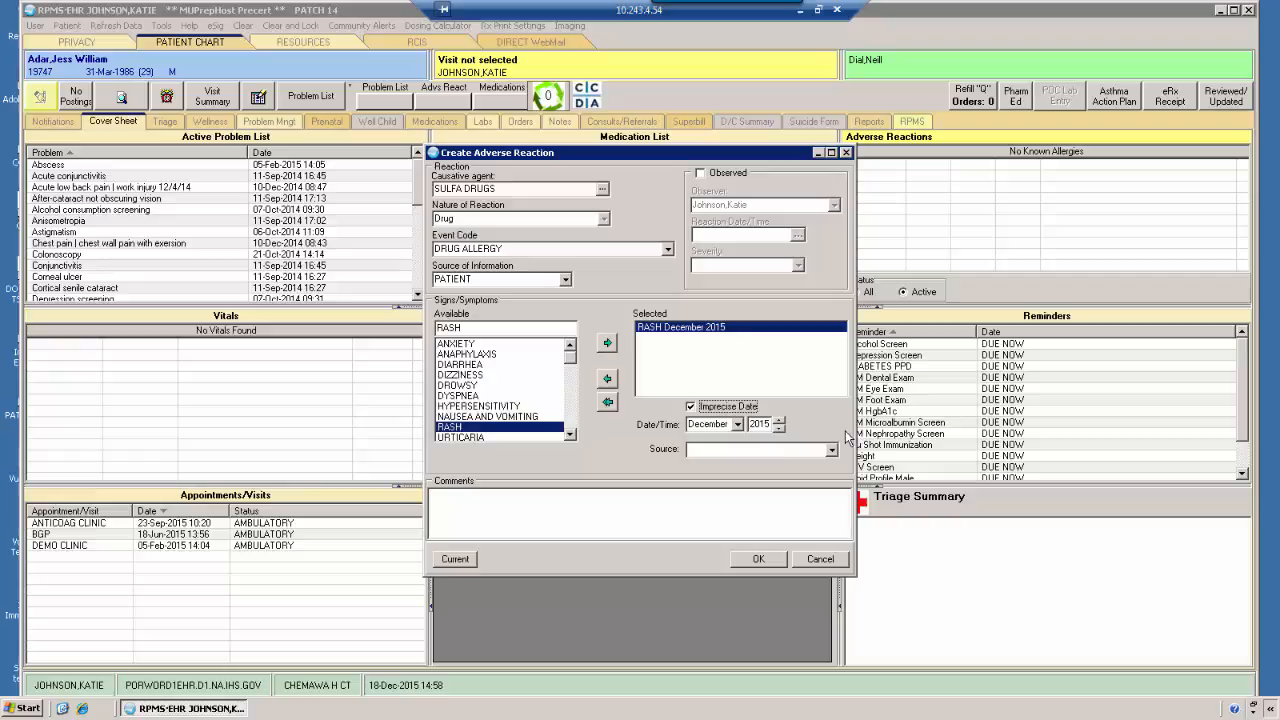
click(738, 424)
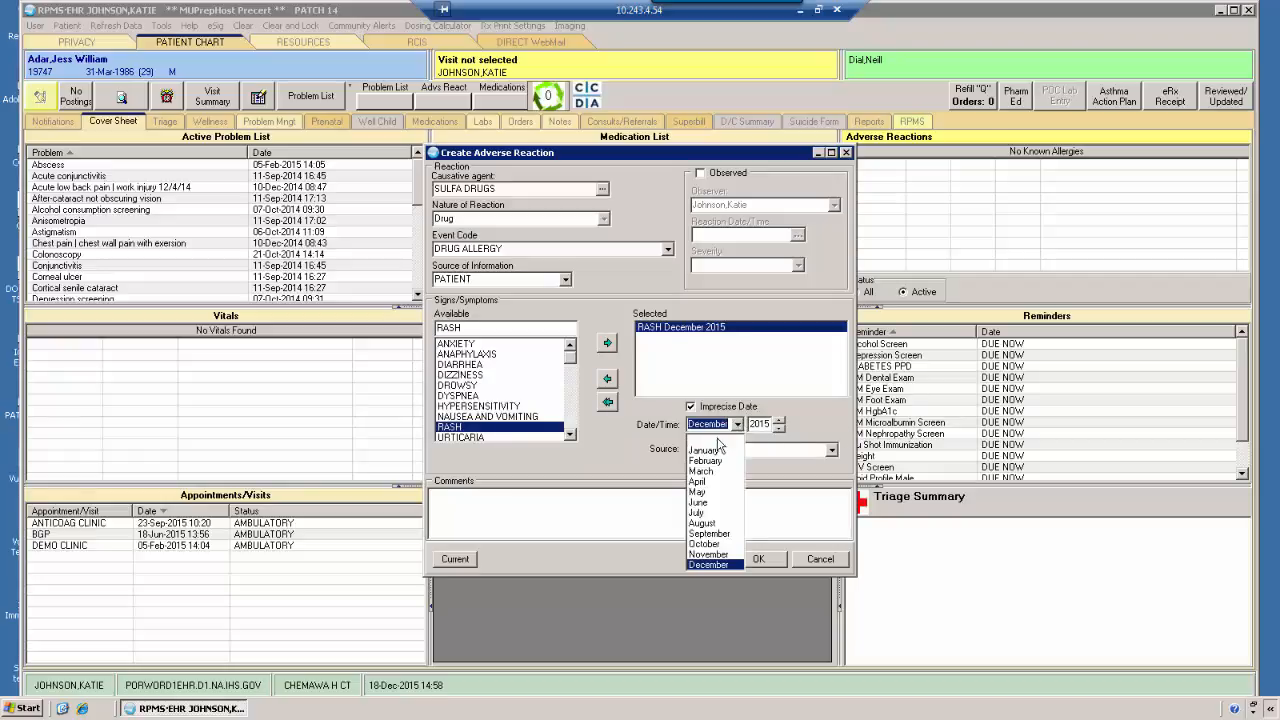
click(707, 513)
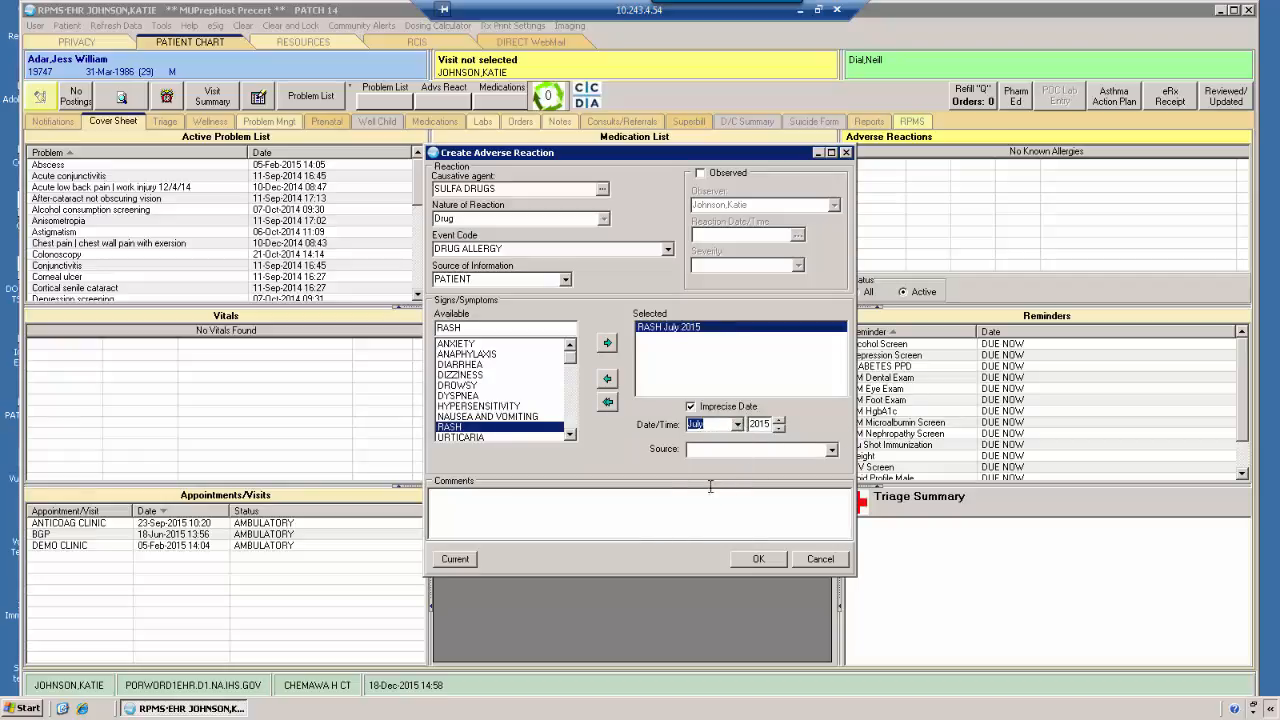
click(831, 450)
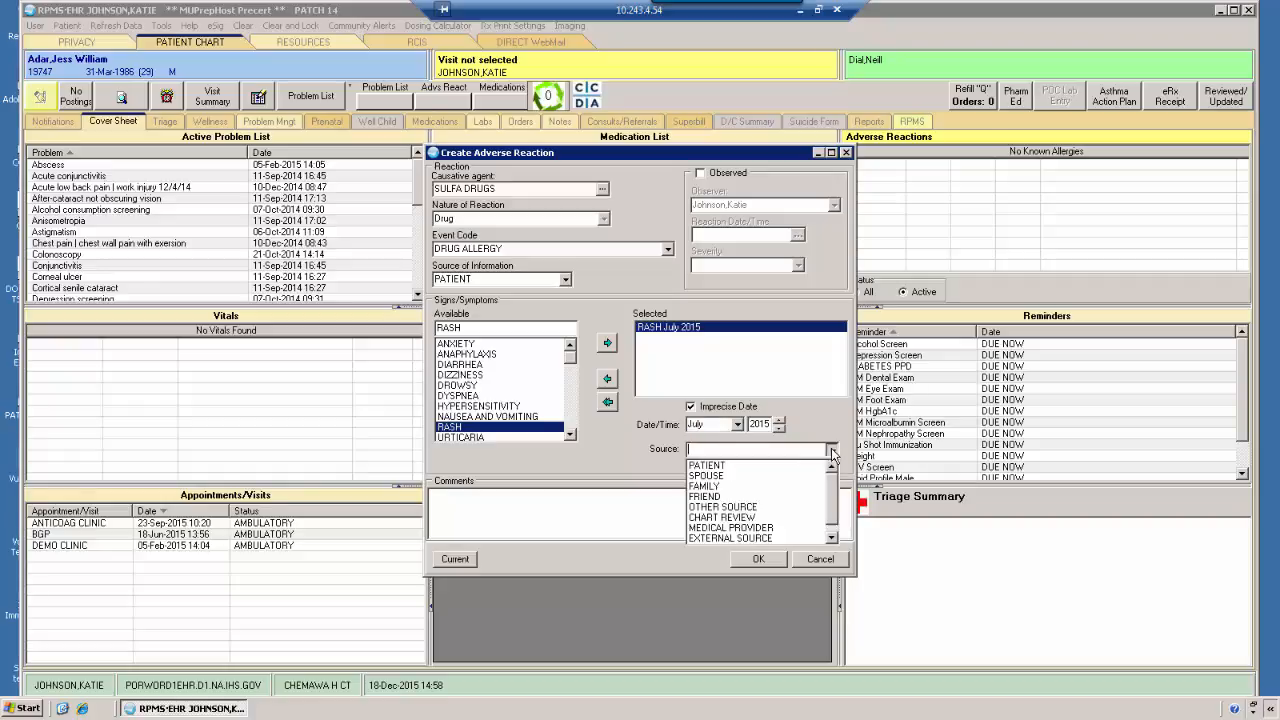
click(771, 467)
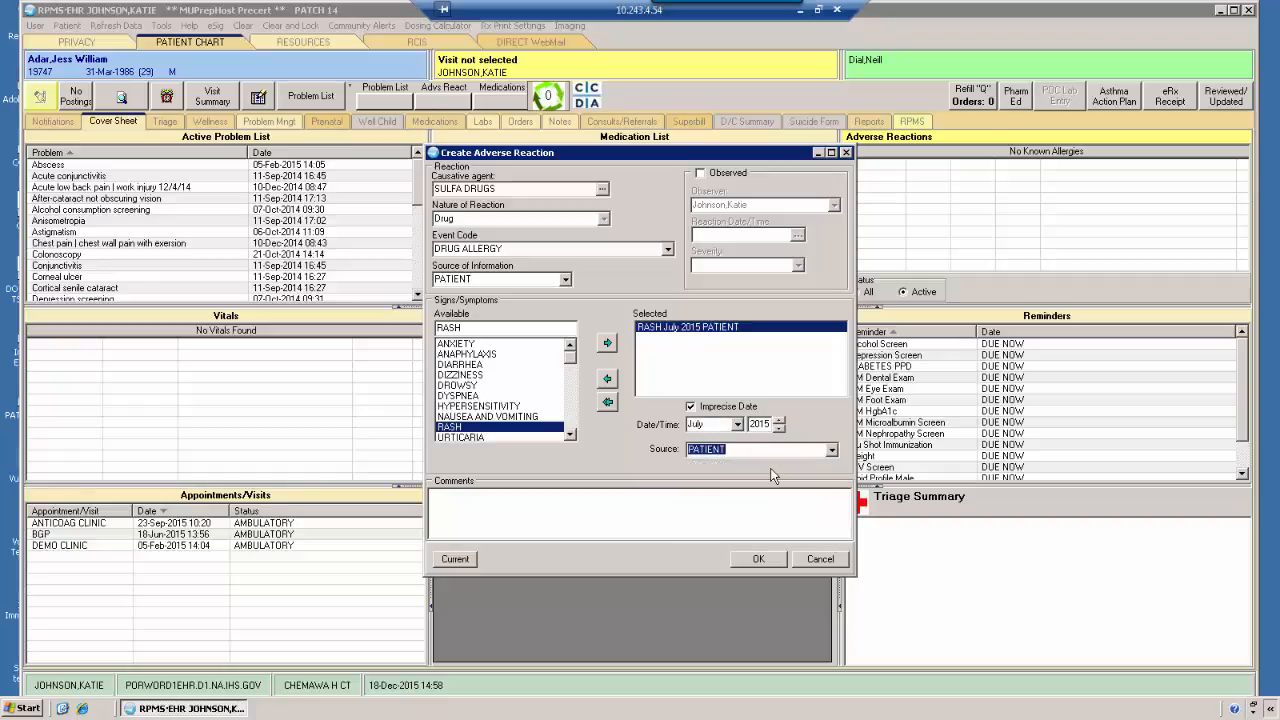
click(710, 524)
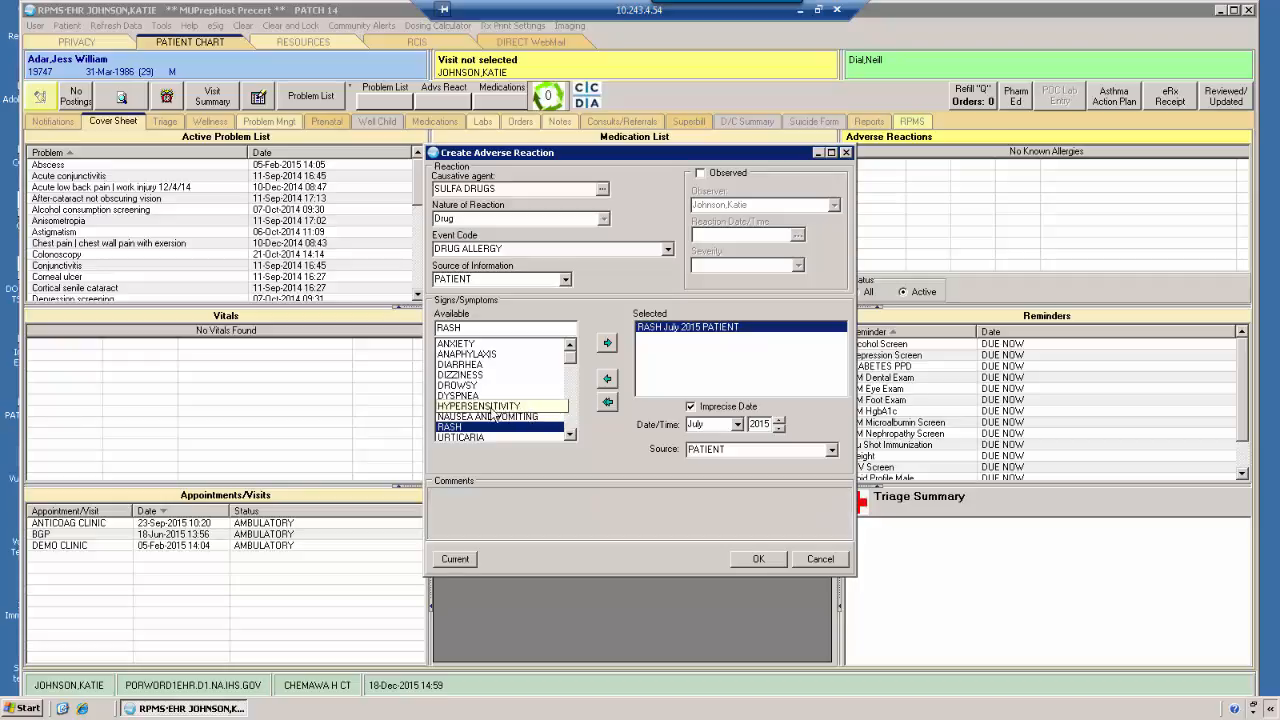
Add the HYPERSENSITIVITY symptom and remove RASH from the selected symptoms of the sulfa drugs reaction
click(498, 406)
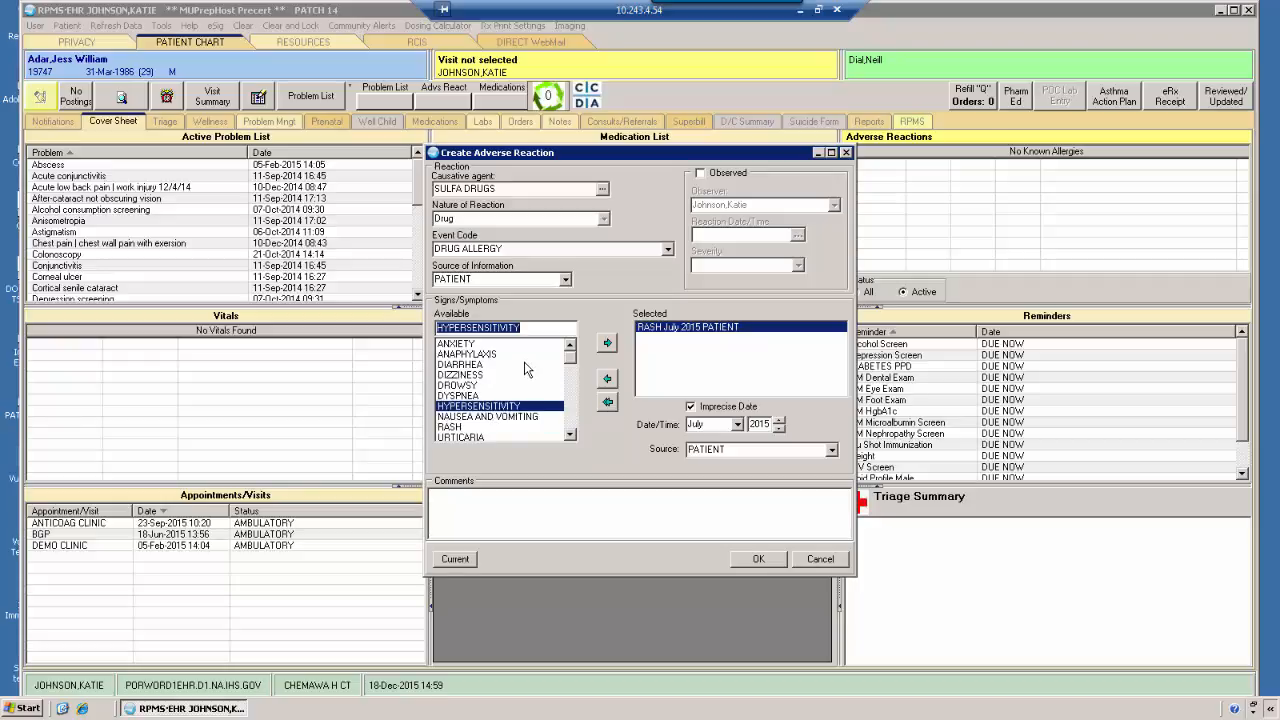
click(608, 344)
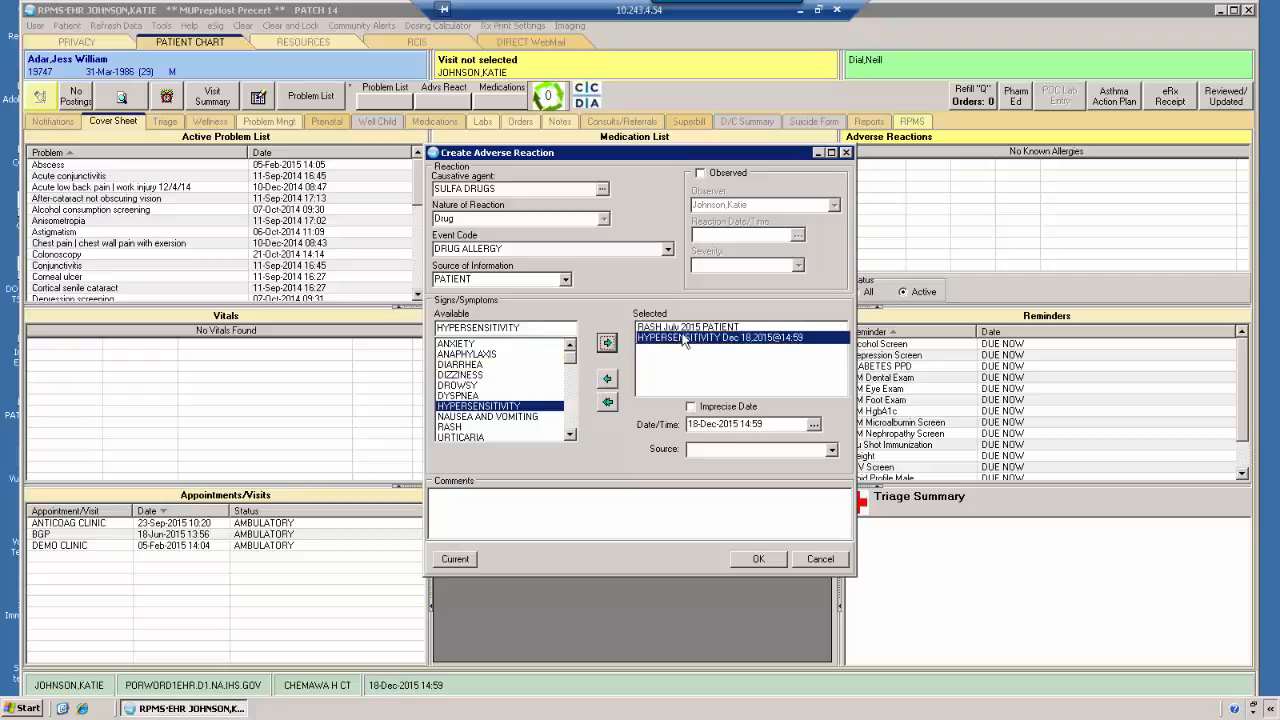
click(607, 380)
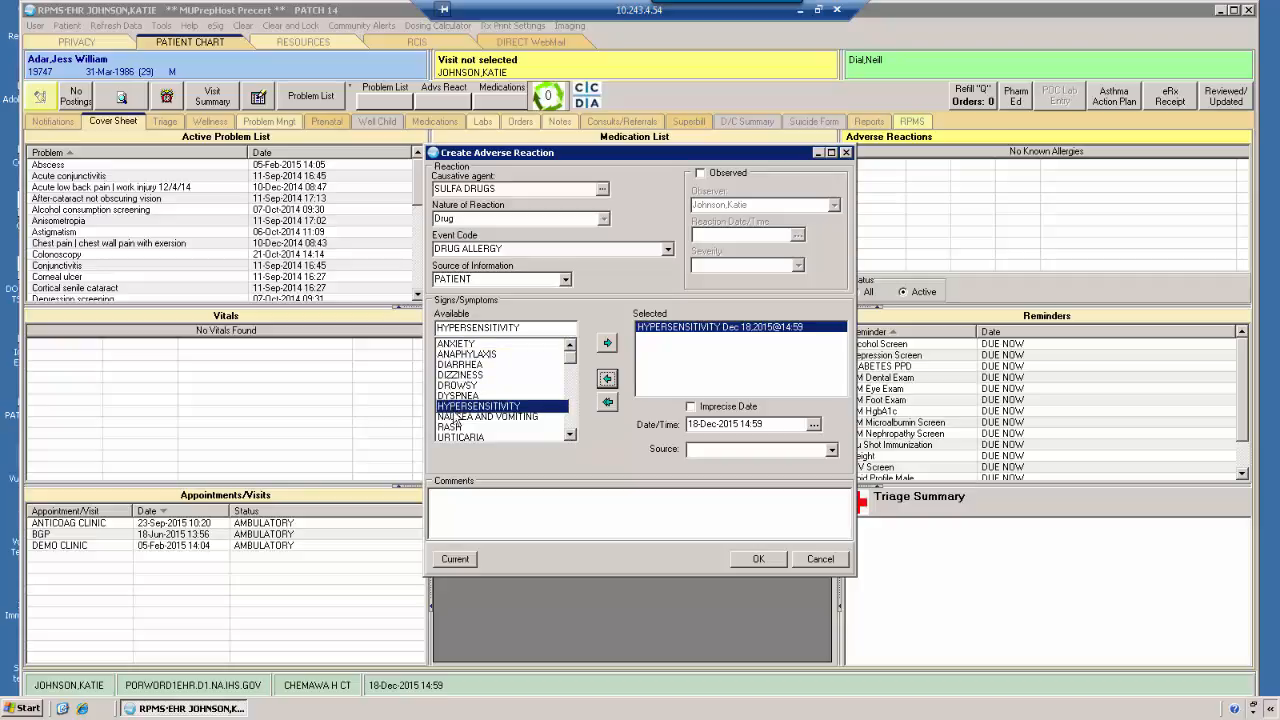
click(571, 437)
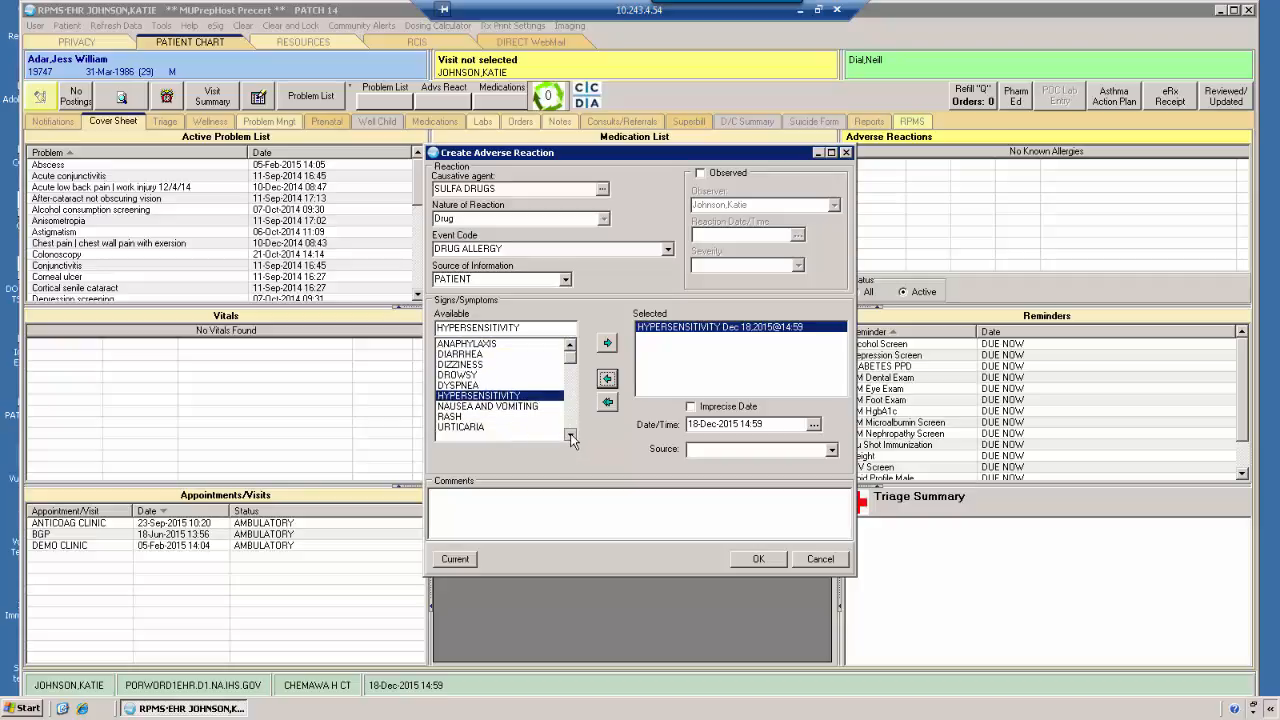
click(570, 346)
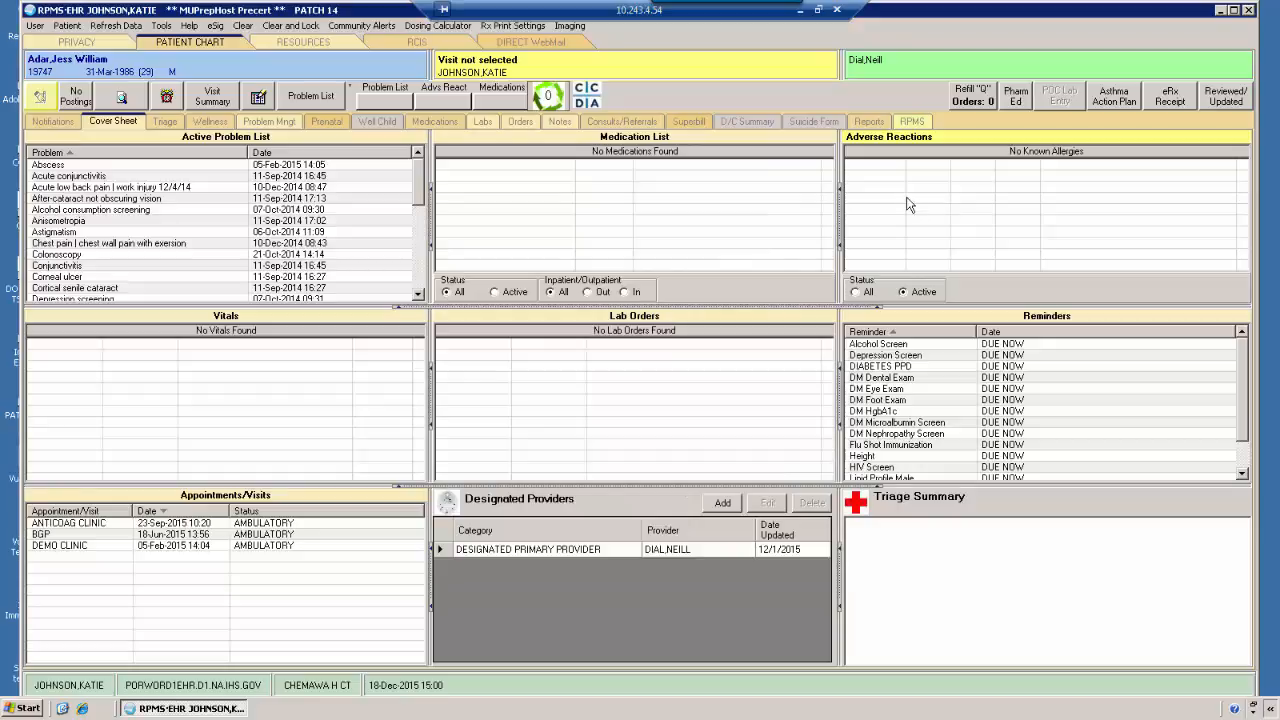
Start a new adverse reaction, search for the causative agent with "straw", and choose STRAWBERRIES
right_click(903, 204)
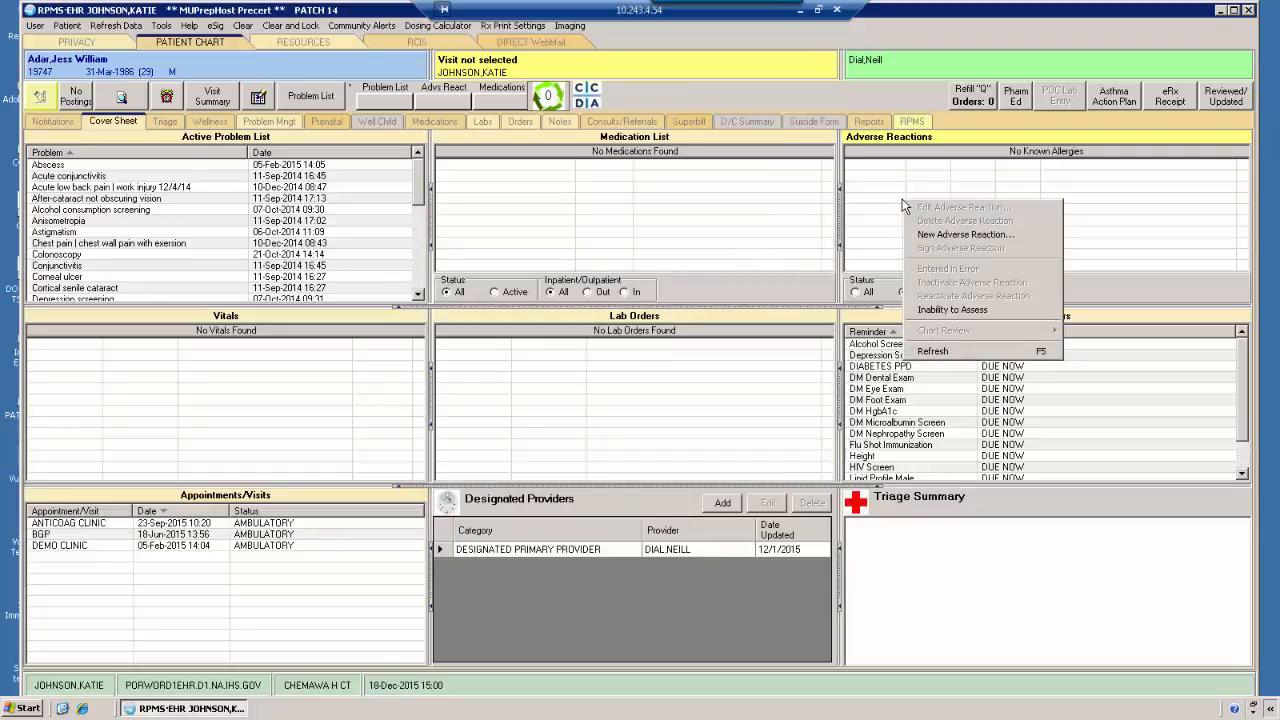
click(960, 234)
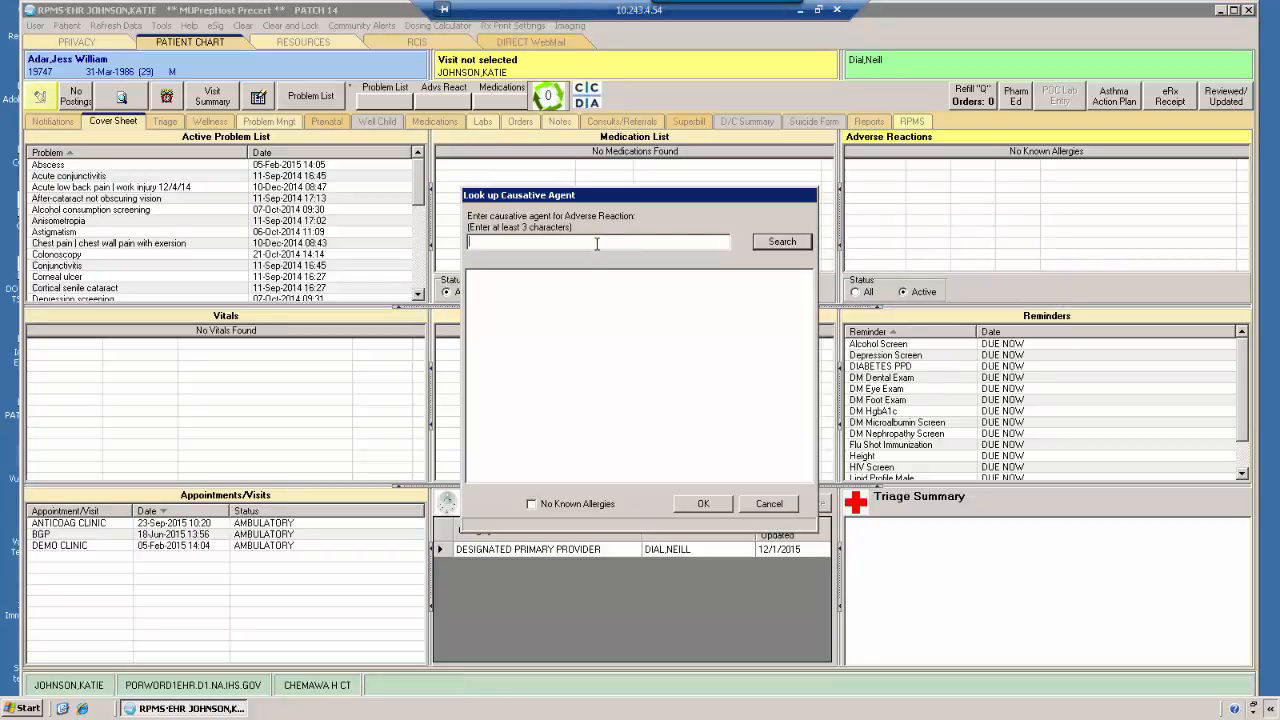
text(straw)
click(774, 247)
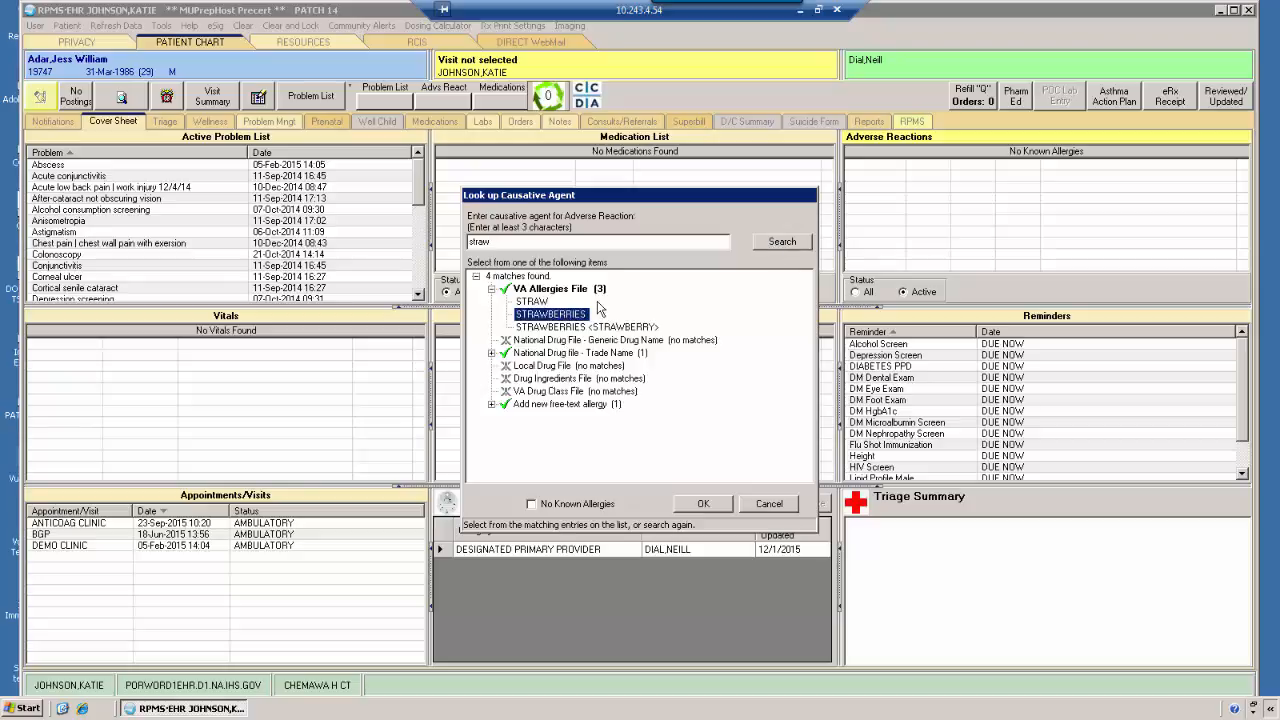
click(705, 506)
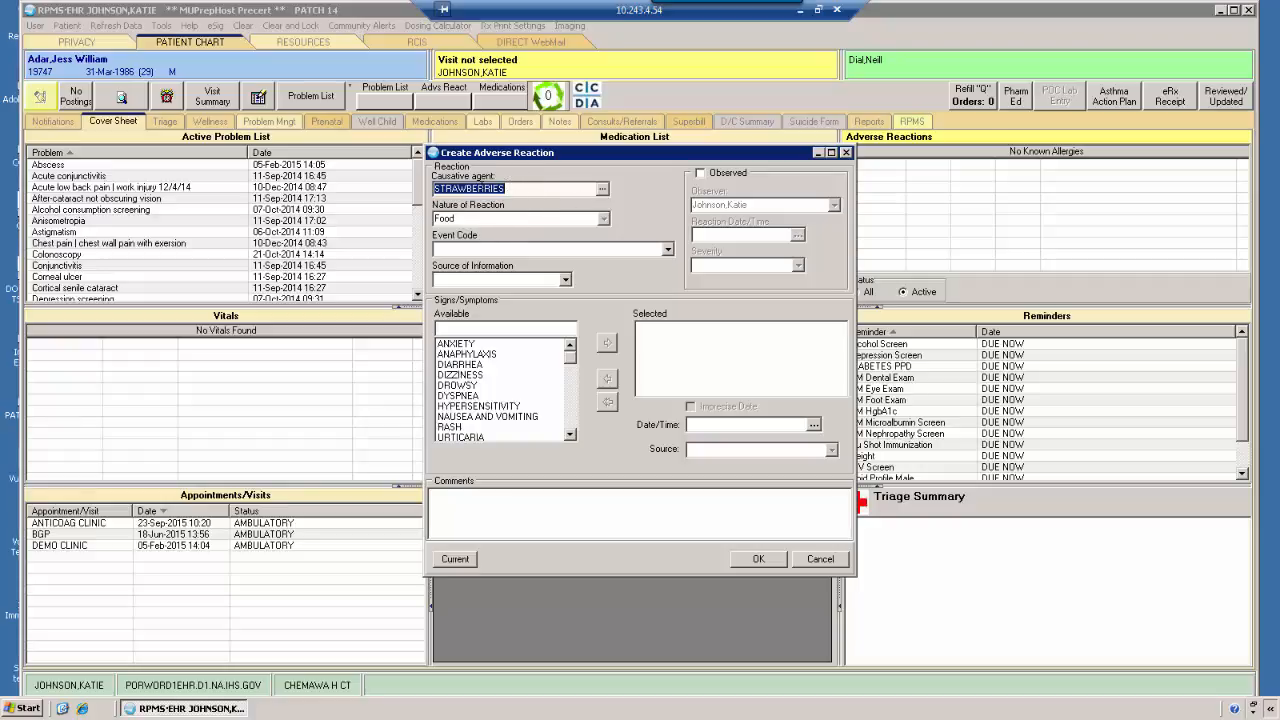
Fill in the strawberries reaction with FOOD INTOLERANCE, source SPOUSE and symptom DIARRHEA, and discard the entry
click(667, 249)
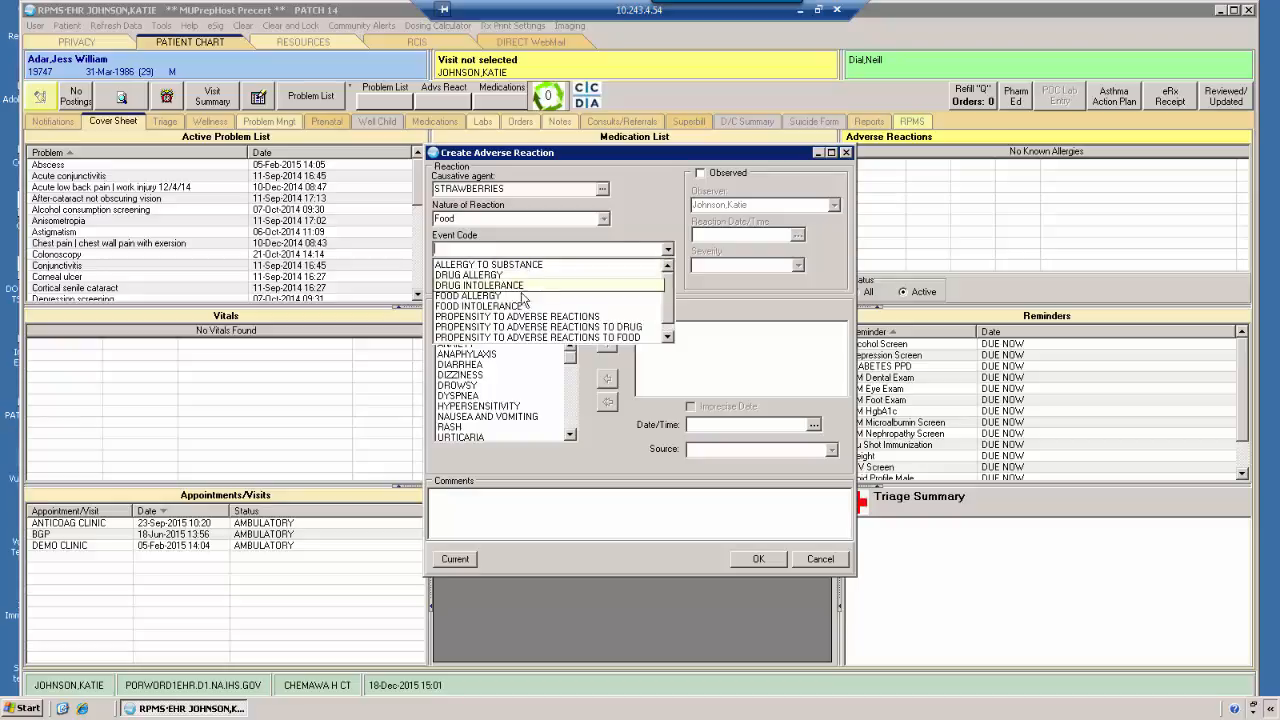
click(508, 306)
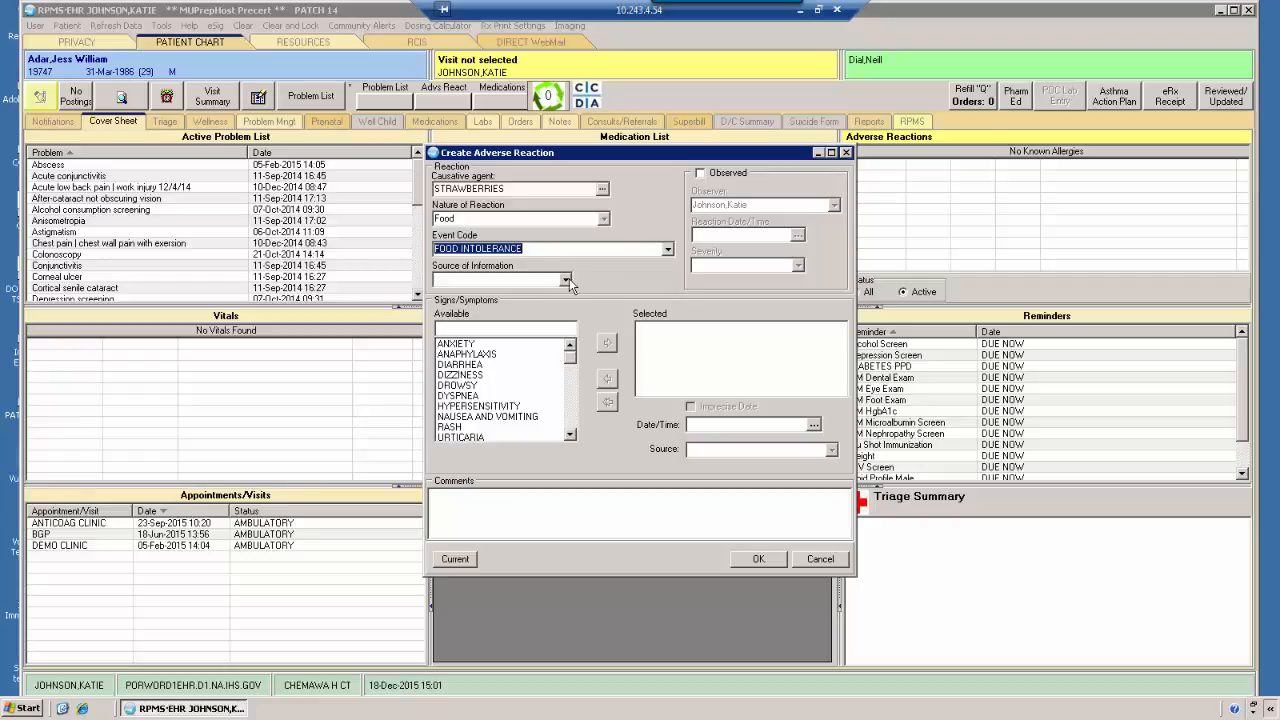
click(566, 280)
click(515, 300)
double_click(460, 364)
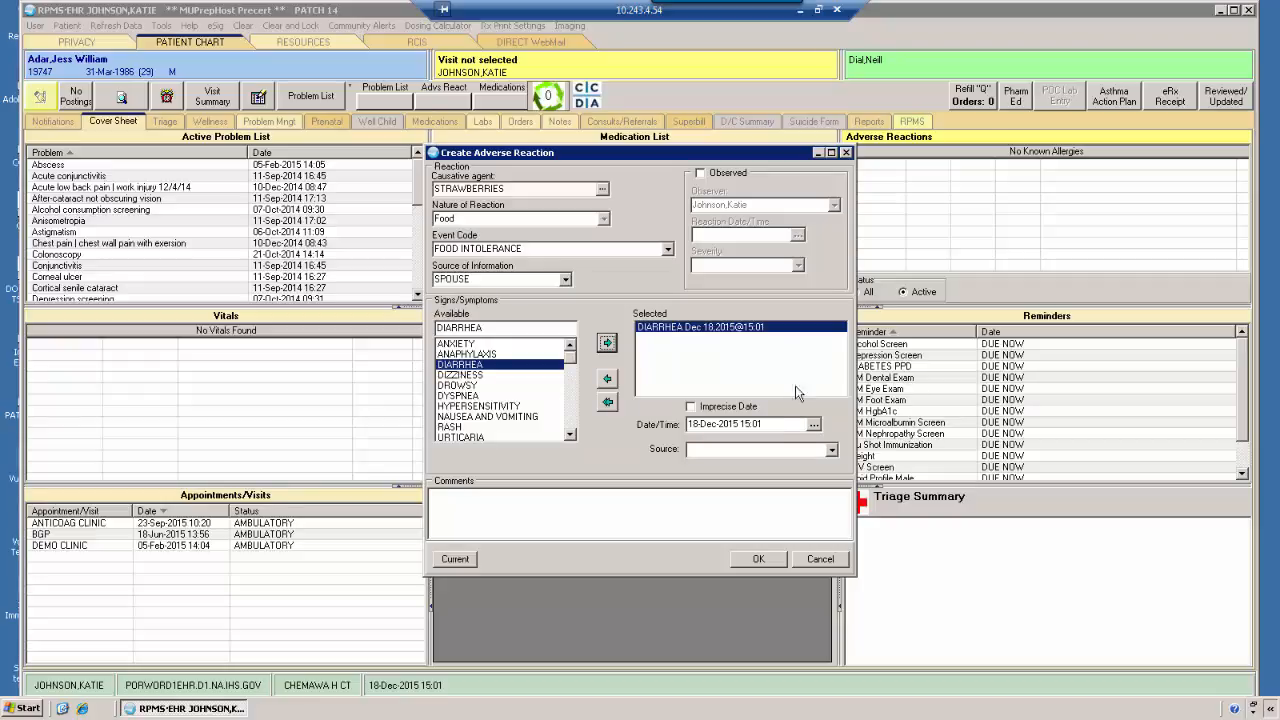
click(828, 564)
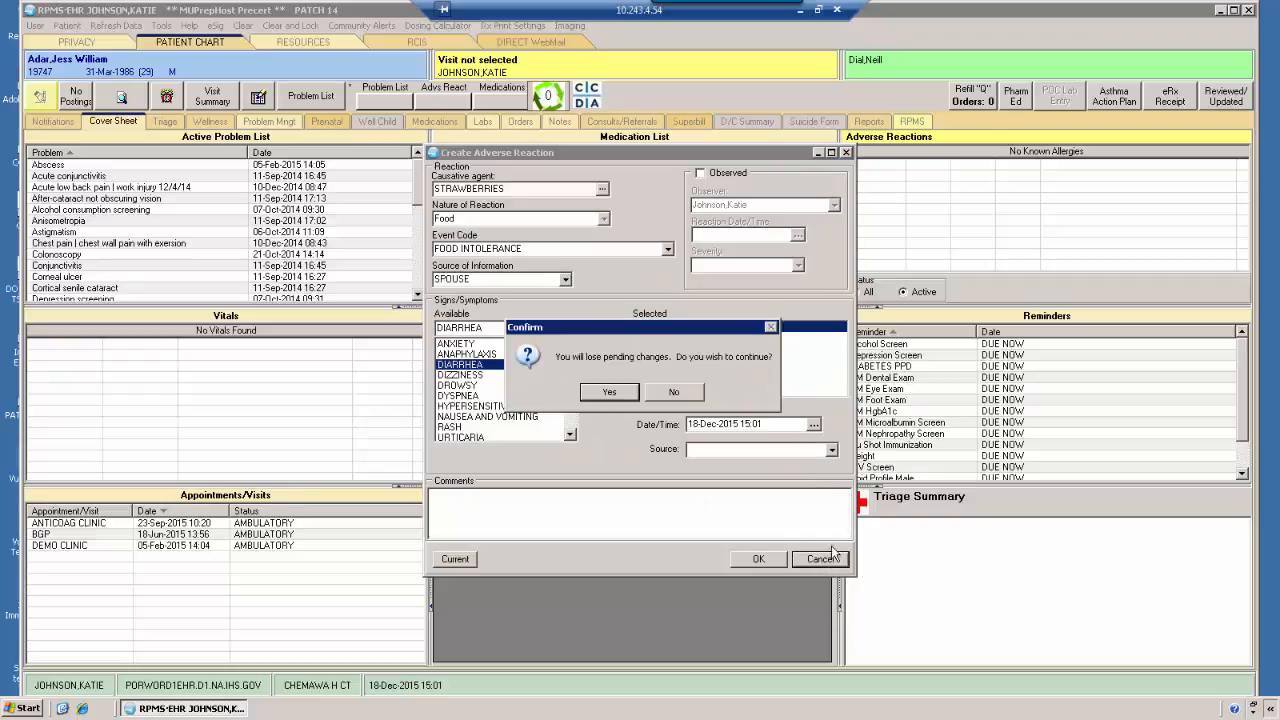
click(618, 390)
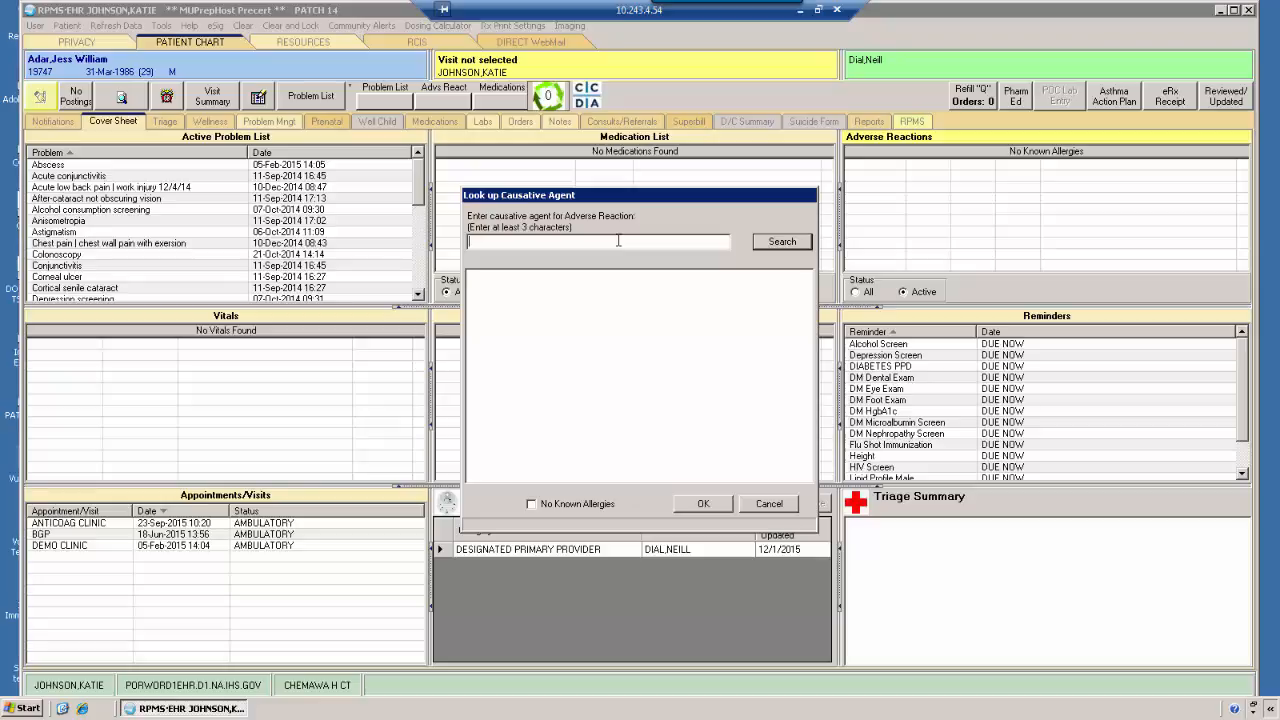
In a new adverse reaction, search for the causative agent with "bee" and choose BEE STINGS
text(bee)
click(788, 241)
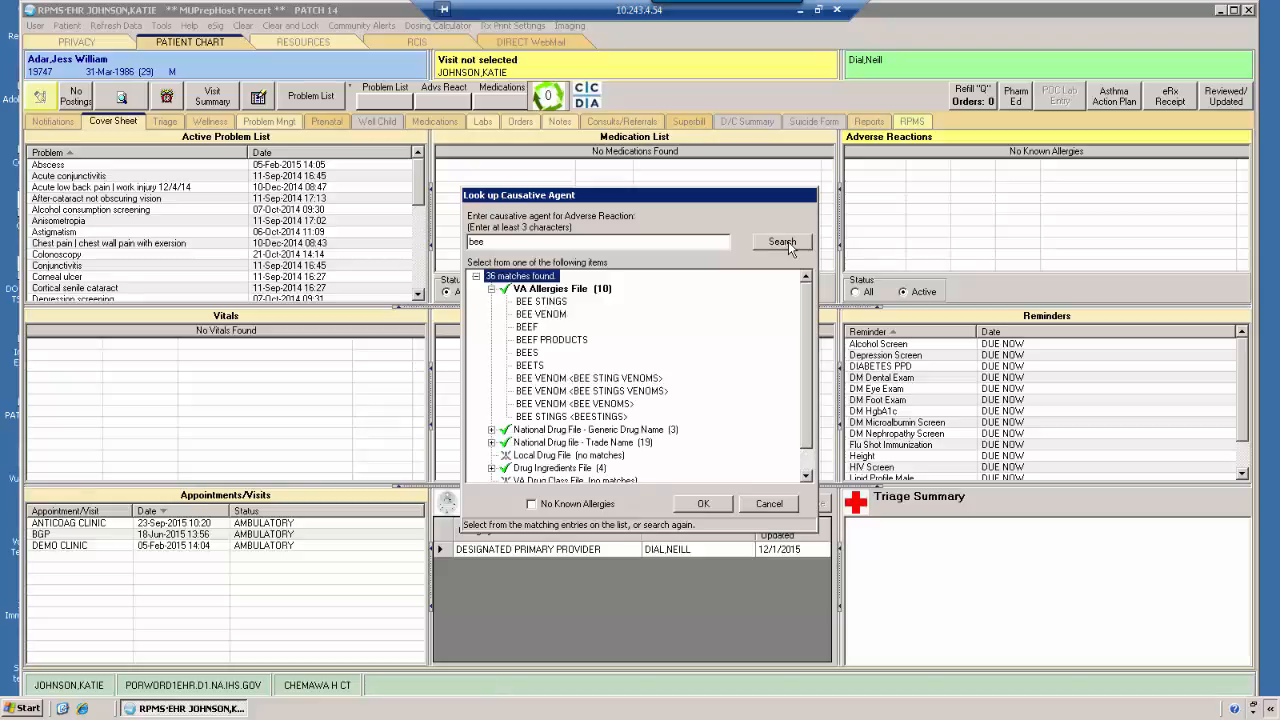
click(556, 302)
click(700, 506)
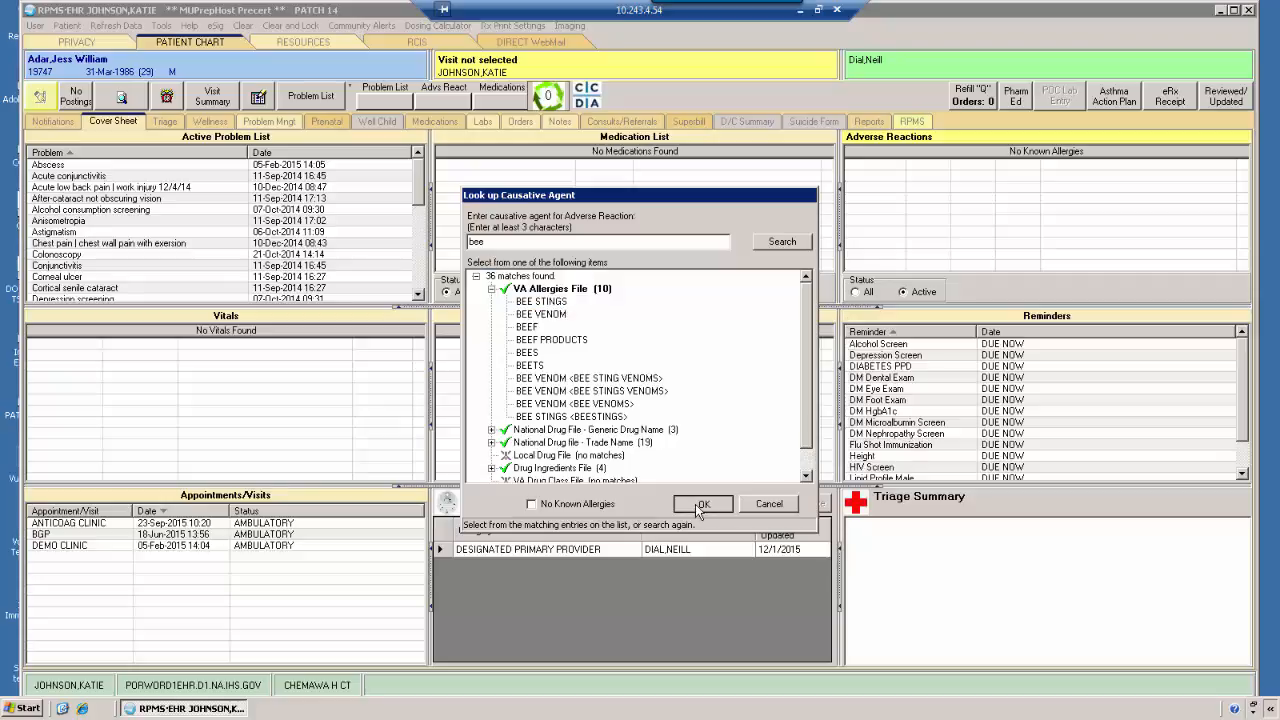
Set the bee stings reaction's event code to ALLERGY TO SUBSTANCE and its source of information to PATIENT
click(552, 249)
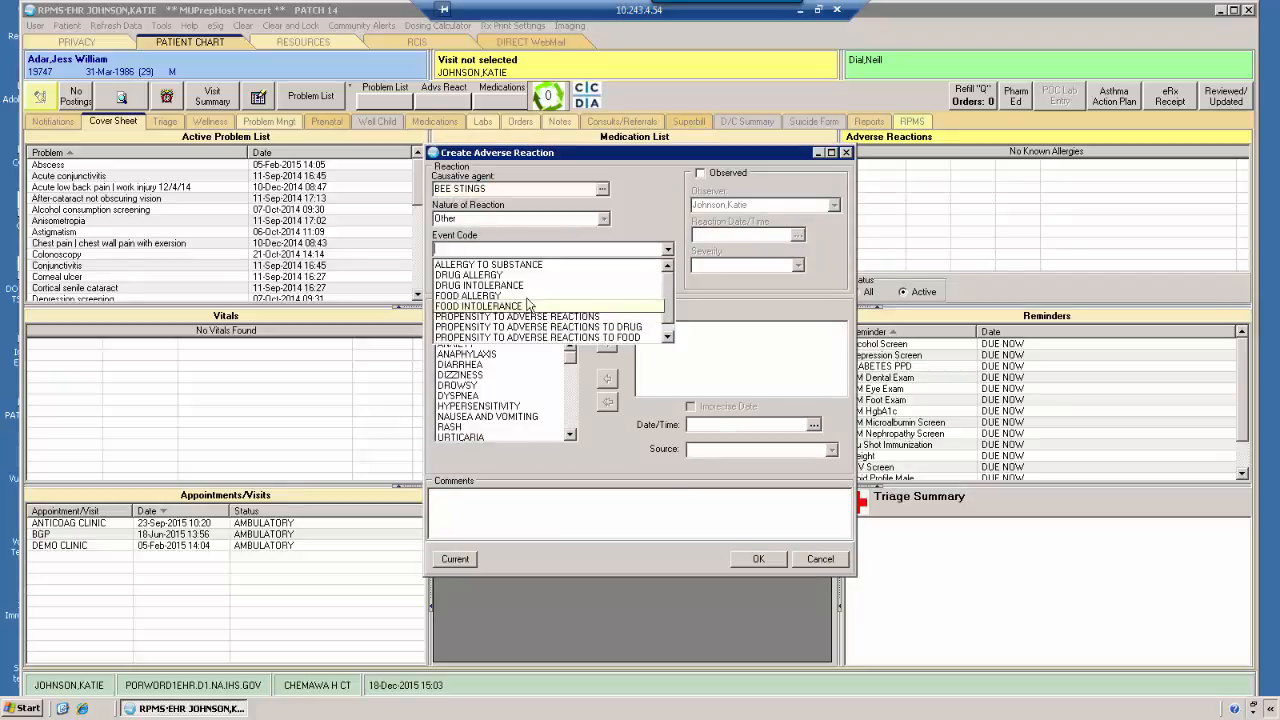
click(524, 264)
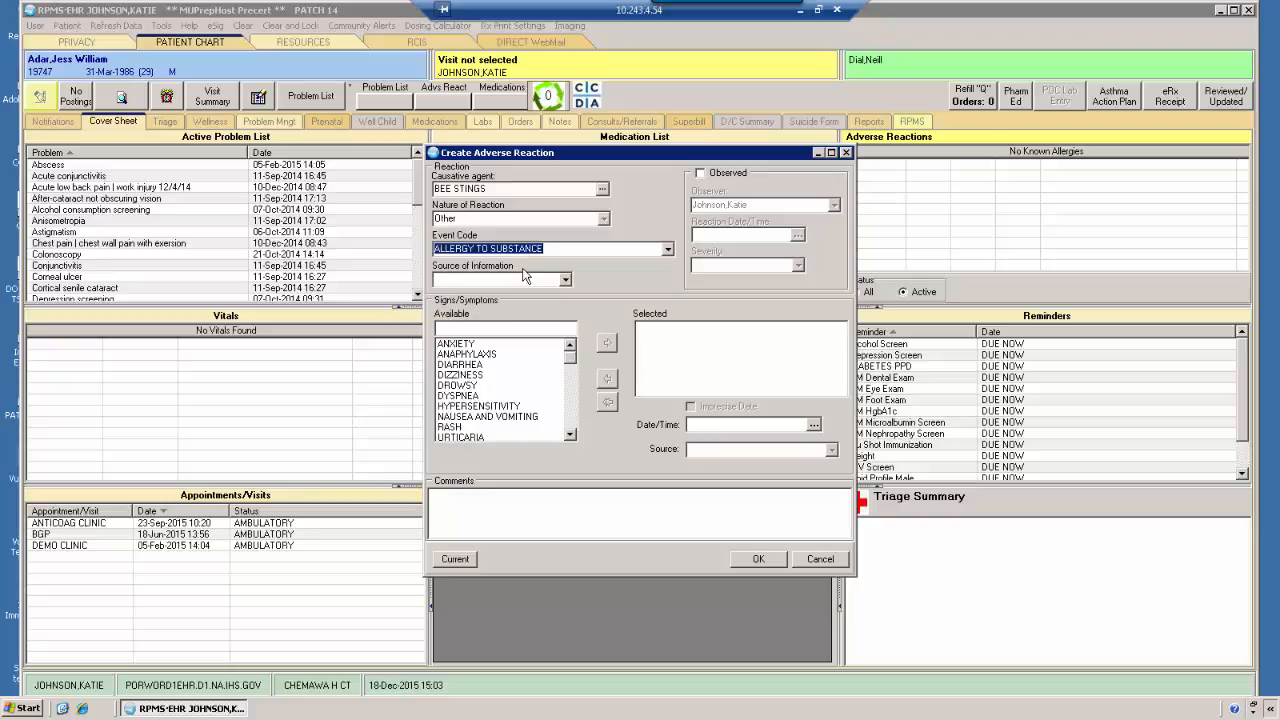
click(565, 279)
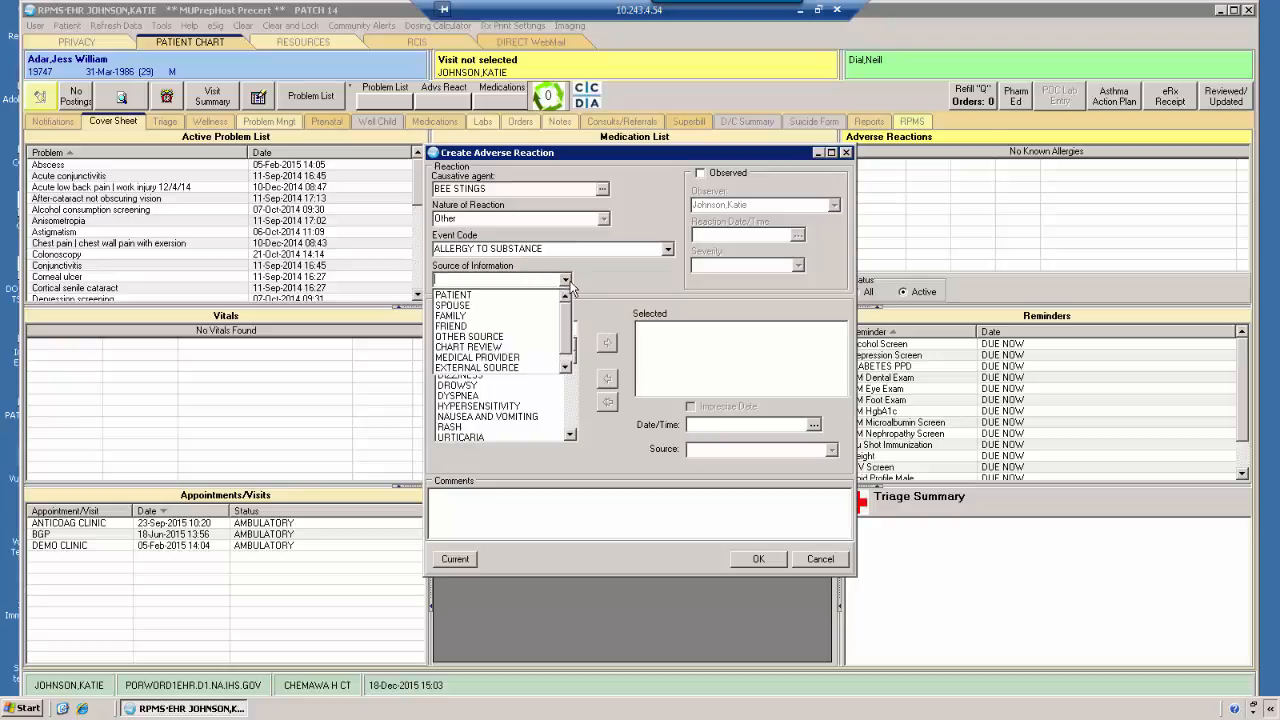
click(547, 296)
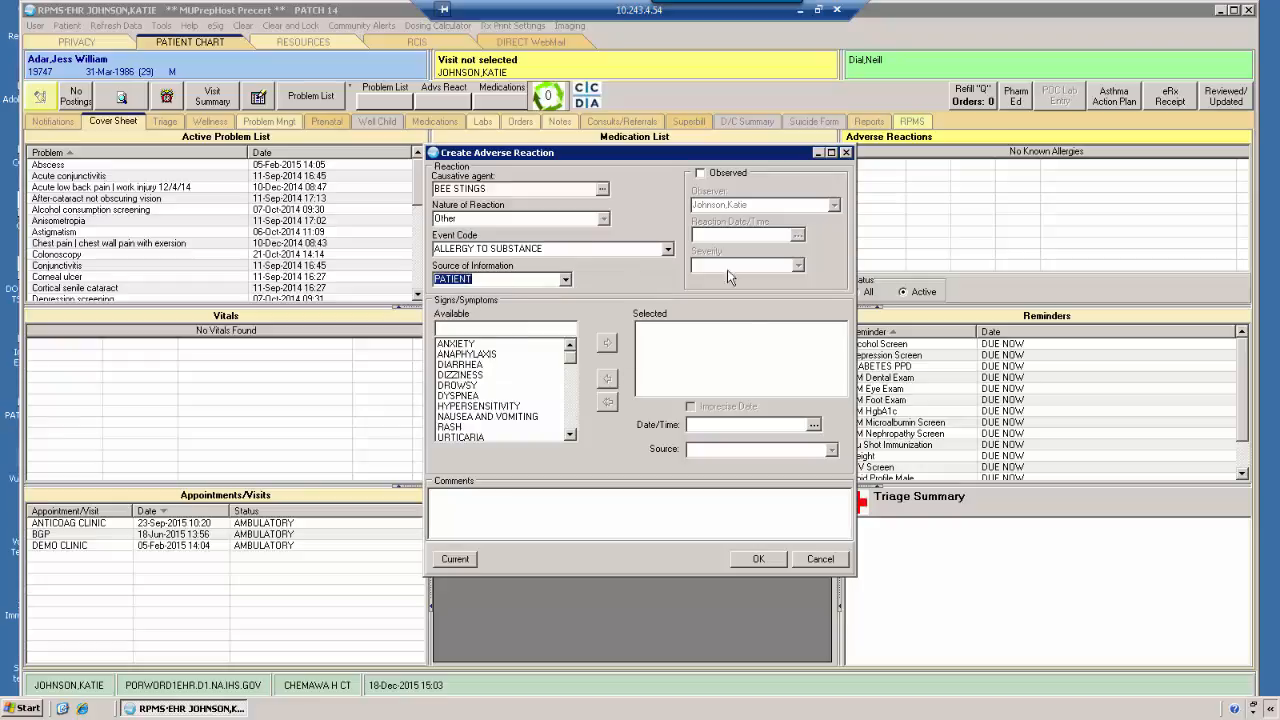
Switch the Observed option on and off again for the bee stings reaction, and discard the entry
click(827, 558)
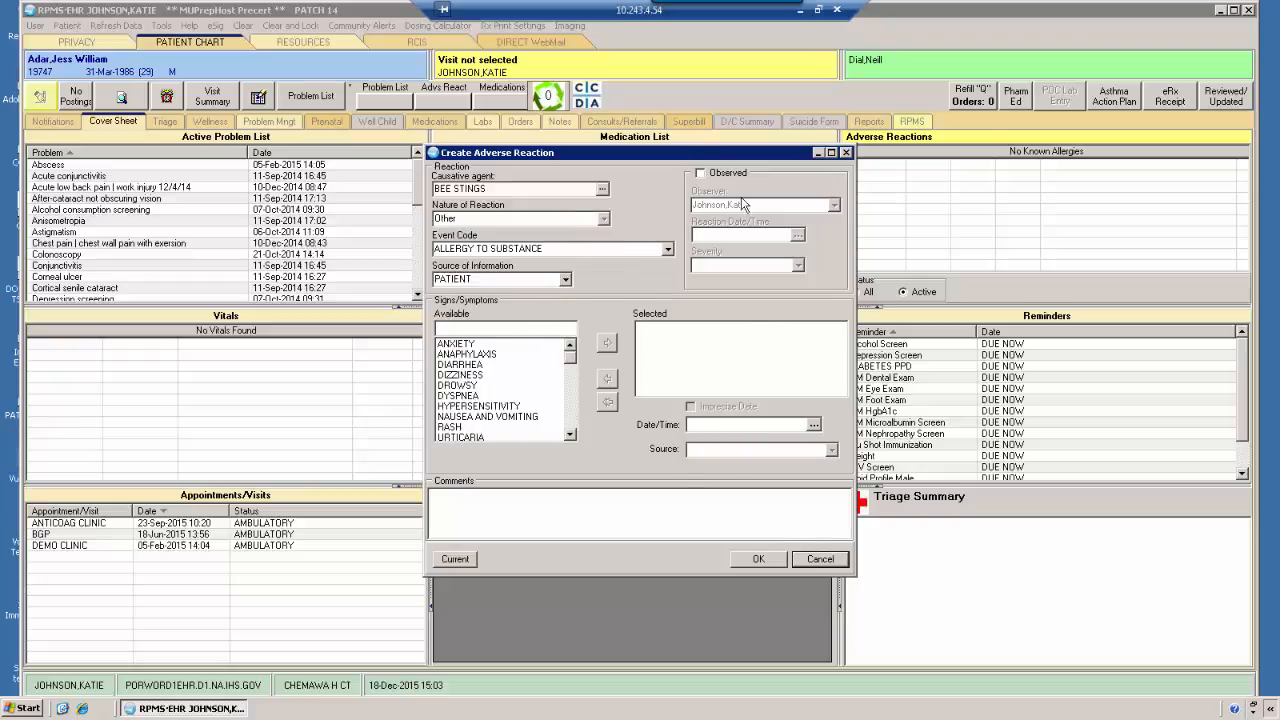
click(700, 174)
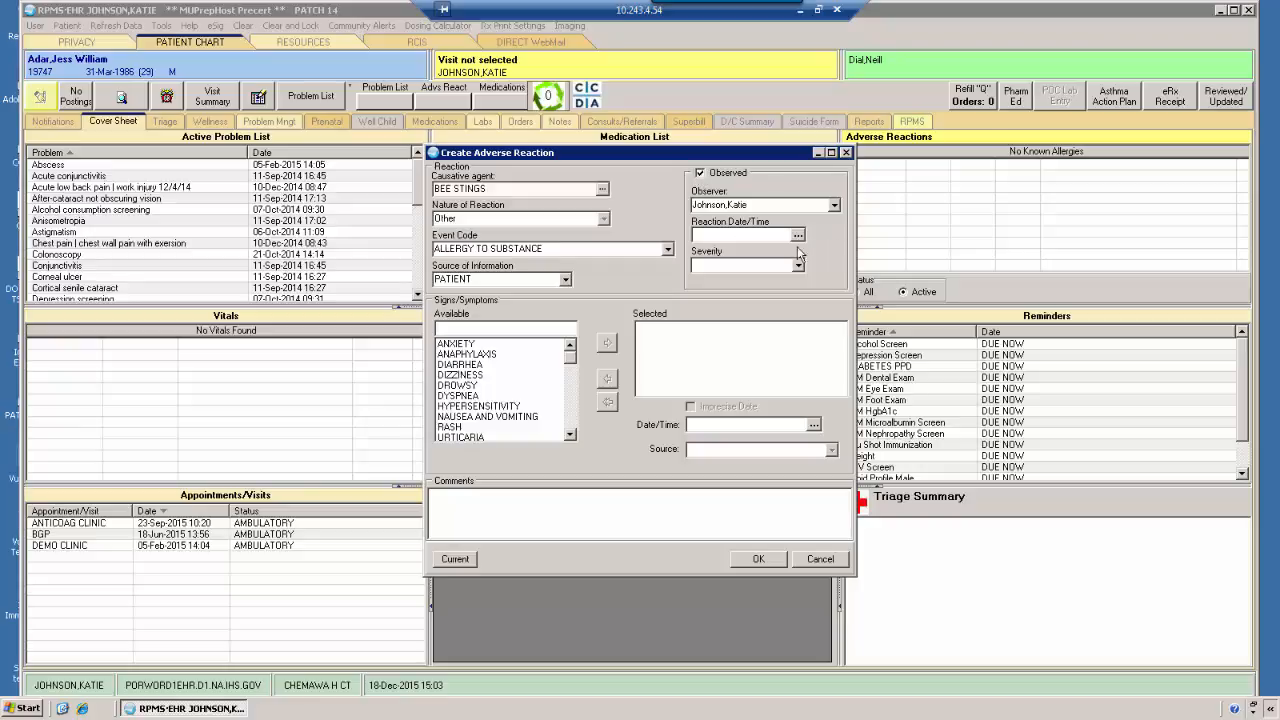
click(700, 173)
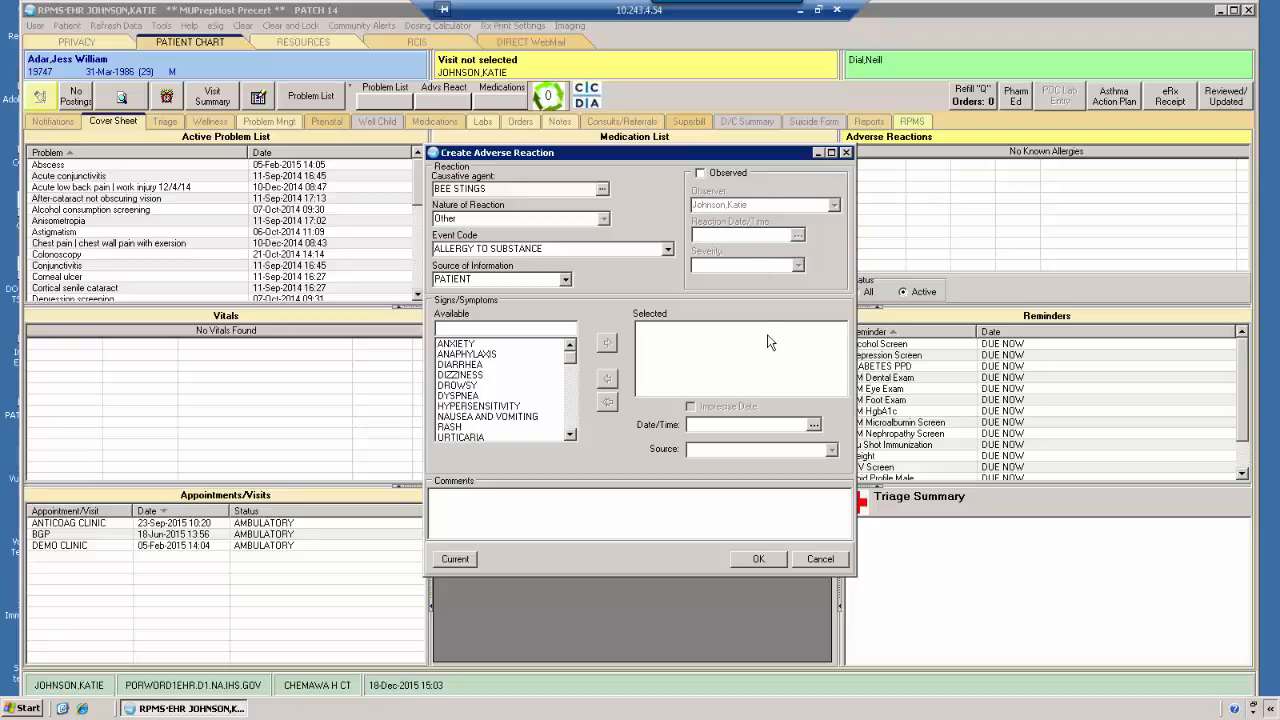
click(820, 559)
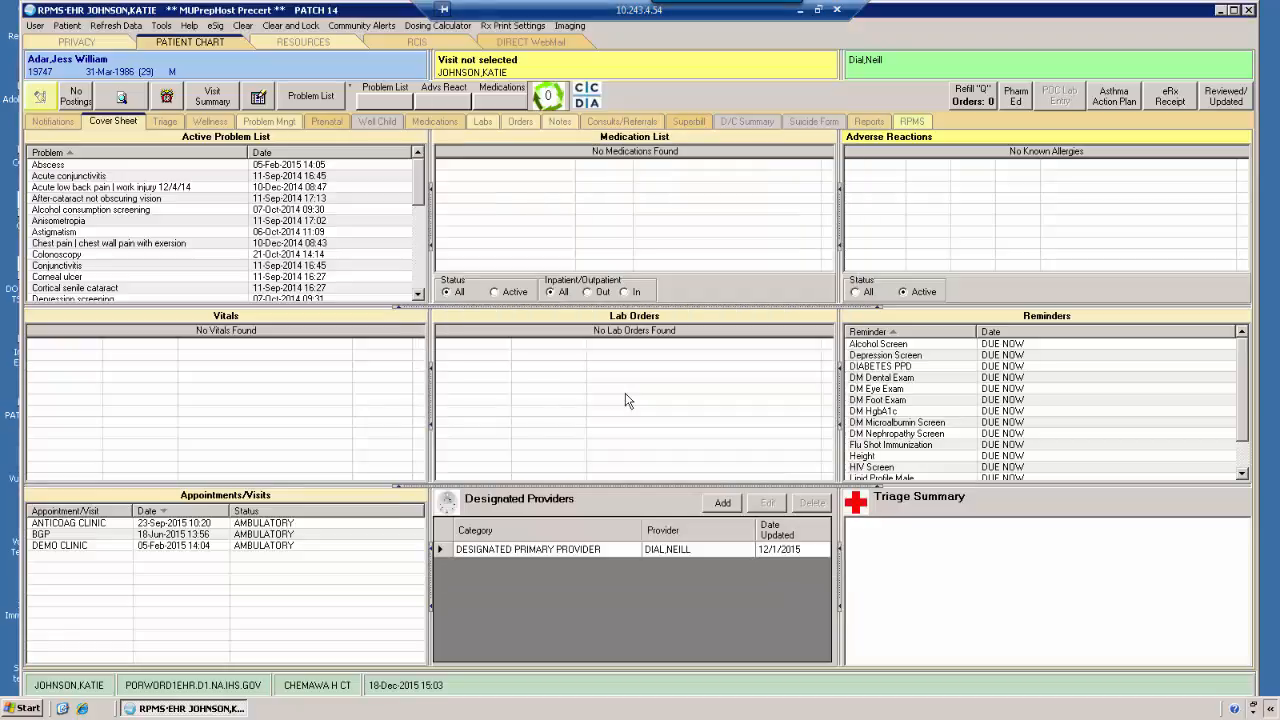